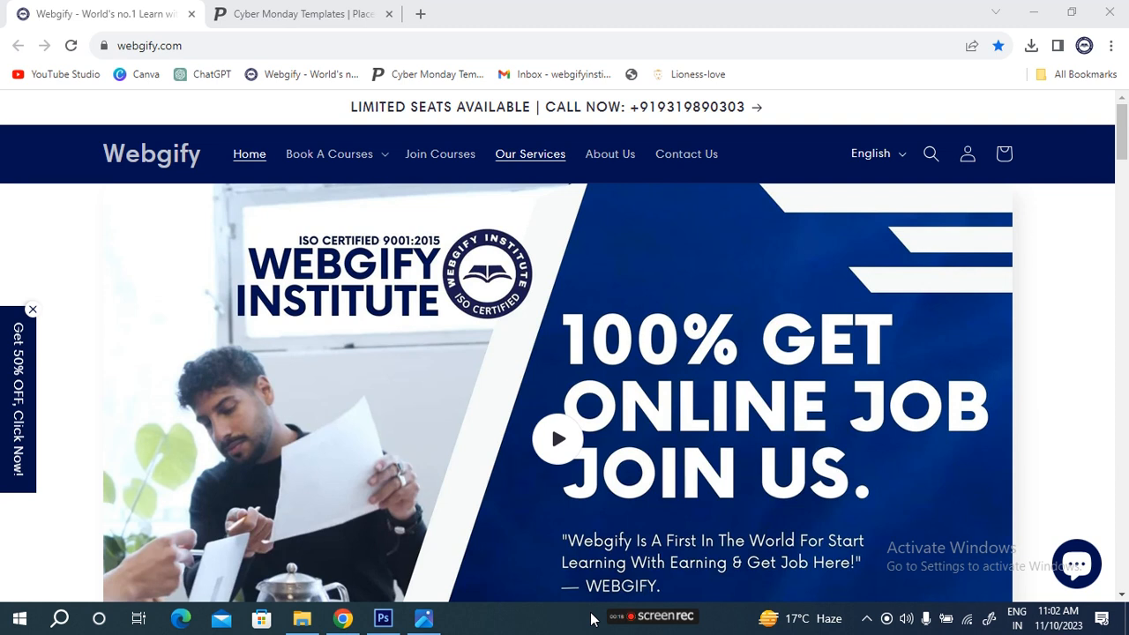
Step: Search the Placeit template library for "frame poster" using the suggested term
left_click(322, 14)
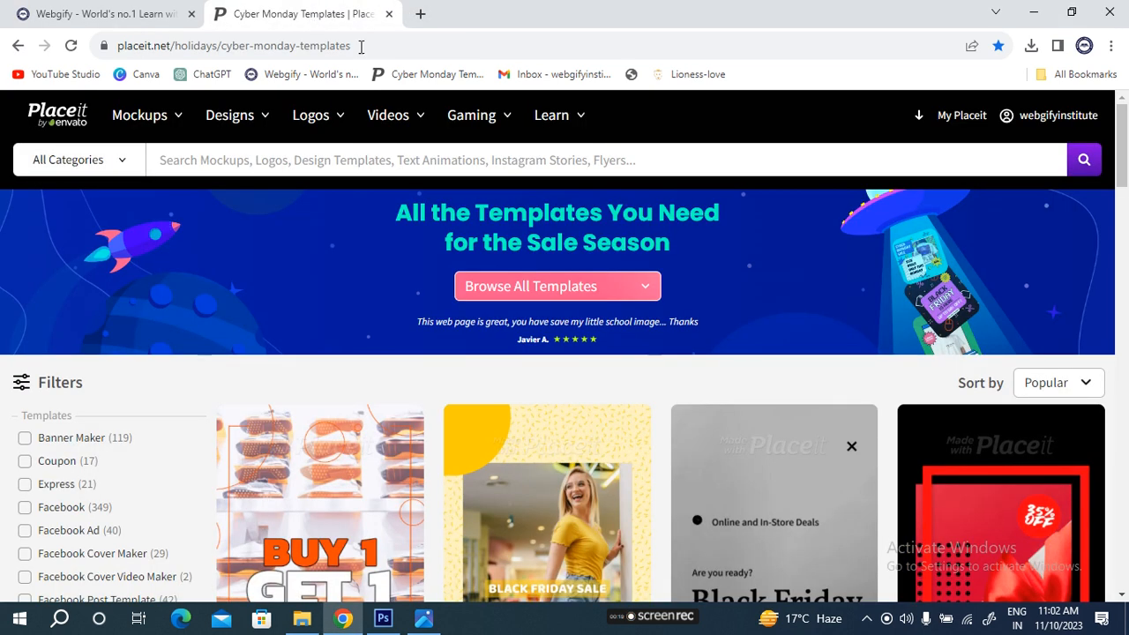
left_click(168, 162)
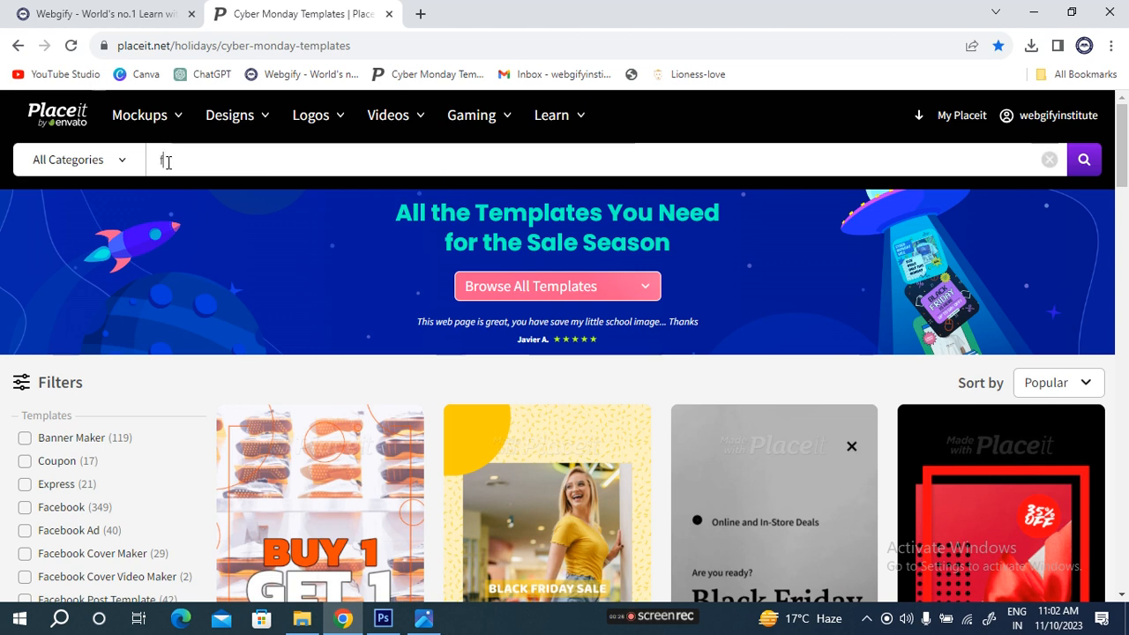
type("frame")
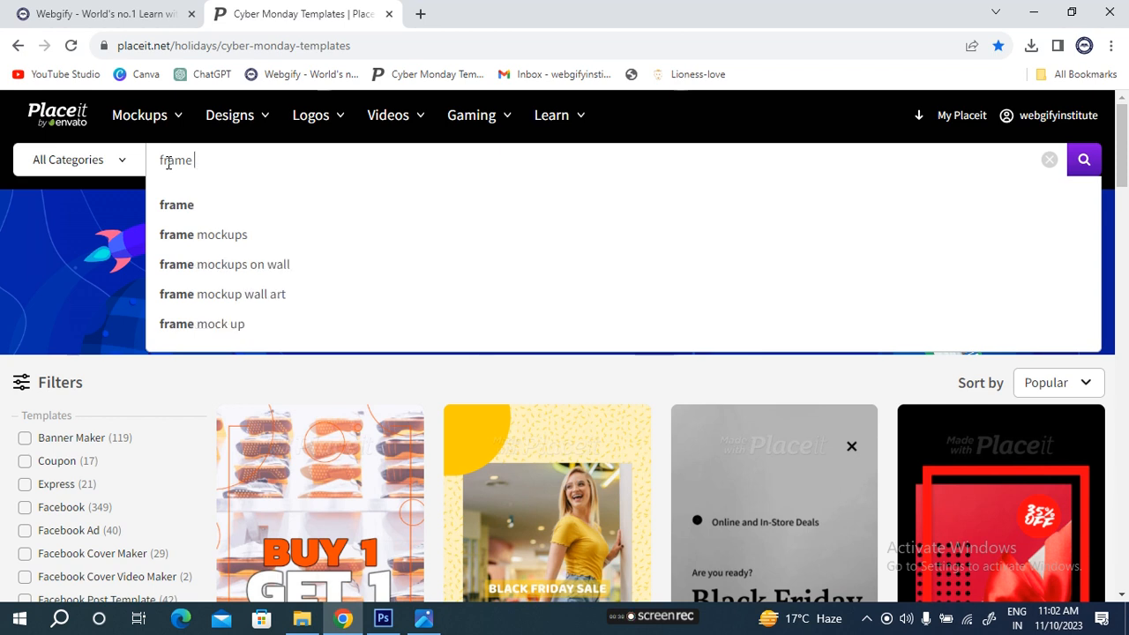
type(" pos")
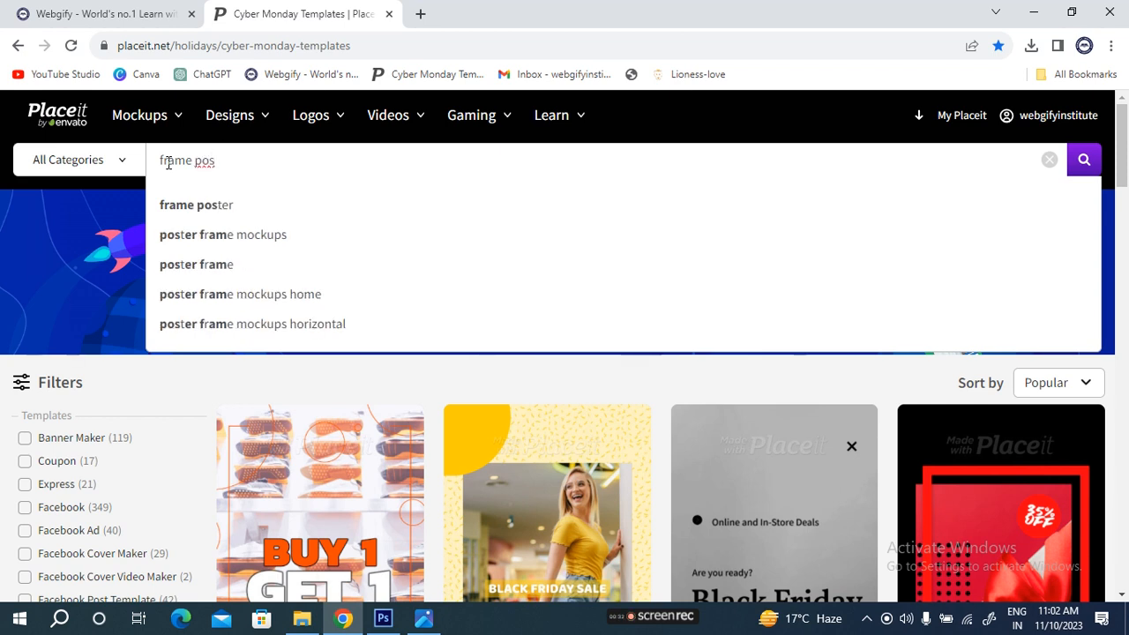
scroll(206, 300, "down", 1)
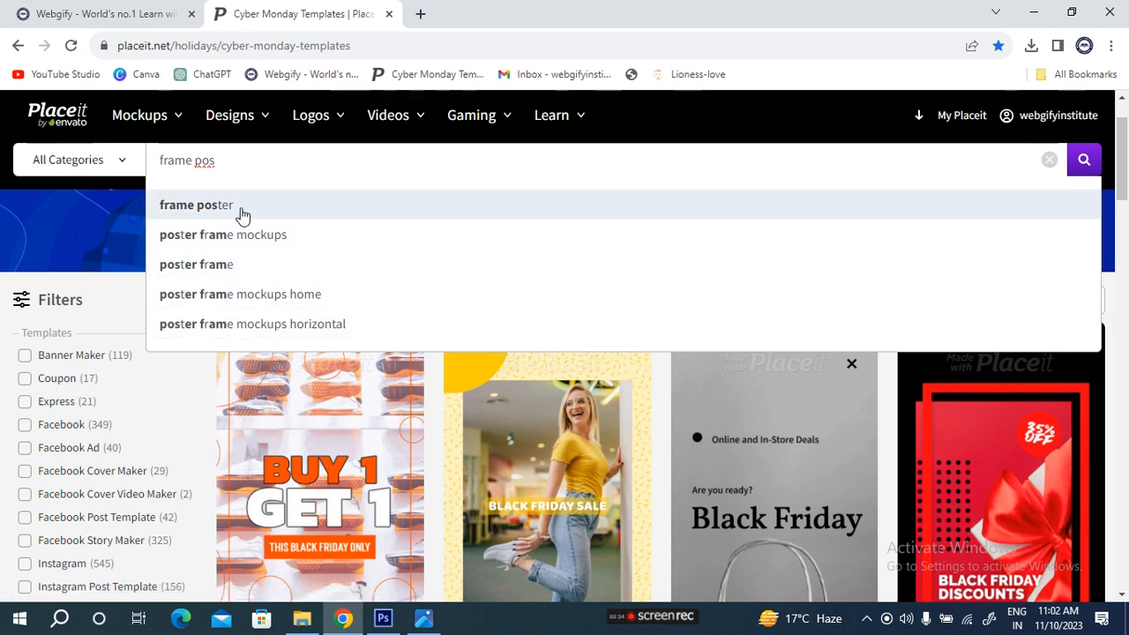
left_click(240, 206)
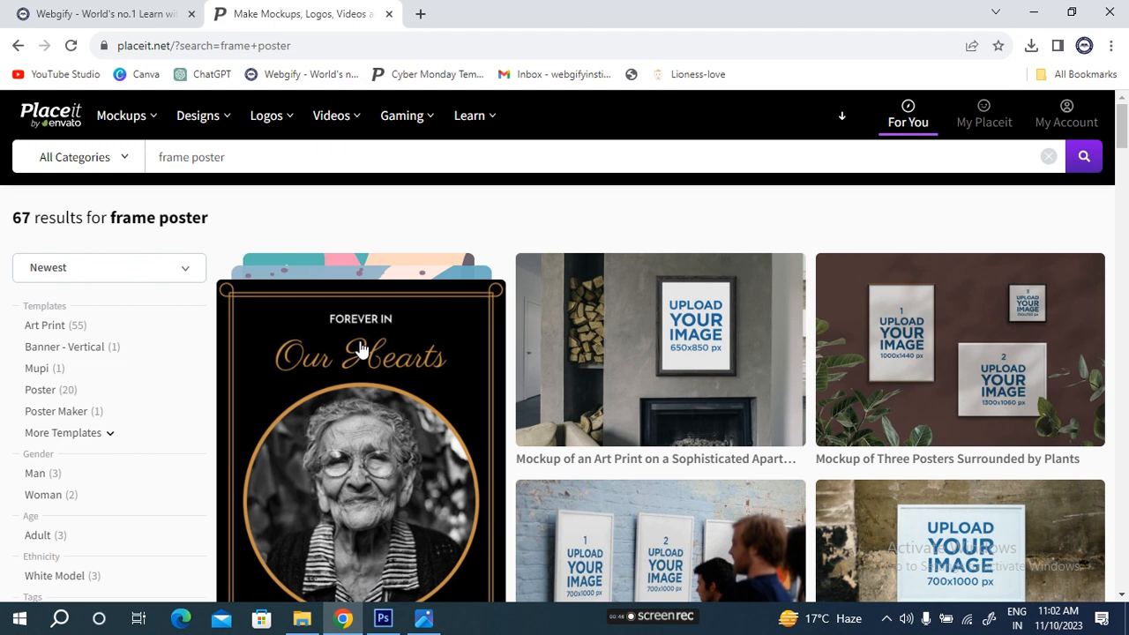
Step: Browse the frame poster results and compare the wall, gallery and interior mockups to find a suitable one
scroll(595, 479, "down", 1)
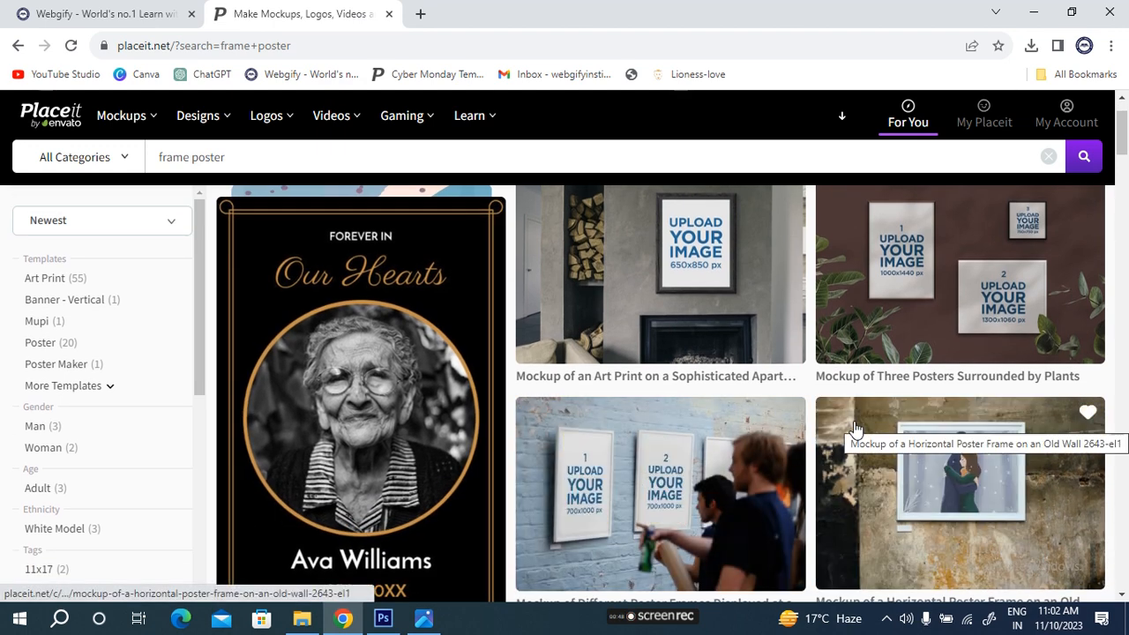
scroll(859, 461, "down", 10)
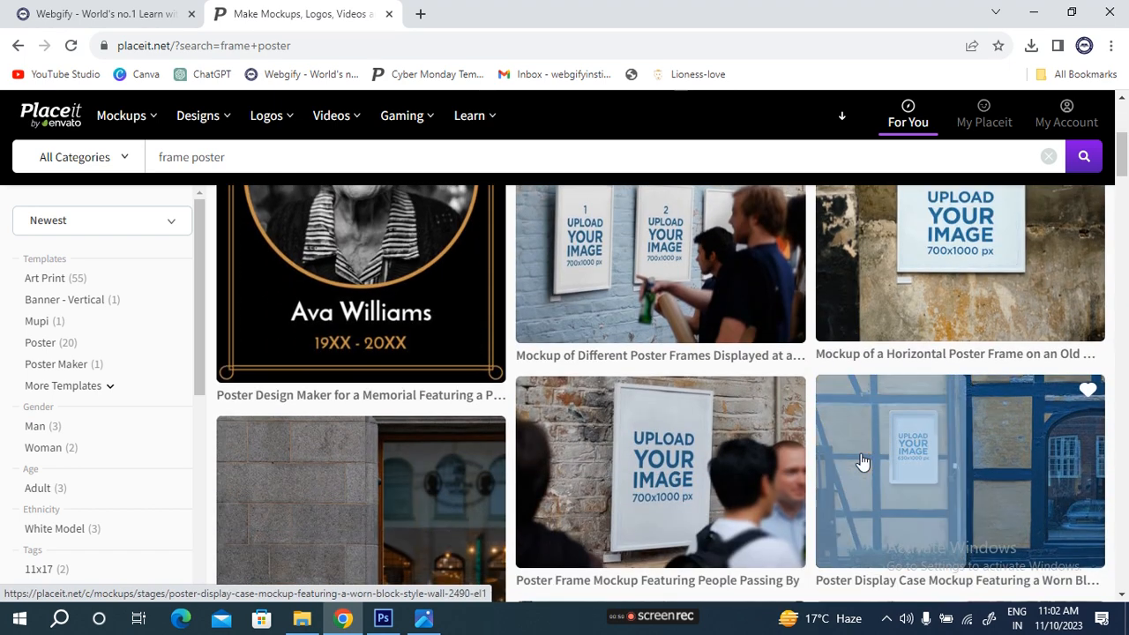
scroll(750, 459, "down", 6)
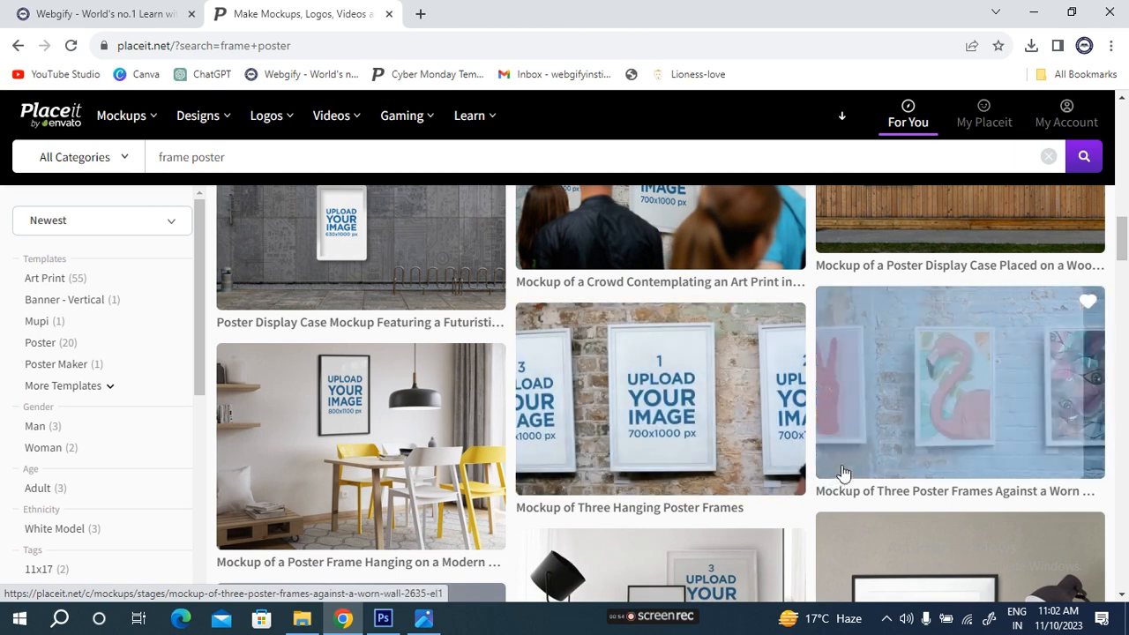
scroll(829, 446, "up", 2)
scroll(820, 428, "down", 1)
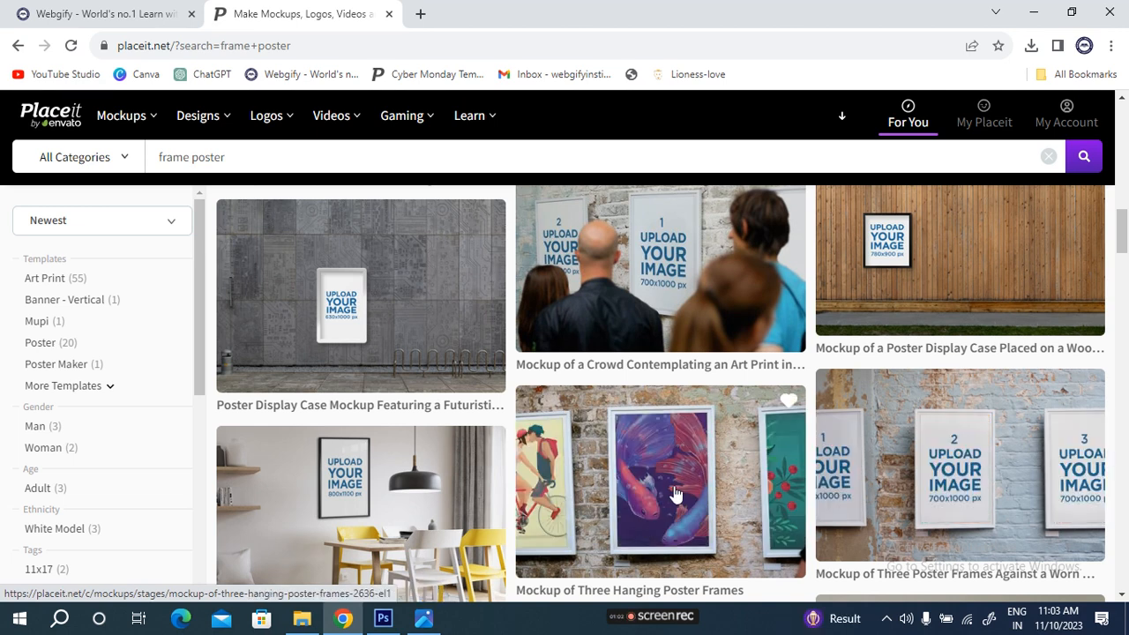
scroll(675, 494, "up", 2)
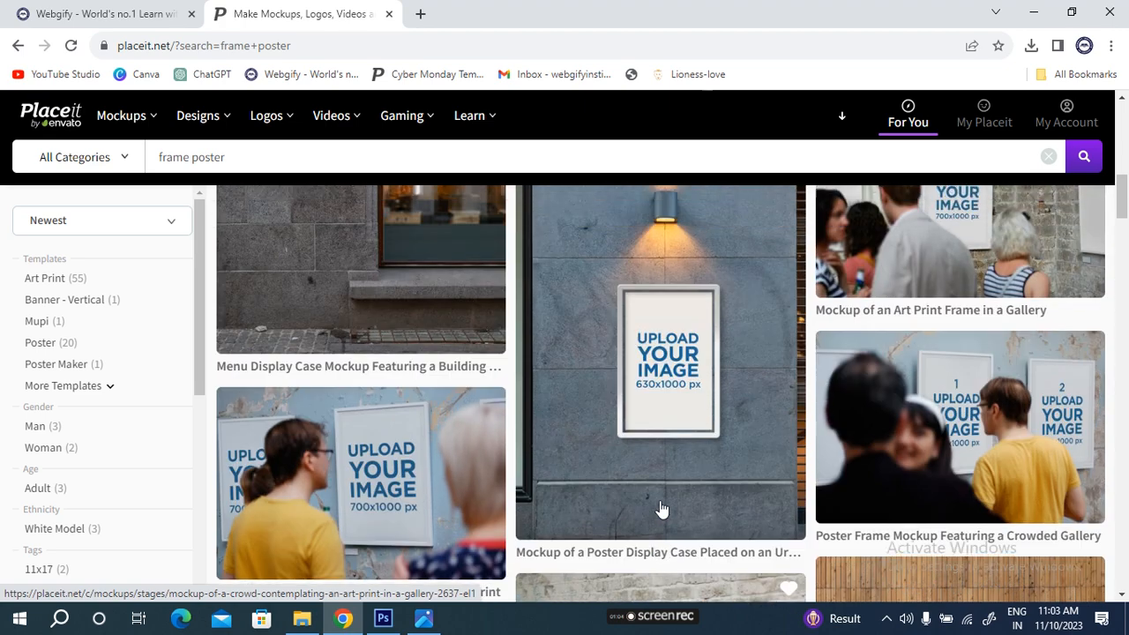
scroll(968, 462, "up", 2)
scroll(852, 530, "down", 7)
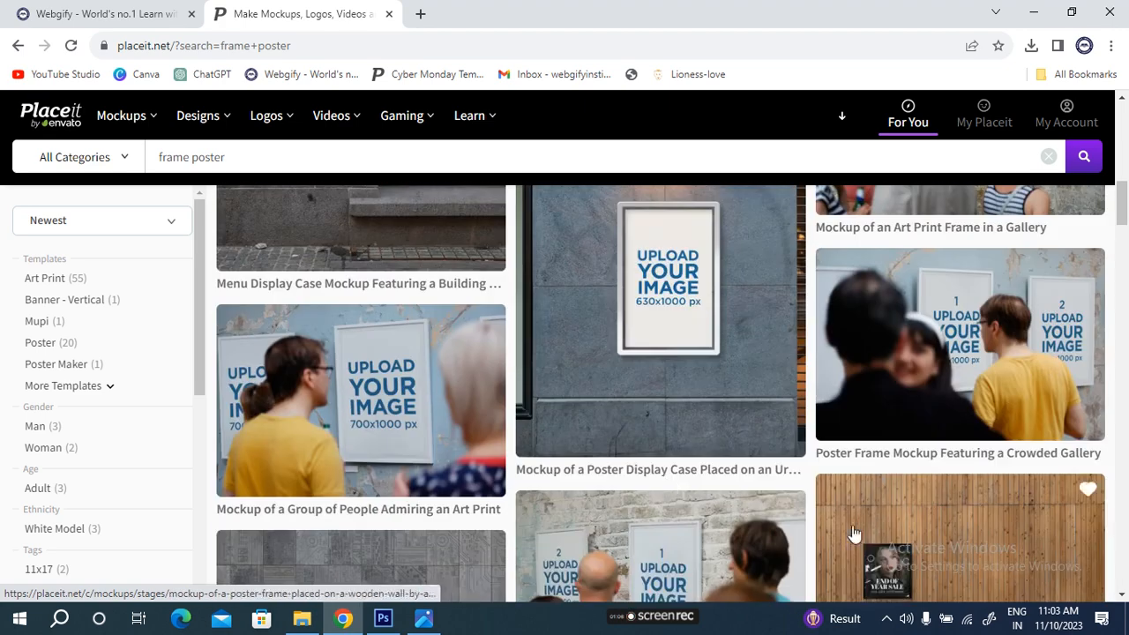
scroll(550, 483, "down", 3)
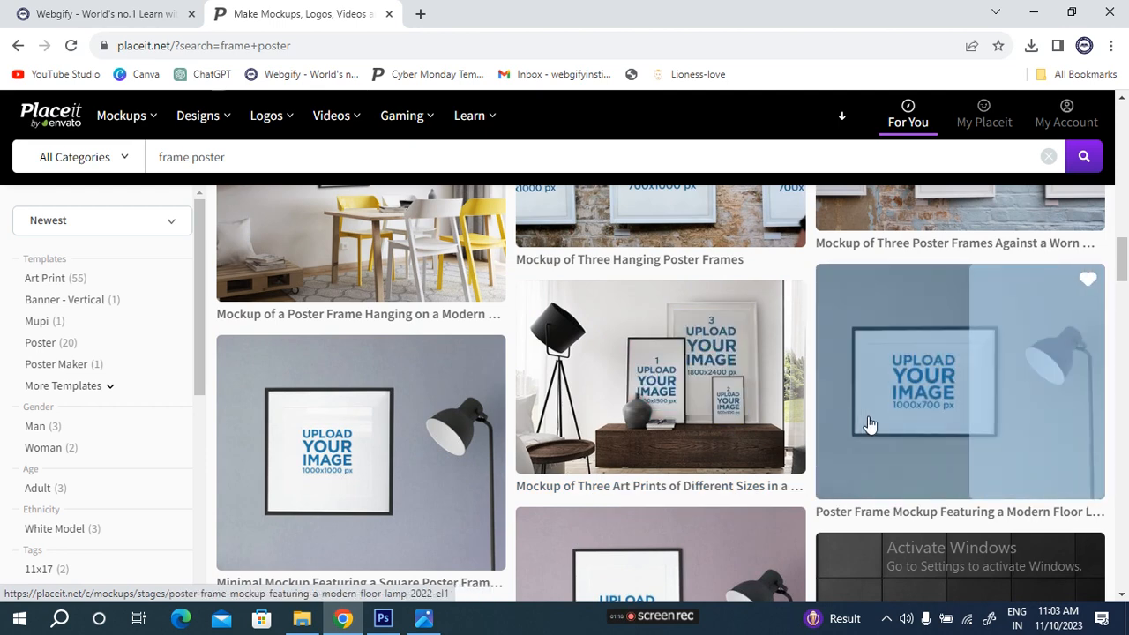
scroll(697, 452, "down", 3)
scroll(845, 469, "up", 1)
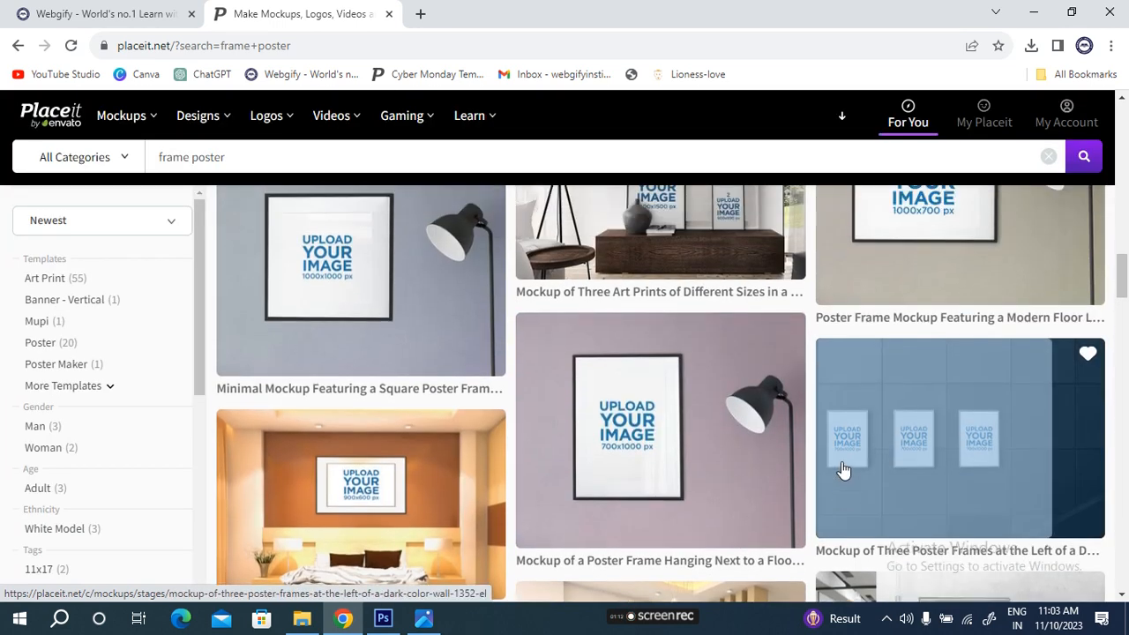
scroll(672, 407, "up", 2)
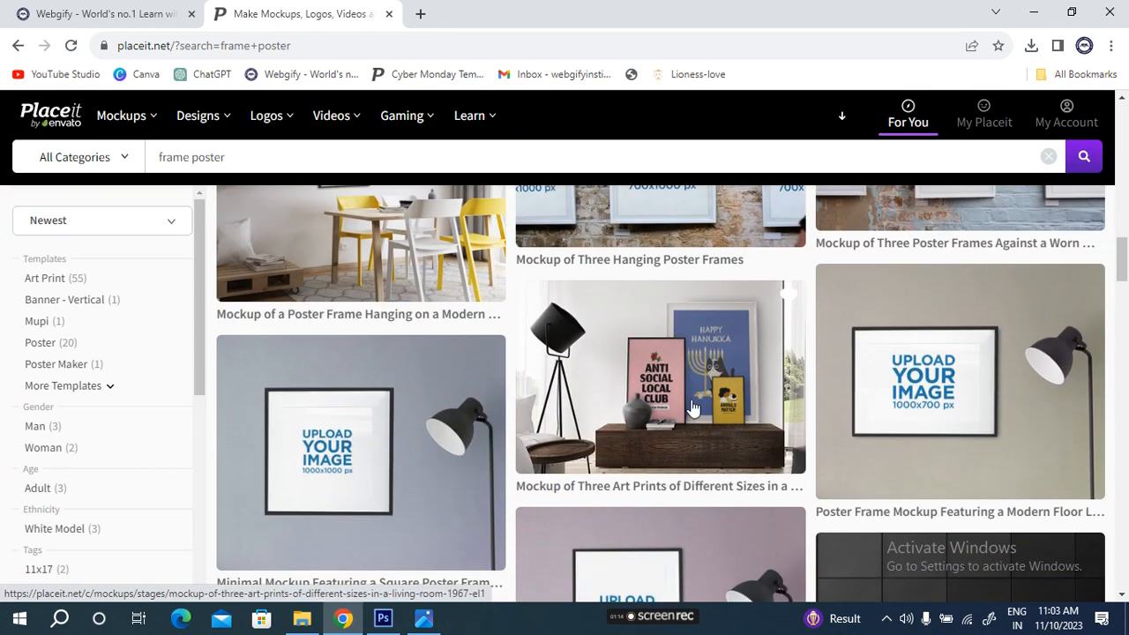
scroll(693, 408, "down", 7)
scroll(510, 315, "down", 3)
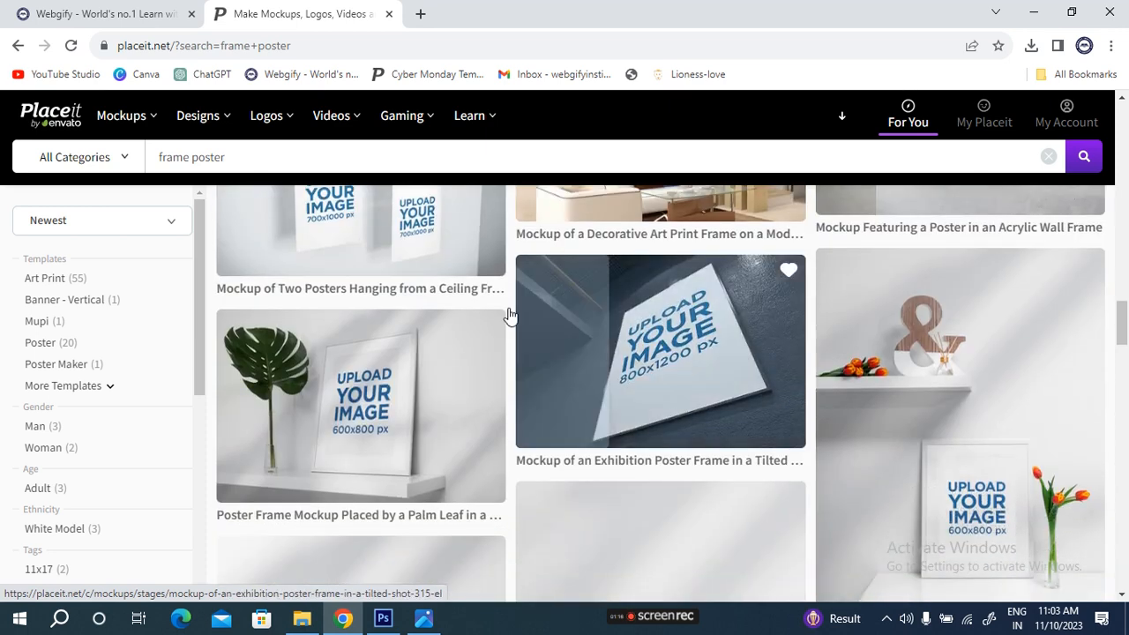
scroll(714, 472, "down", 4)
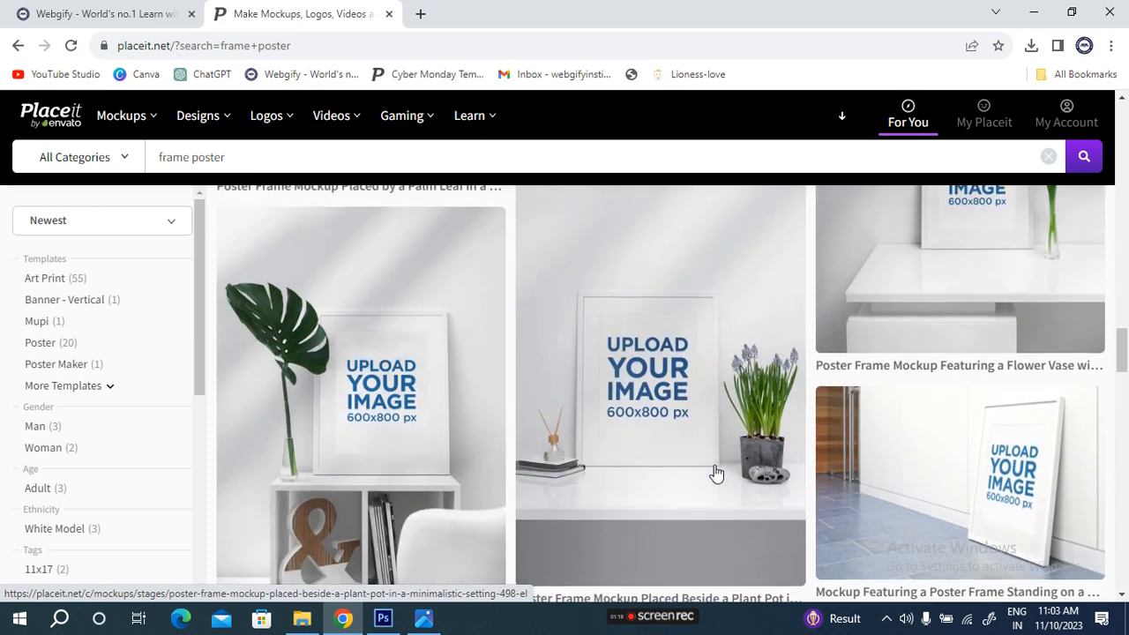
scroll(716, 474, "down", 1)
scroll(759, 482, "up", 2)
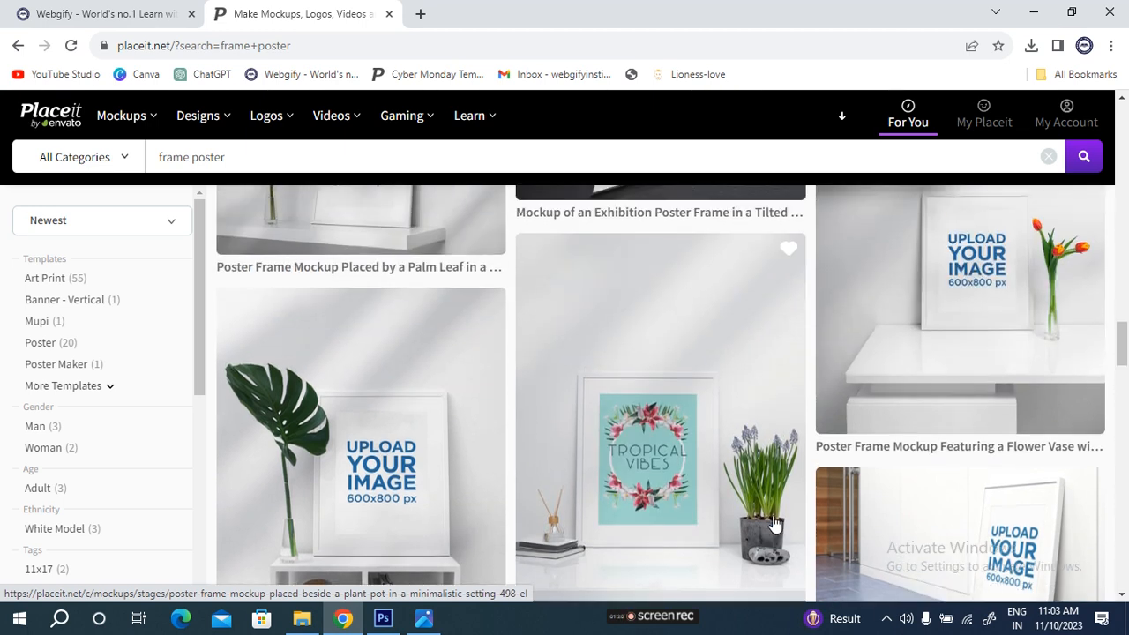
scroll(774, 524, "up", 2)
scroll(750, 521, "up", 4)
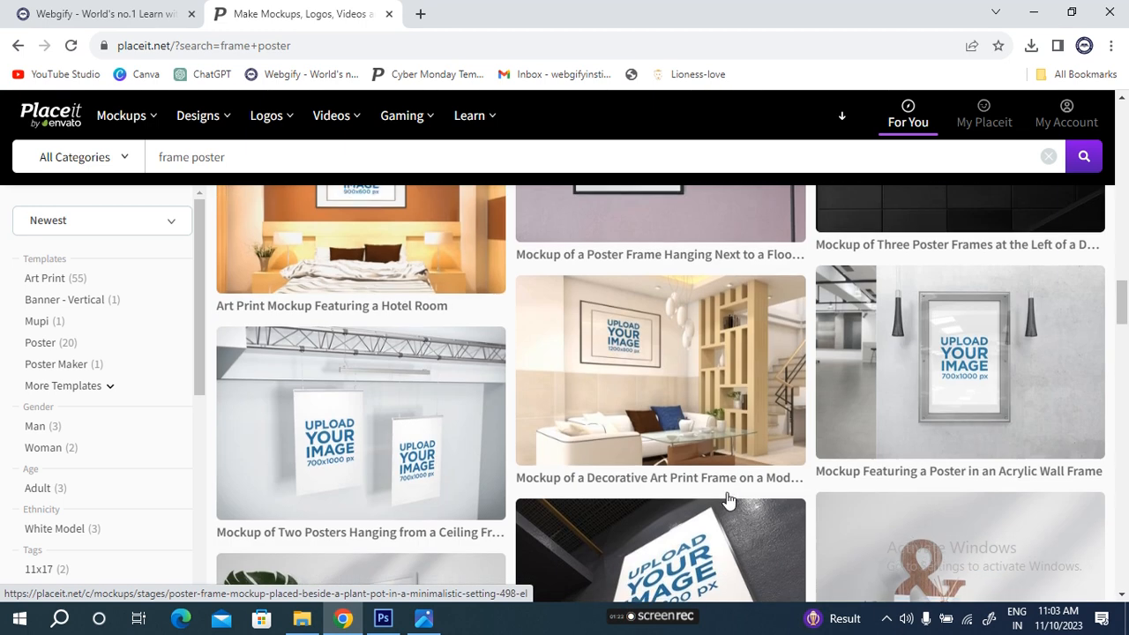
scroll(742, 495, "up", 7)
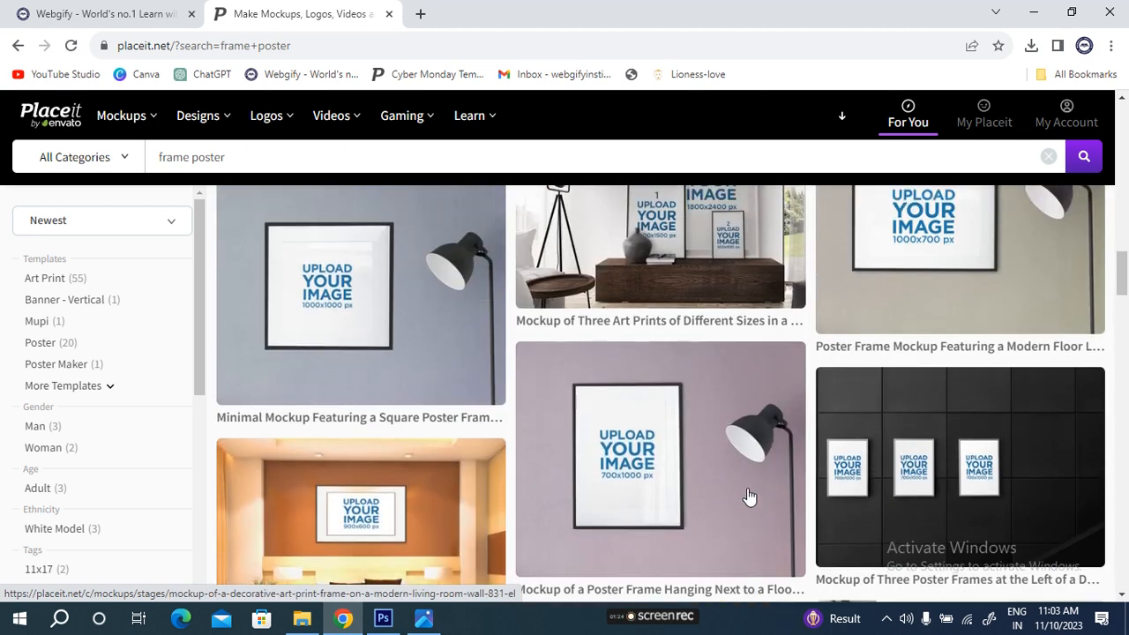
scroll(744, 501, "up", 4)
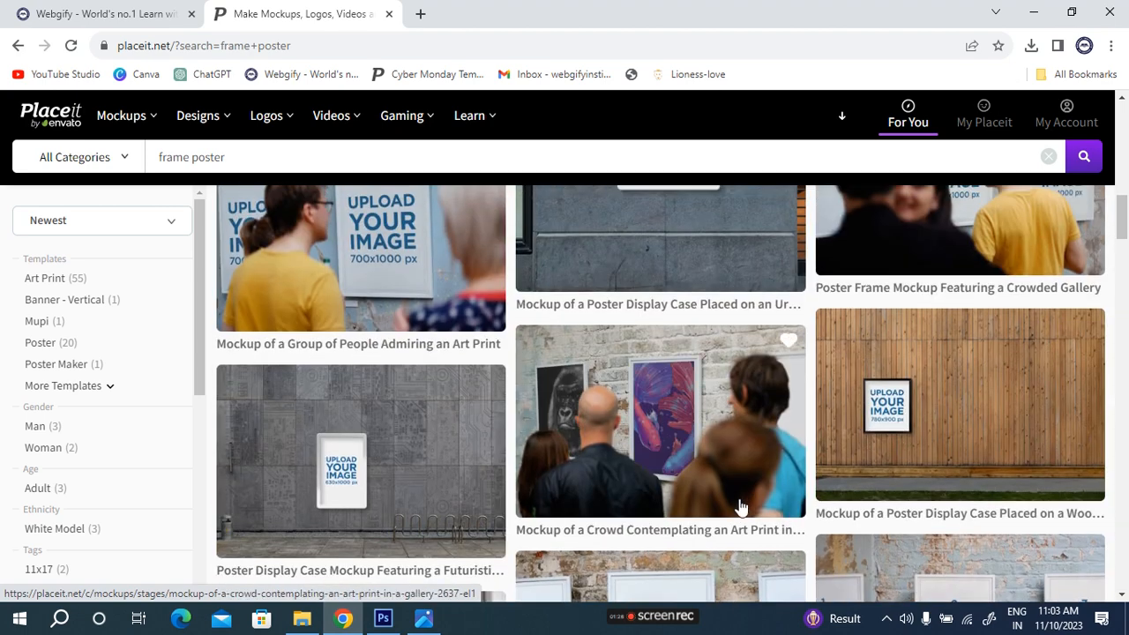
scroll(741, 508, "up", 8)
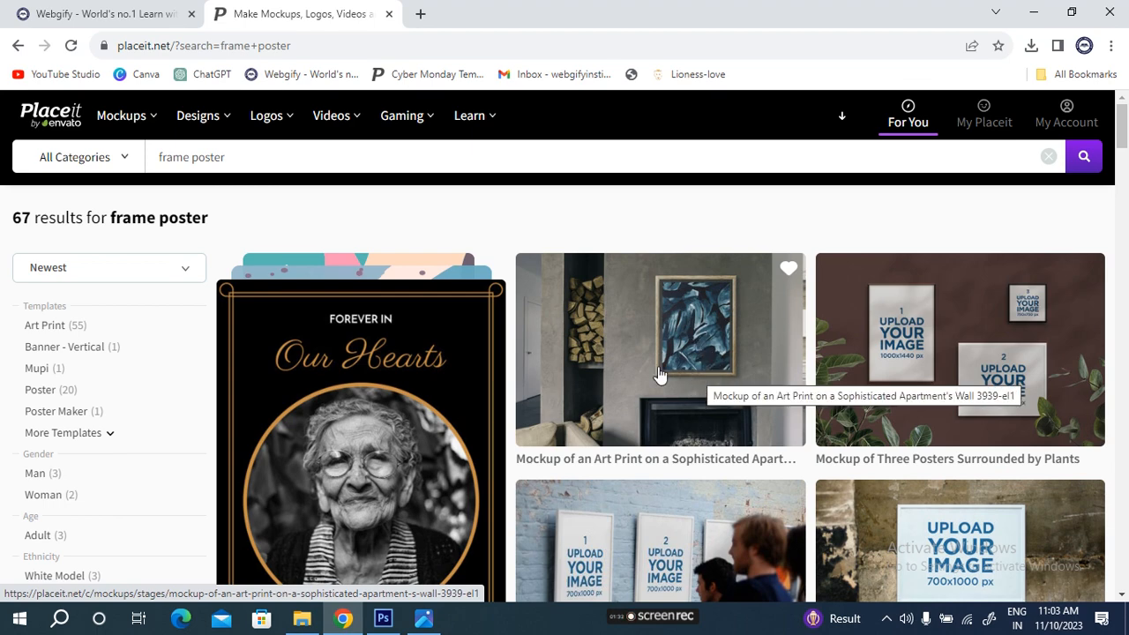
scroll(661, 376, "down", 5)
scroll(661, 381, "down", 12)
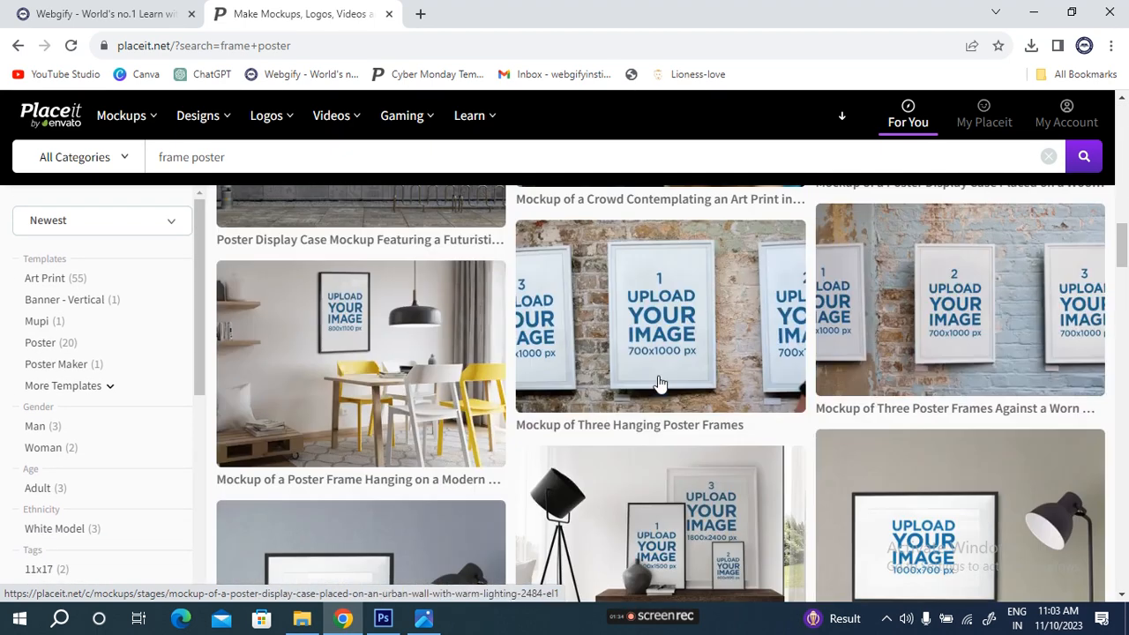
scroll(661, 385, "down", 10)
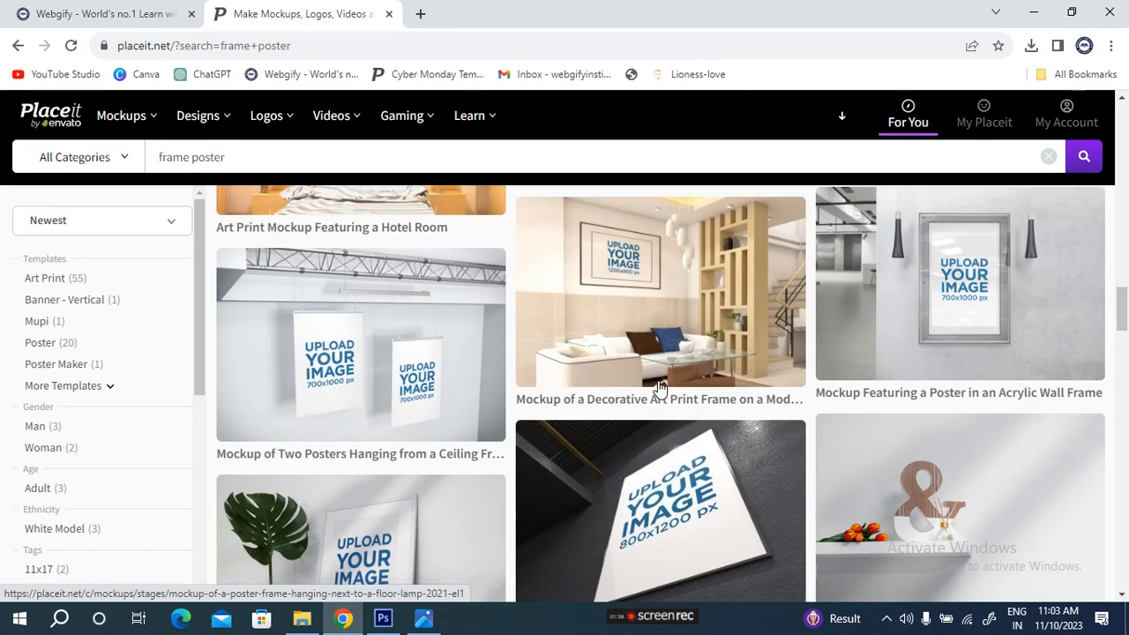
scroll(660, 387, "down", 8)
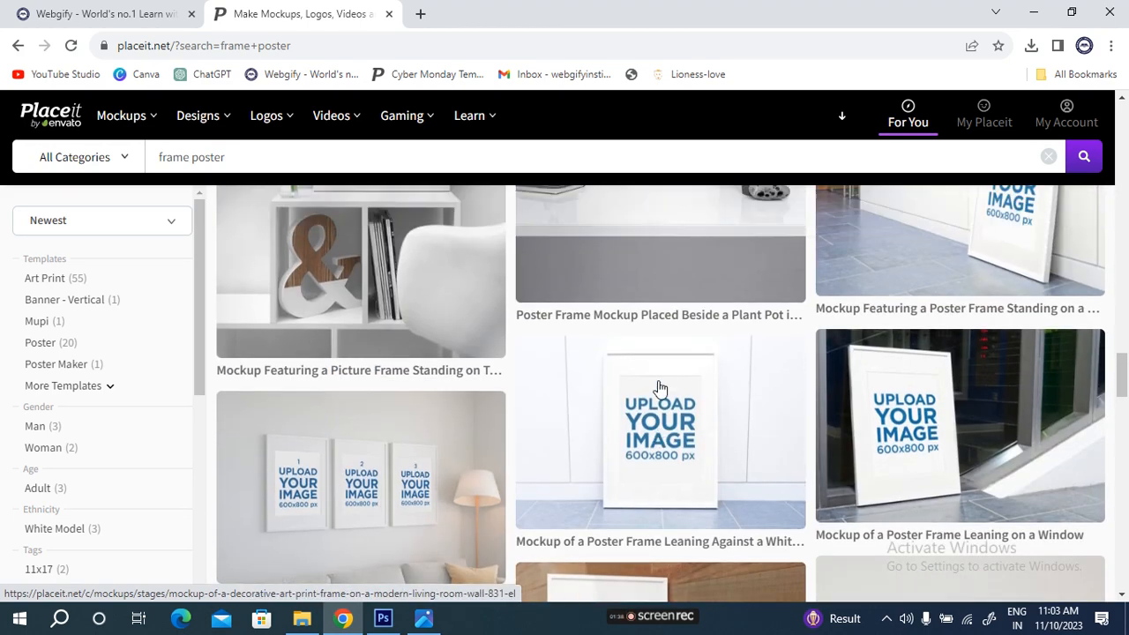
scroll(660, 381, "up", 7)
scroll(657, 381, "up", 15)
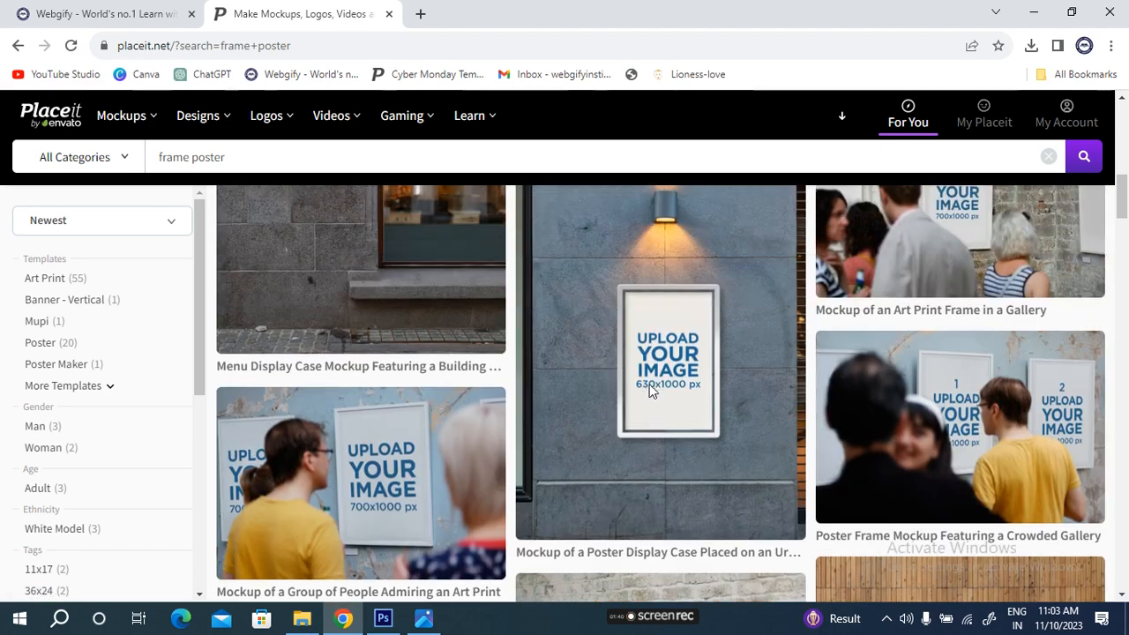
scroll(653, 477, "up", 4)
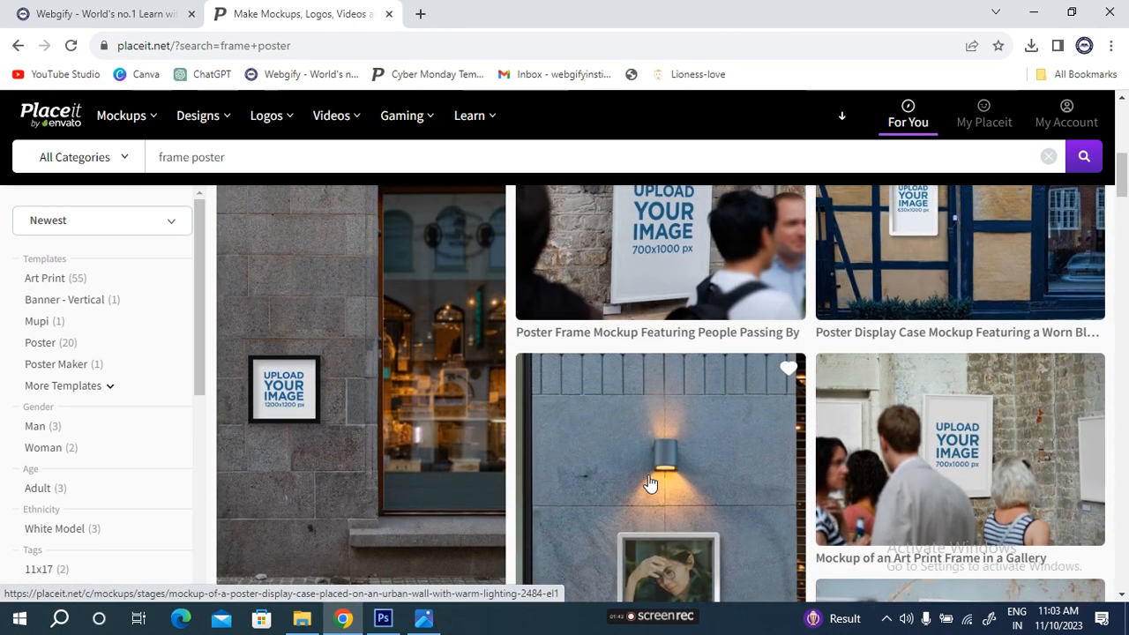
scroll(653, 481, "up", 5)
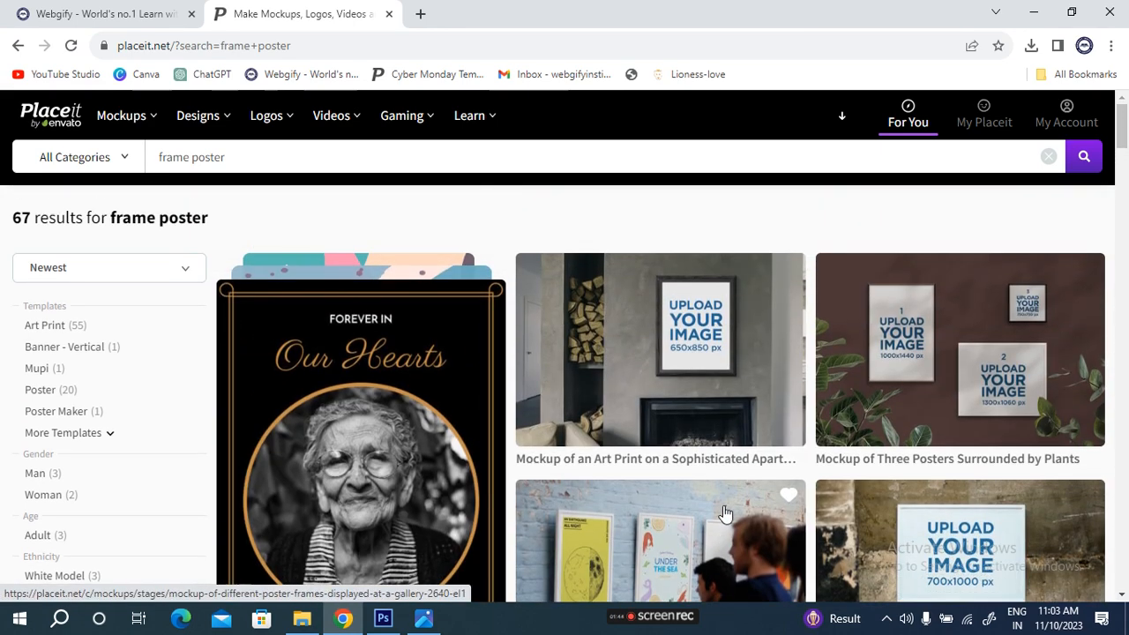
scroll(722, 516, "down", 5)
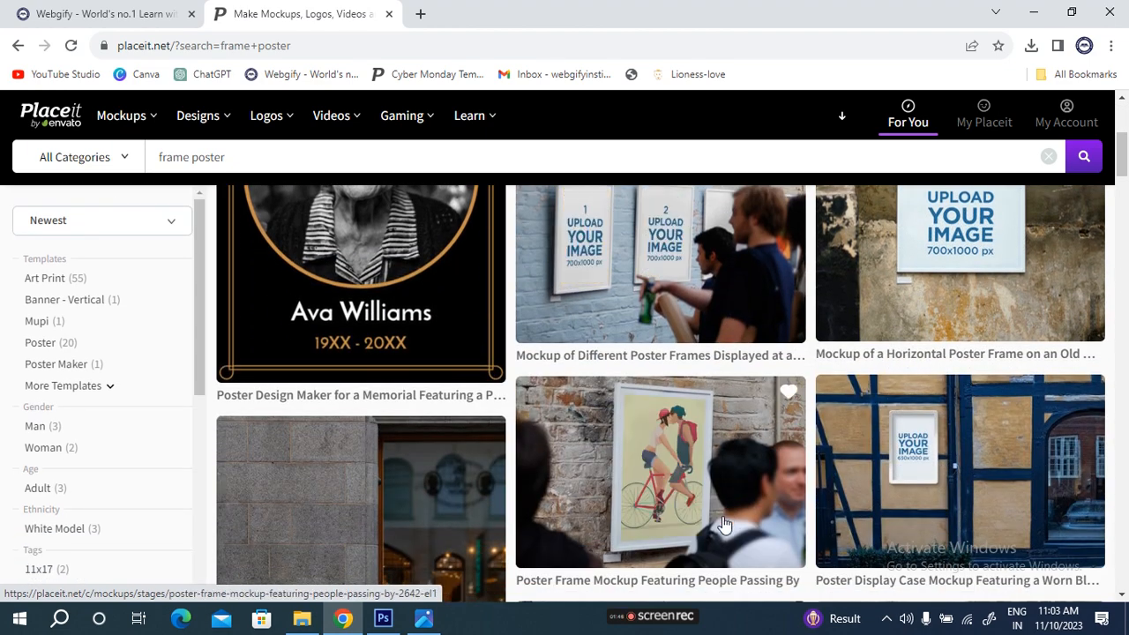
scroll(710, 528, "down", 3)
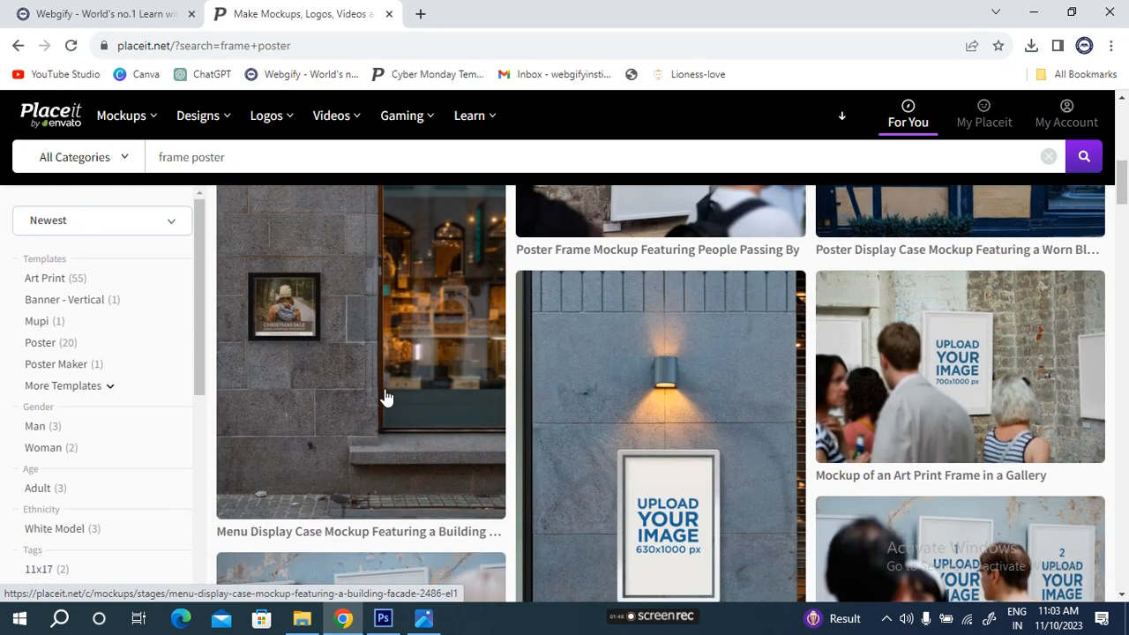
scroll(719, 504, "down", 3)
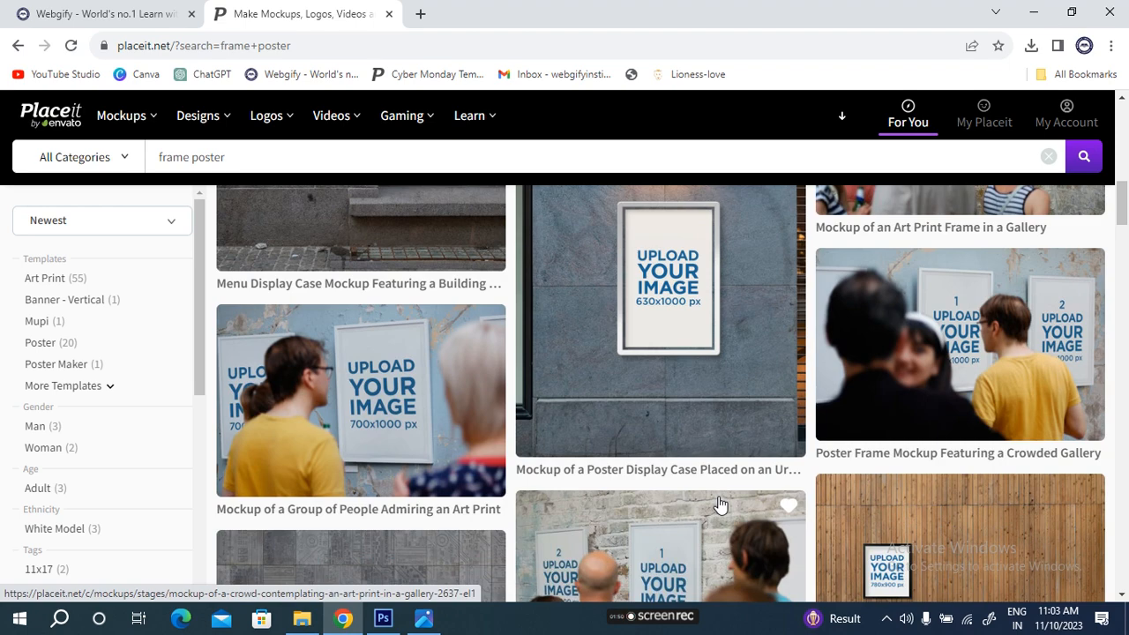
scroll(719, 505, "up", 10)
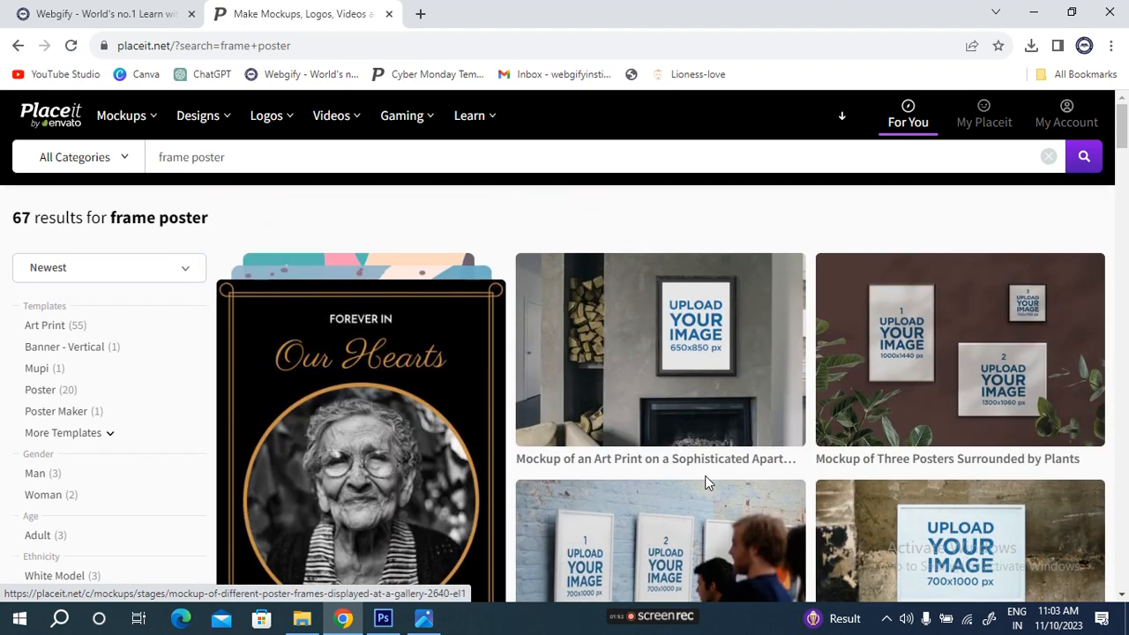
Step: Open the mockup of a horizontal poster frame on an old wall in a new browser tab and switch to it
scroll(673, 363, "down", 1)
right_click(928, 476)
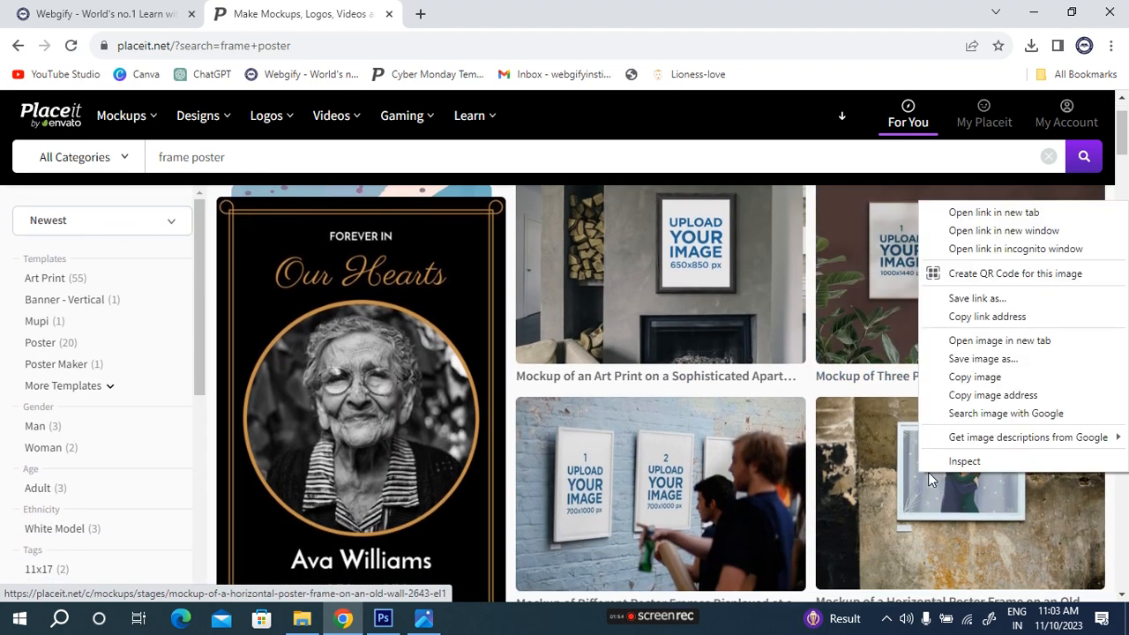
left_click(1029, 212)
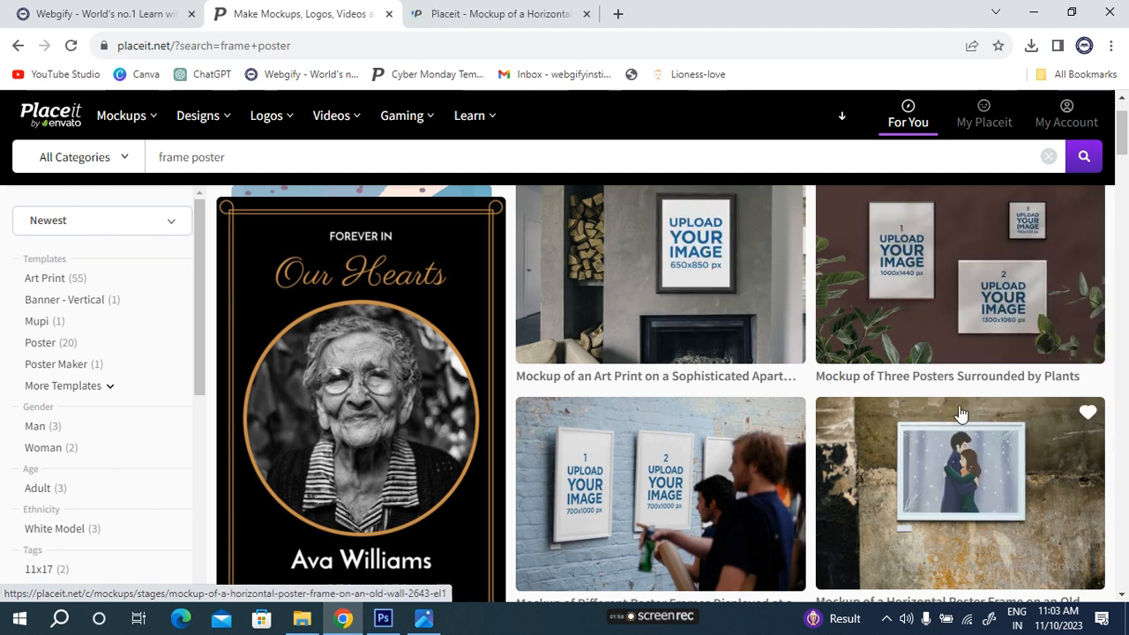
left_click(498, 14)
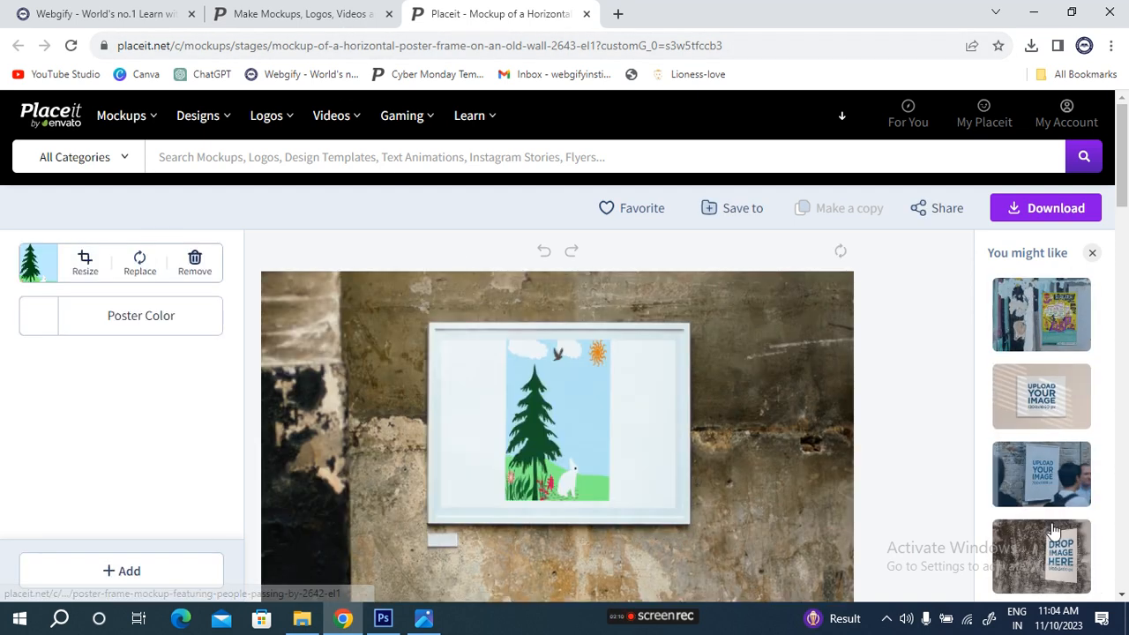
Step: Remove the tree artwork from the horizontal poster frame mockup on the old wall
scroll(558, 381, "down", 2)
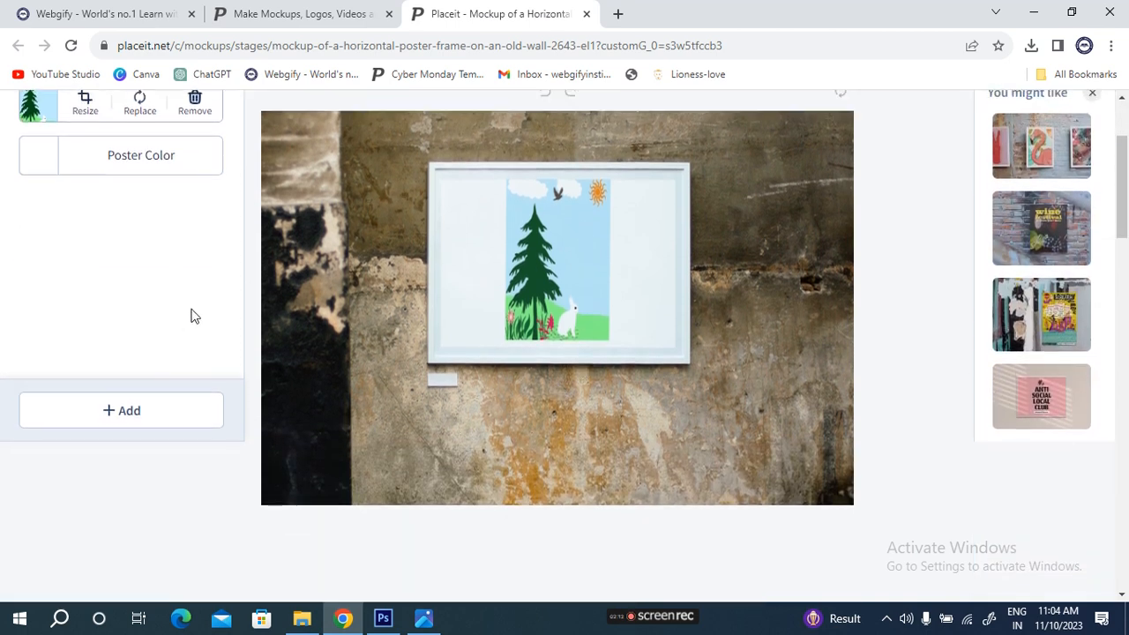
scroll(187, 324, "up", 2)
left_click(189, 267)
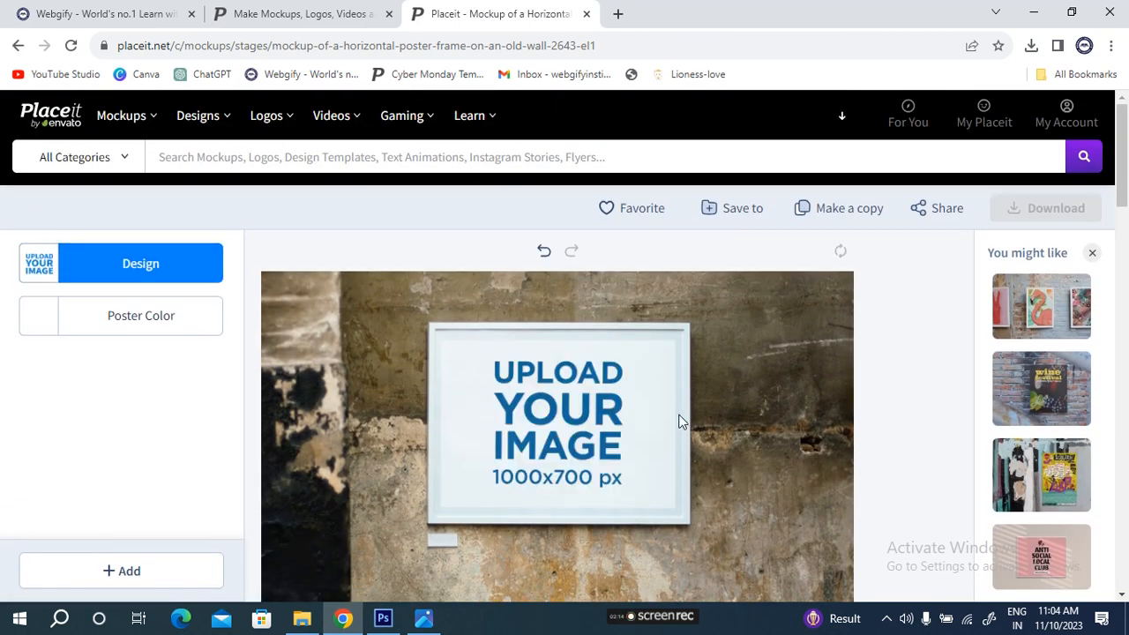
scroll(736, 451, "down", 4)
scroll(748, 443, "up", 3)
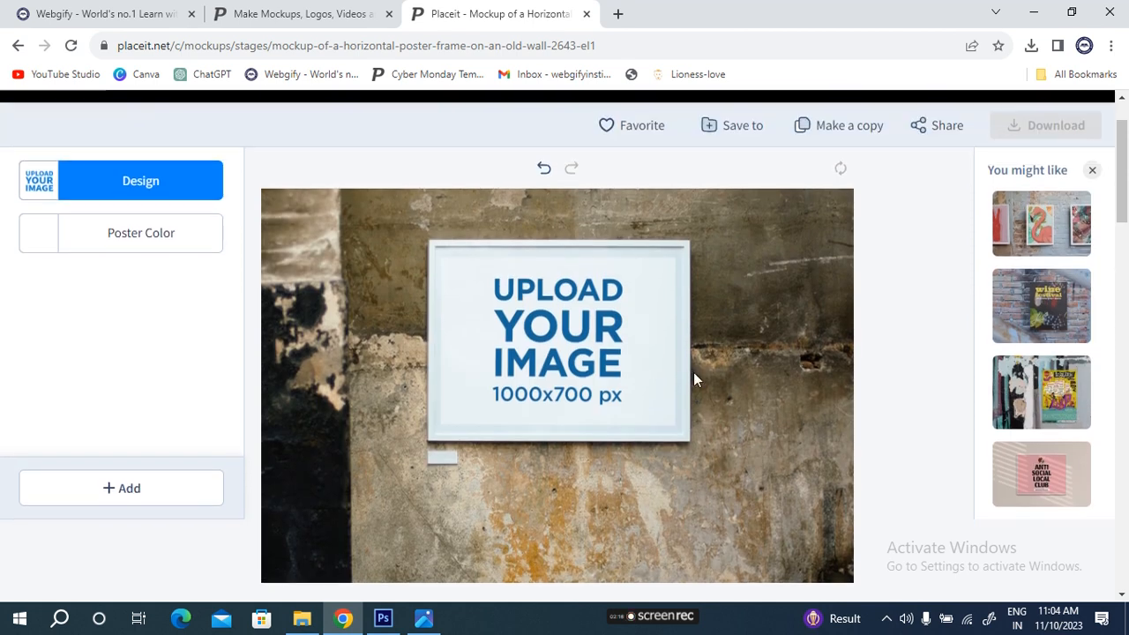
Step: Open the suggested mockup of a framed poster hanging on a wall in a new browser tab and switch to it
right_click(1045, 480)
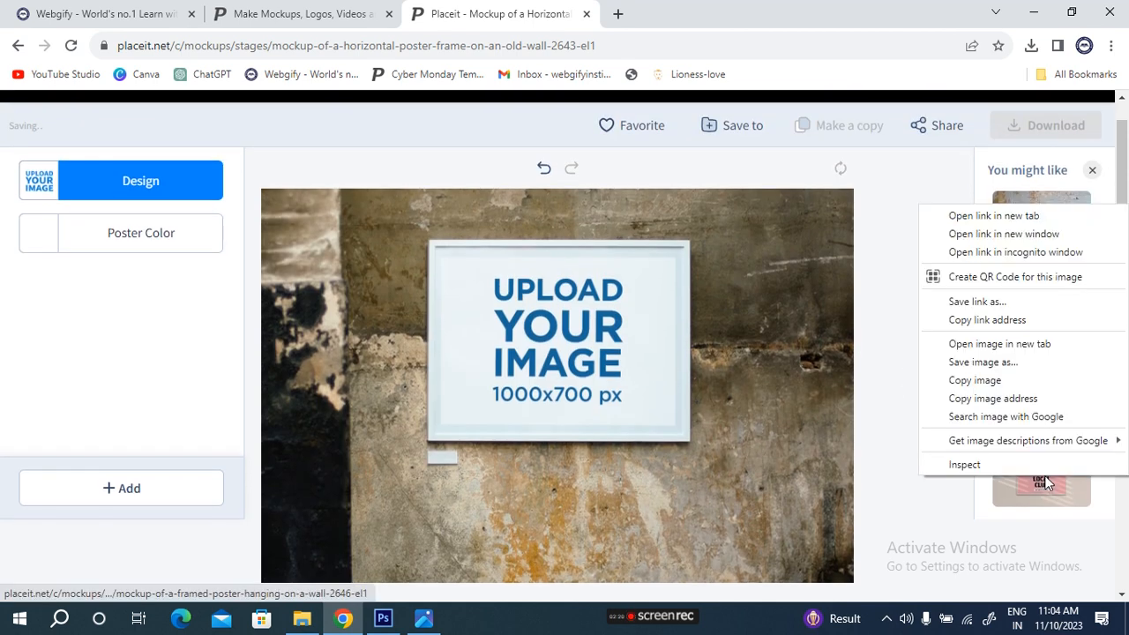
left_click(975, 217)
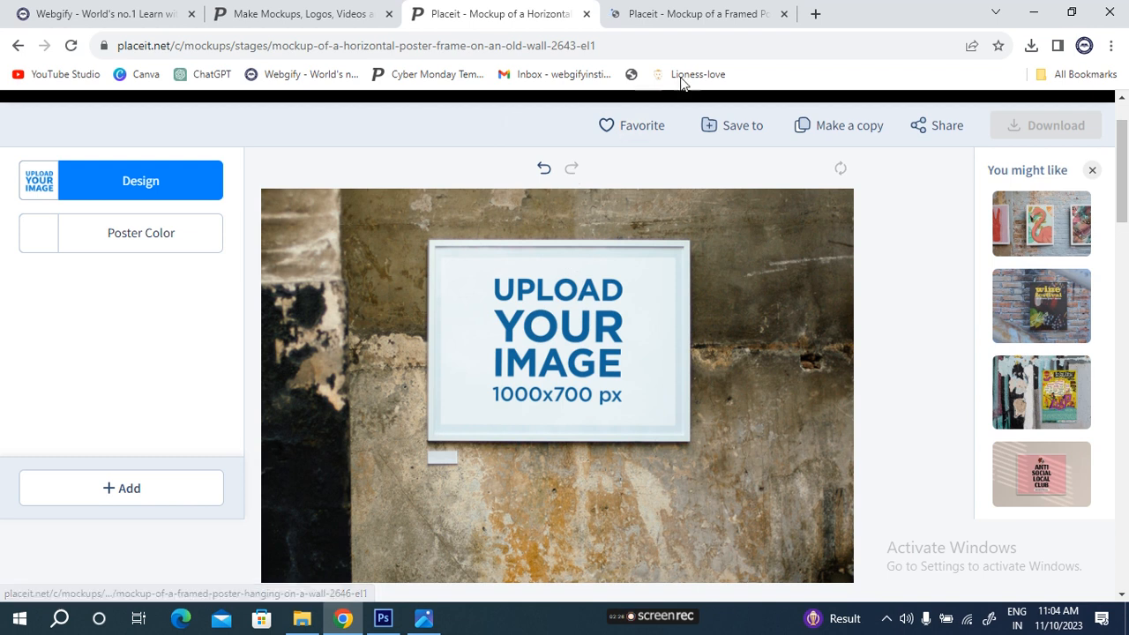
left_click(709, 15)
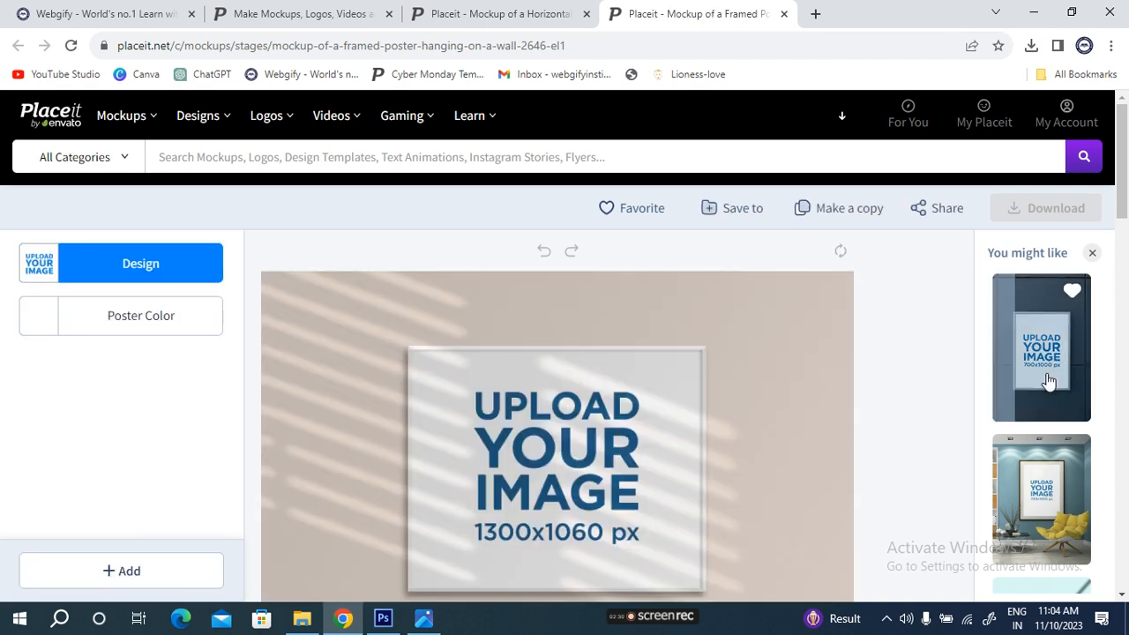
Step: Find the suggested mockup of a framed art print hanging by an indoor plant and open it in a new tab
scroll(1041, 423, "down", 5)
scroll(1044, 442, "up", 1)
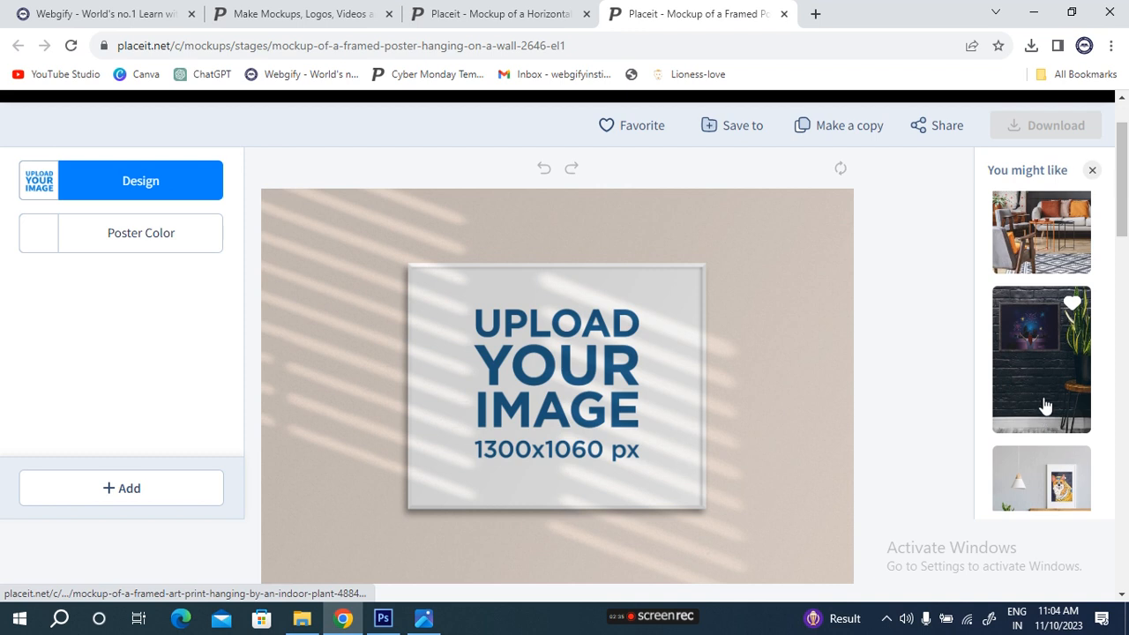
right_click(1047, 360)
left_click(982, 102)
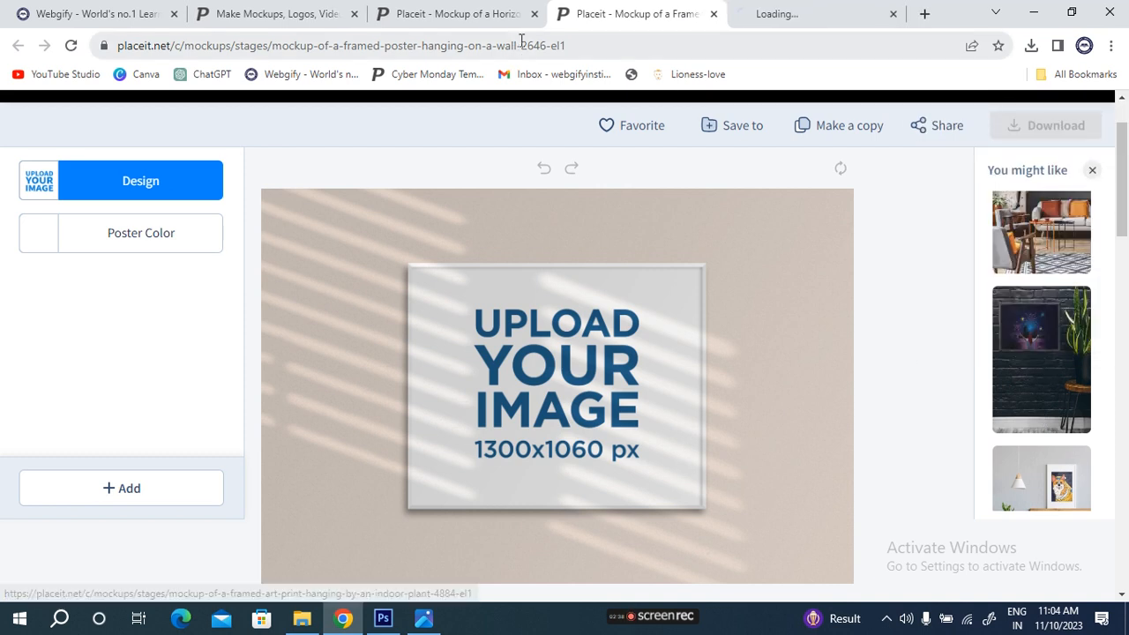
Step: Close the two earlier mockup tabs and look over the indoor plant mockup and its required image size
left_click(531, 14)
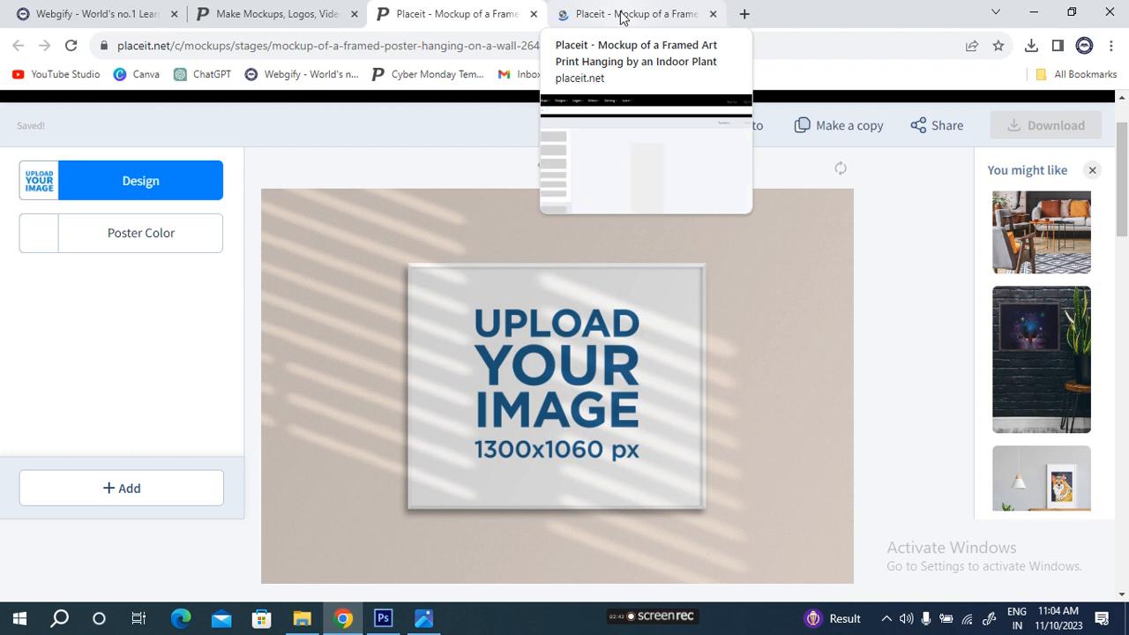
left_click(575, 17)
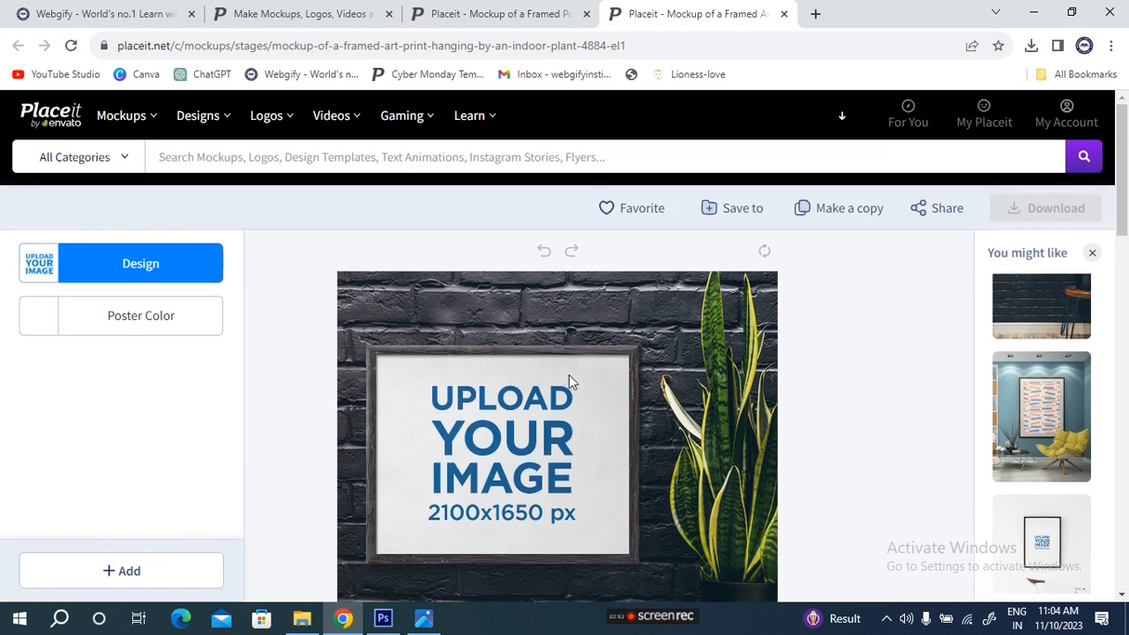
left_click(587, 14)
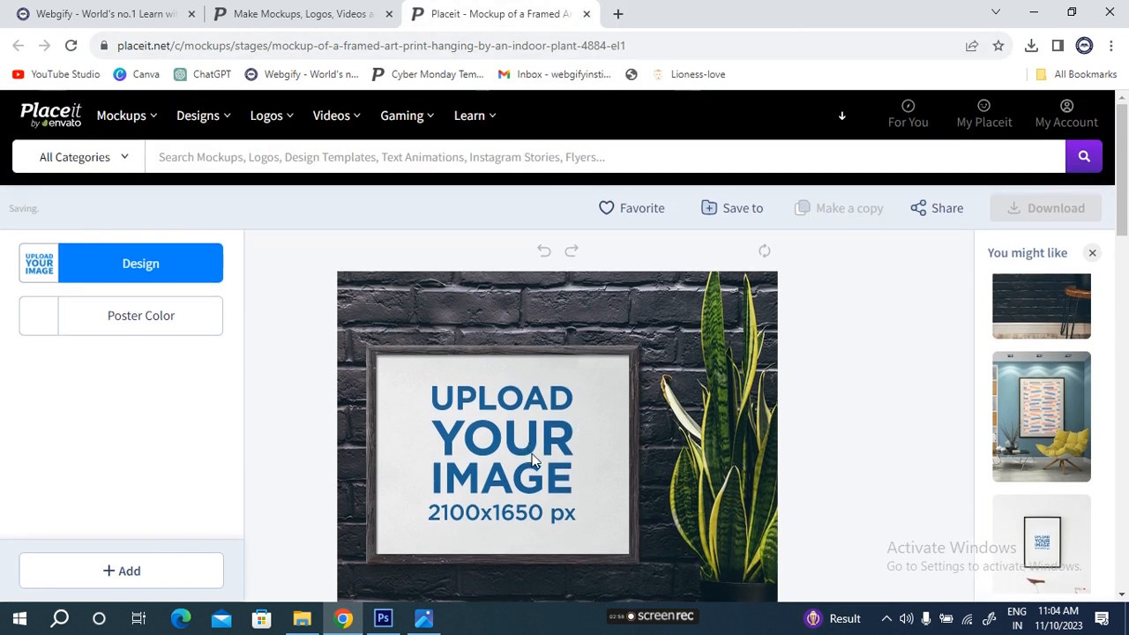
scroll(483, 407, "down", 4)
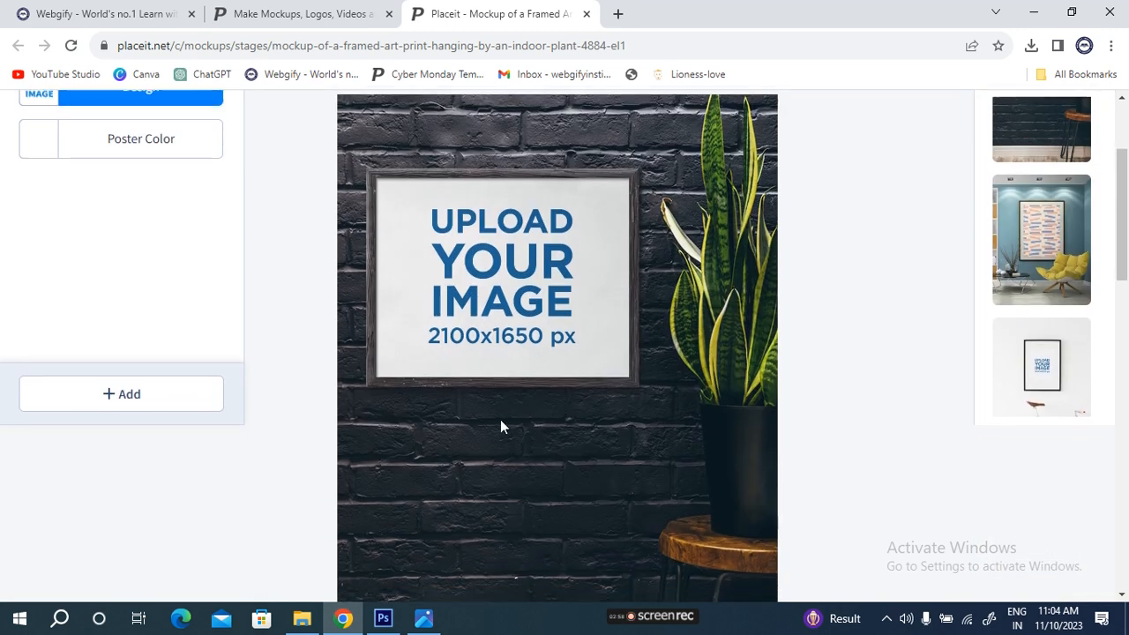
scroll(519, 451, "up", 4)
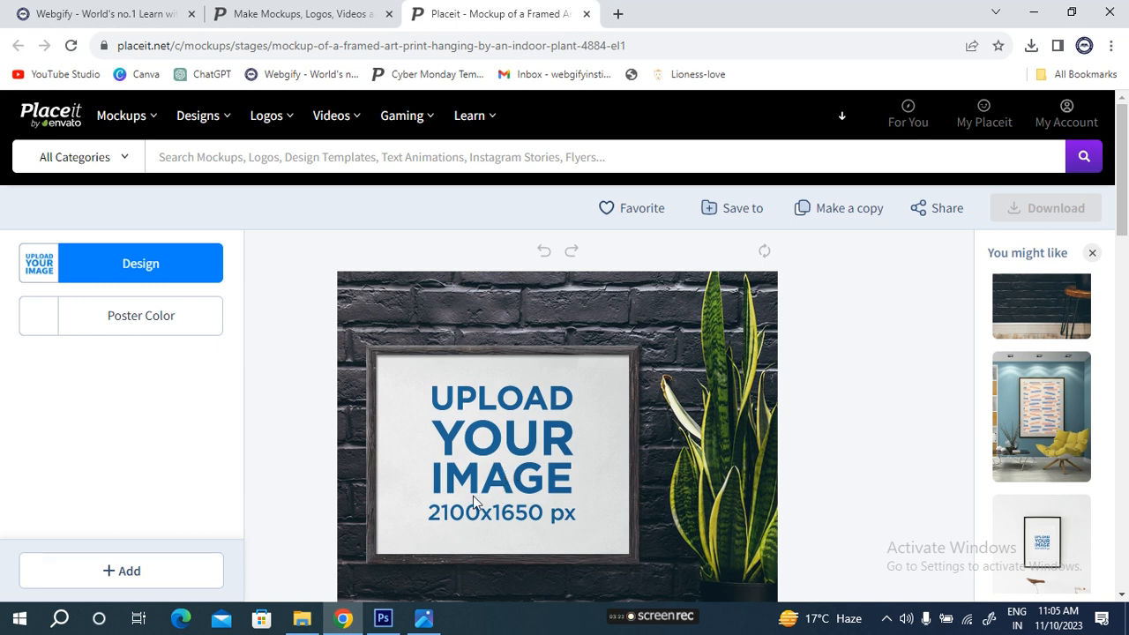
Step: Switch to Photoshop, delete the tree artwork layer and close the open untitled document
left_click(384, 620)
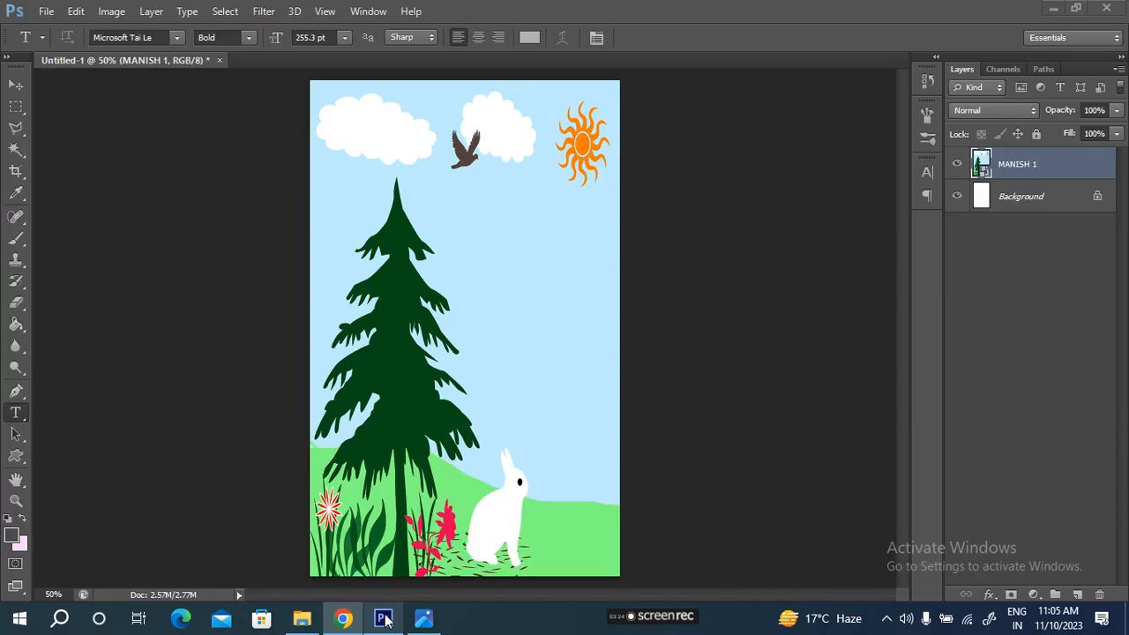
key("Delete")
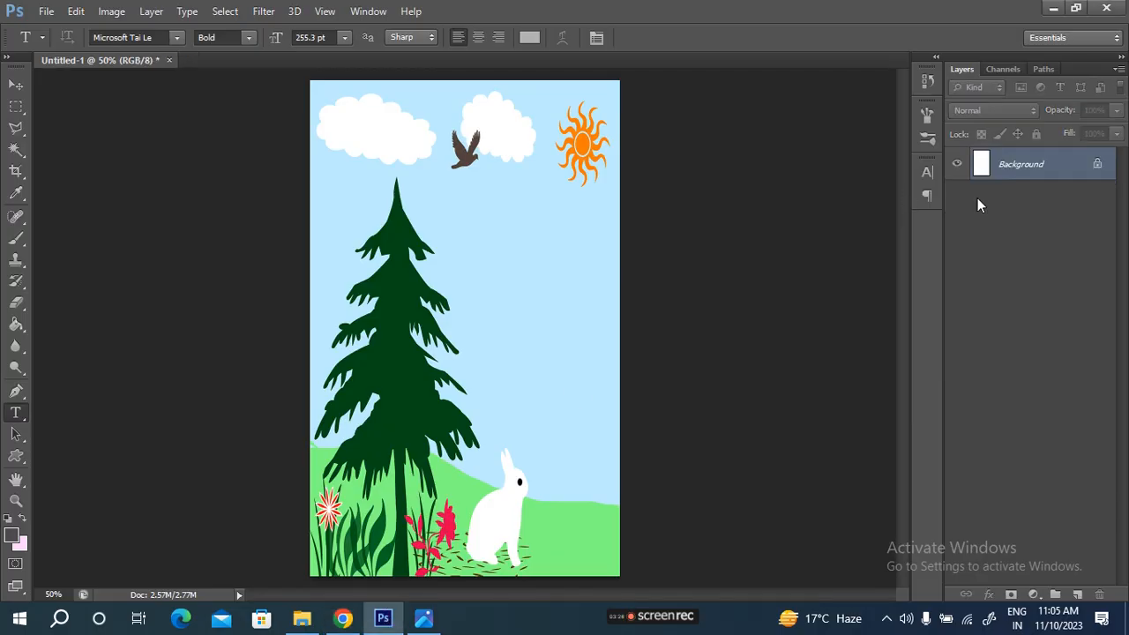
left_click(566, 243)
Step: Create a new document 2100 pixels wide and 1650 pixels high to match the mockup's image size
left_click(46, 11)
left_click(51, 30)
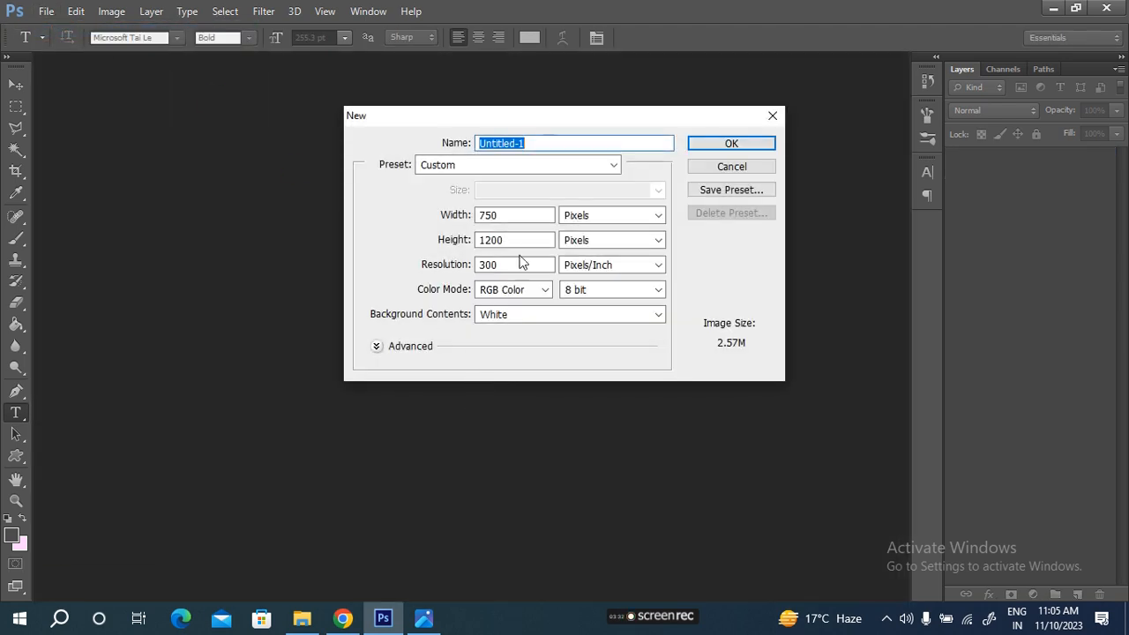
left_click_drag(503, 217, 455, 219)
type("2100")
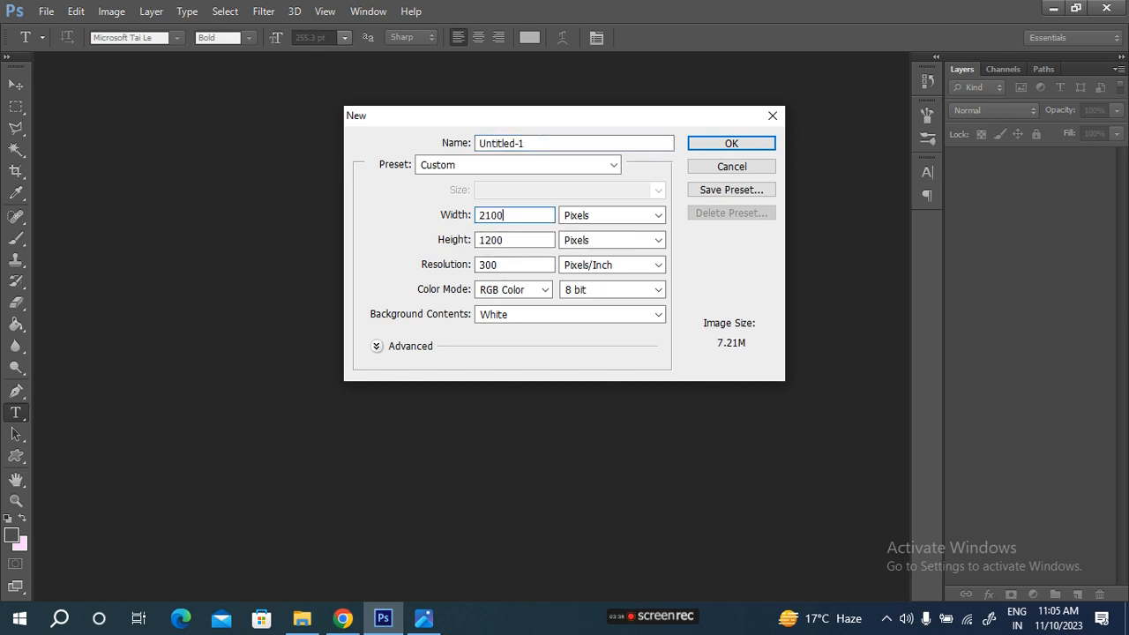
left_click_drag(517, 240, 429, 245)
key("alt+Tab")
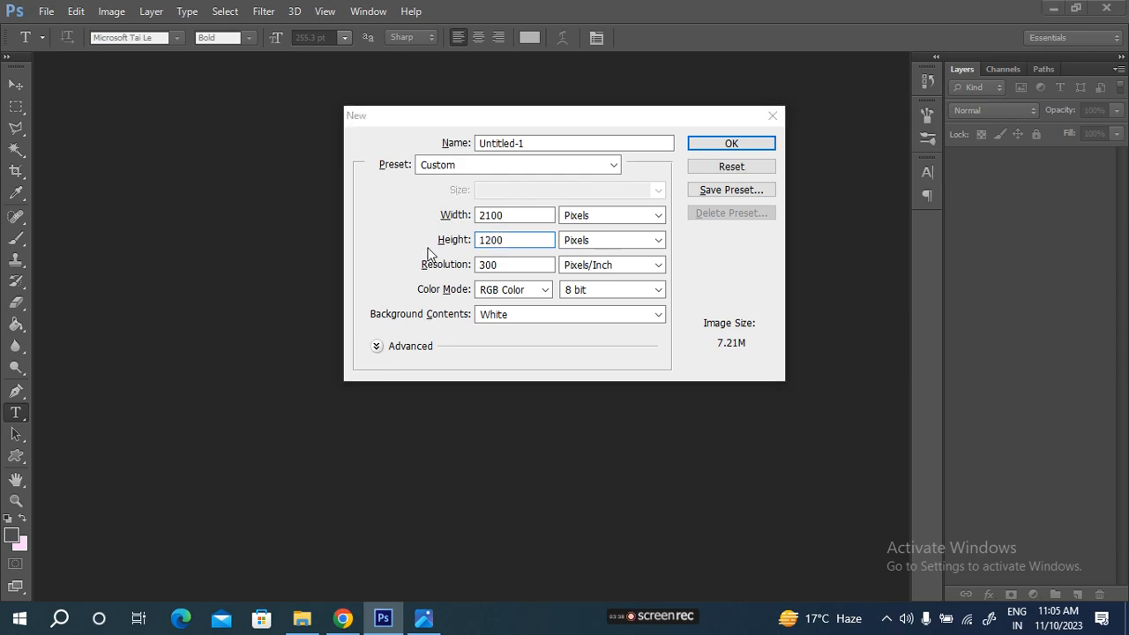
key("alt+Tab")
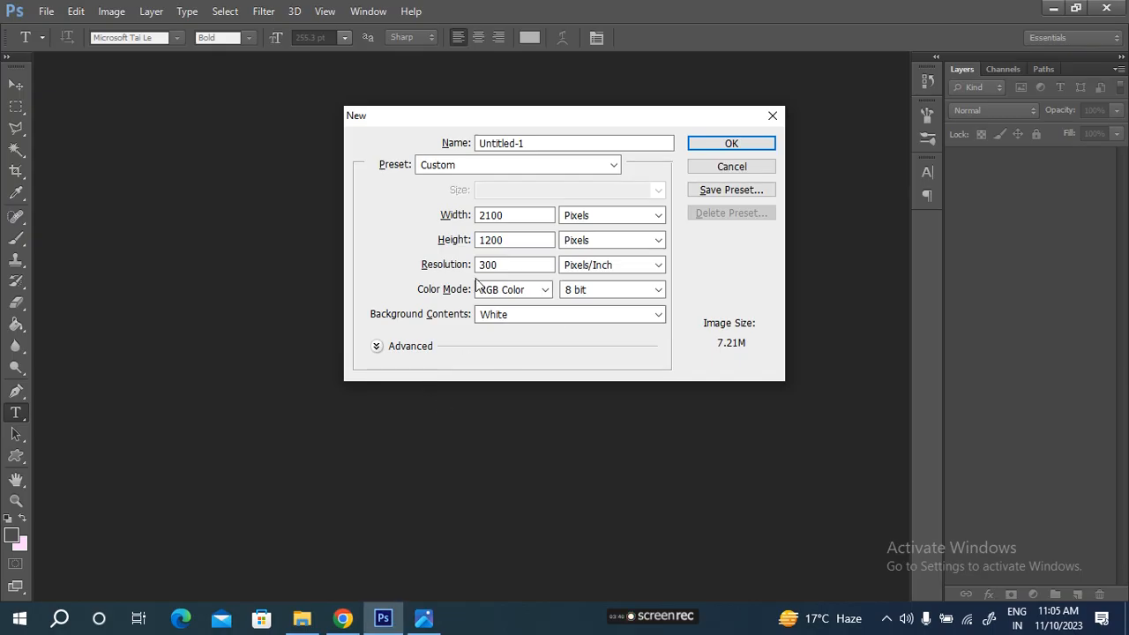
type("1650")
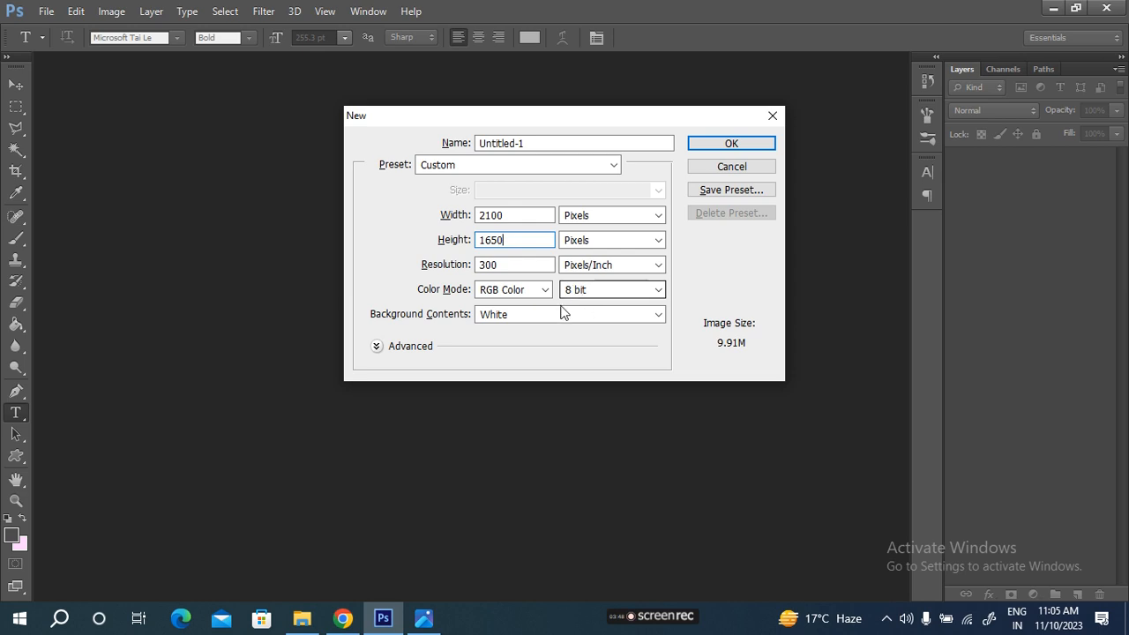
double_click(520, 264)
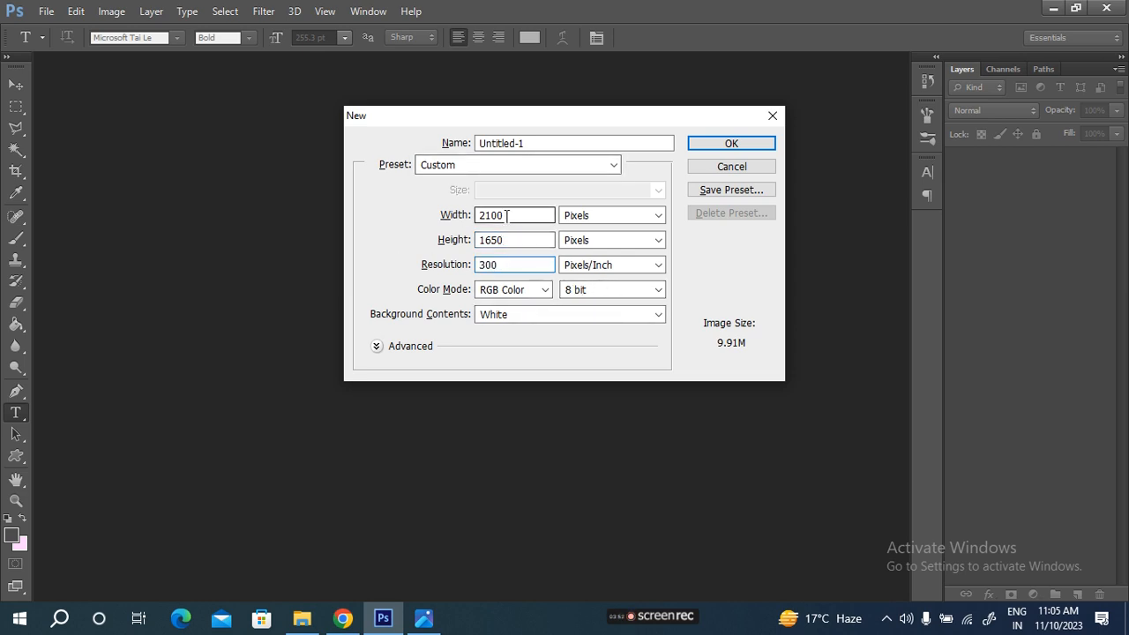
left_click(764, 147)
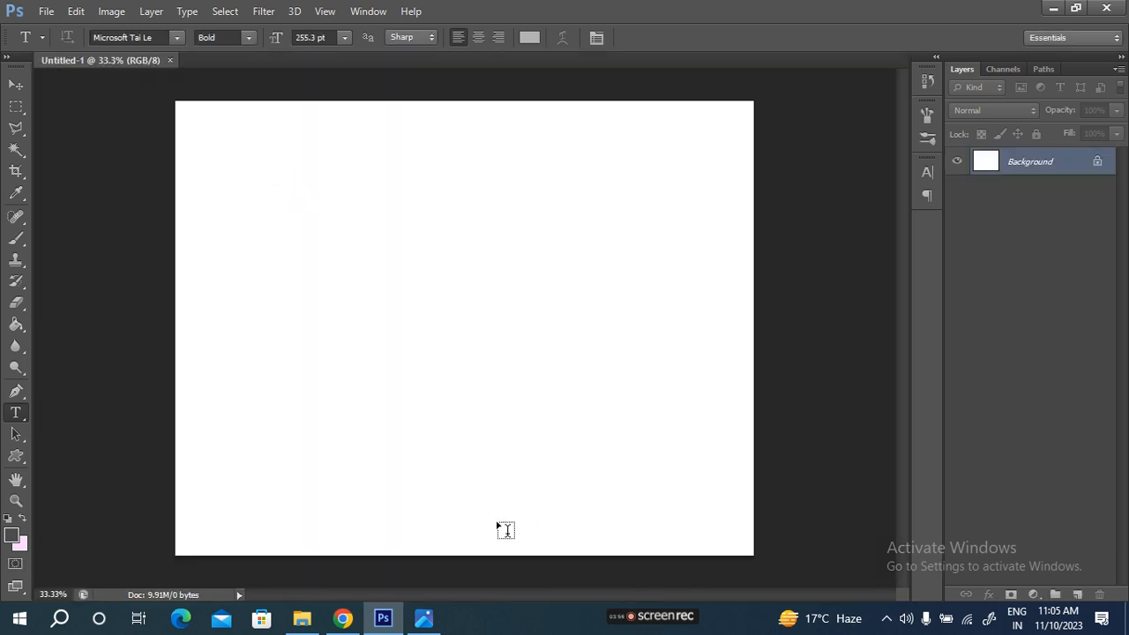
Step: Recheck the mockup in the browser, then return to Photoshop and place the QUEEN image from Downloads into the document
left_click(343, 618)
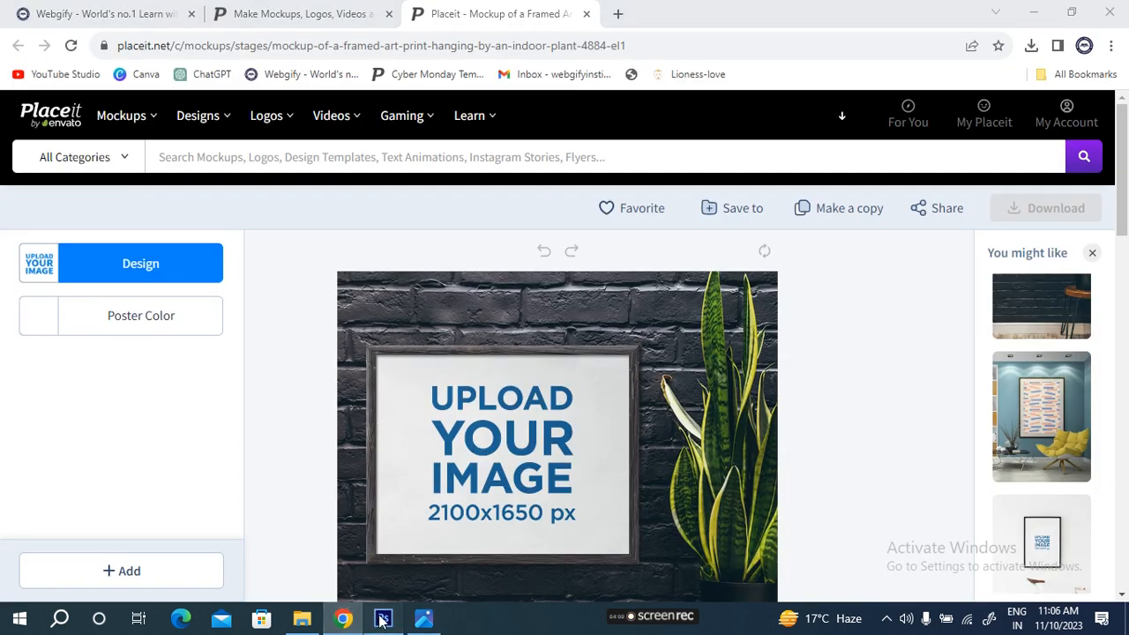
left_click(383, 619)
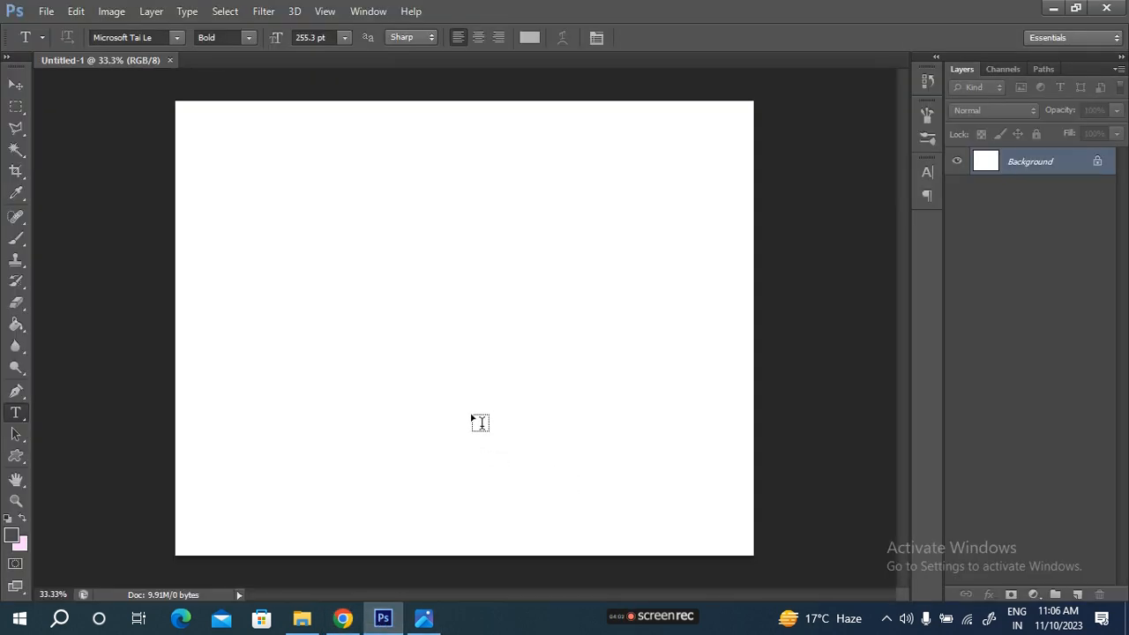
left_click(46, 12)
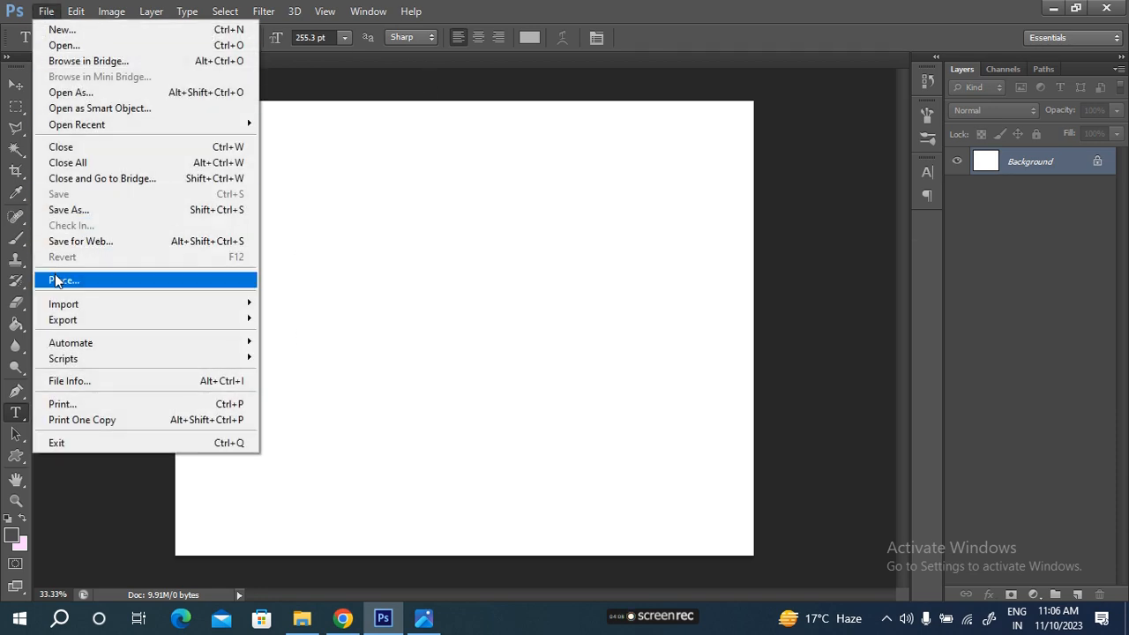
left_click(57, 281)
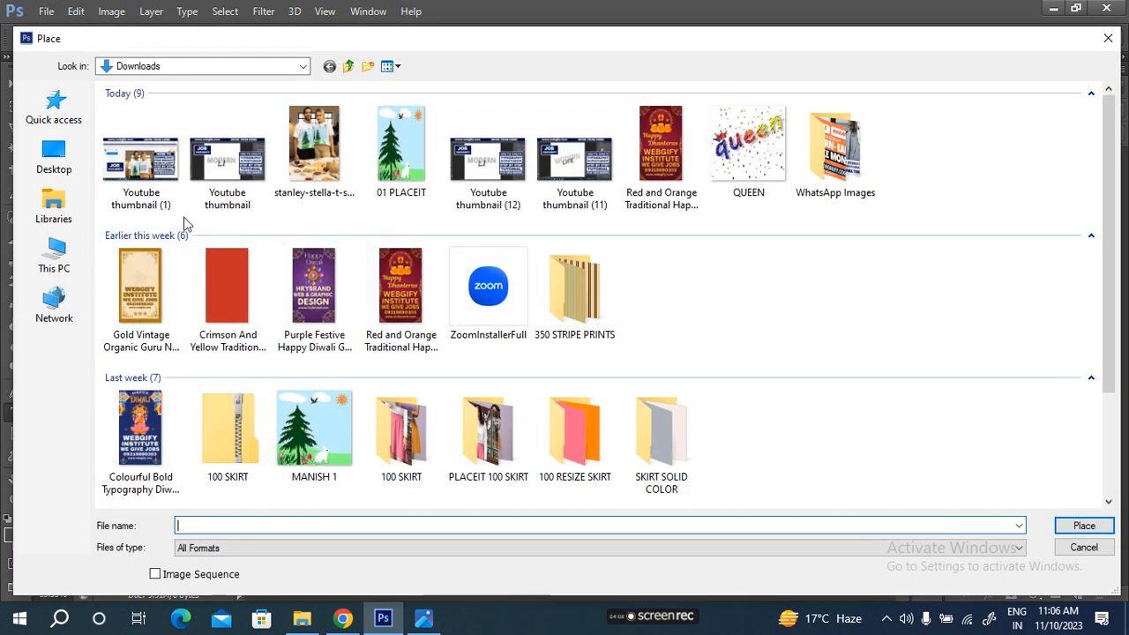
double_click(748, 157)
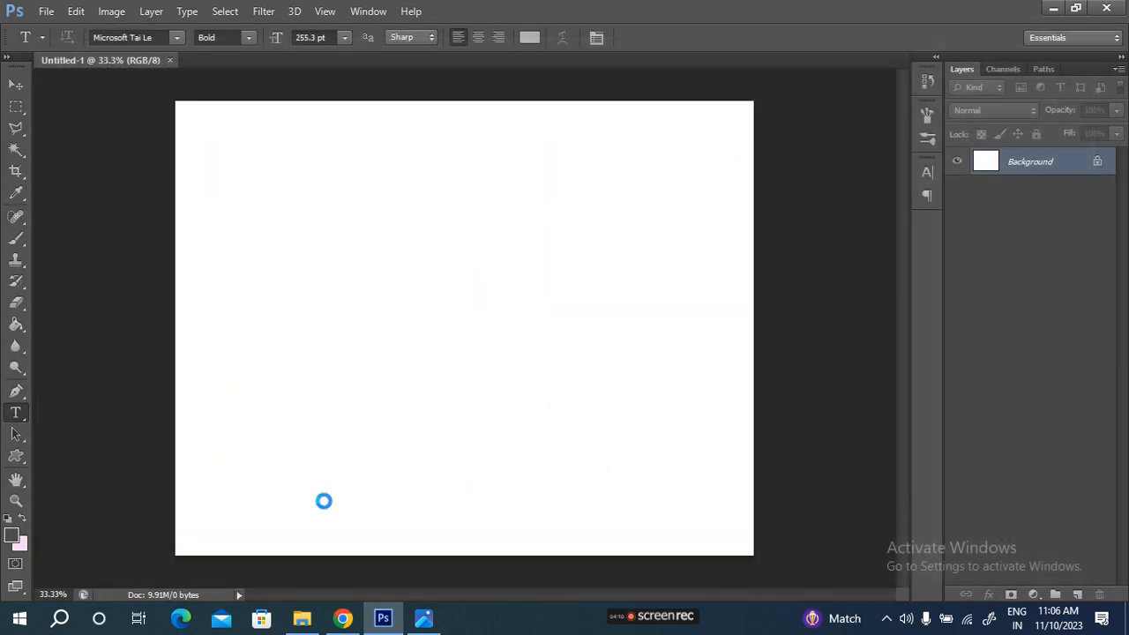
Step: Stretch the placed QUEEN image horizontally to 42.00% width so it fills the canvas, and apply the transformation
left_click(293, 38)
left_click_drag(233, 328, 176, 328)
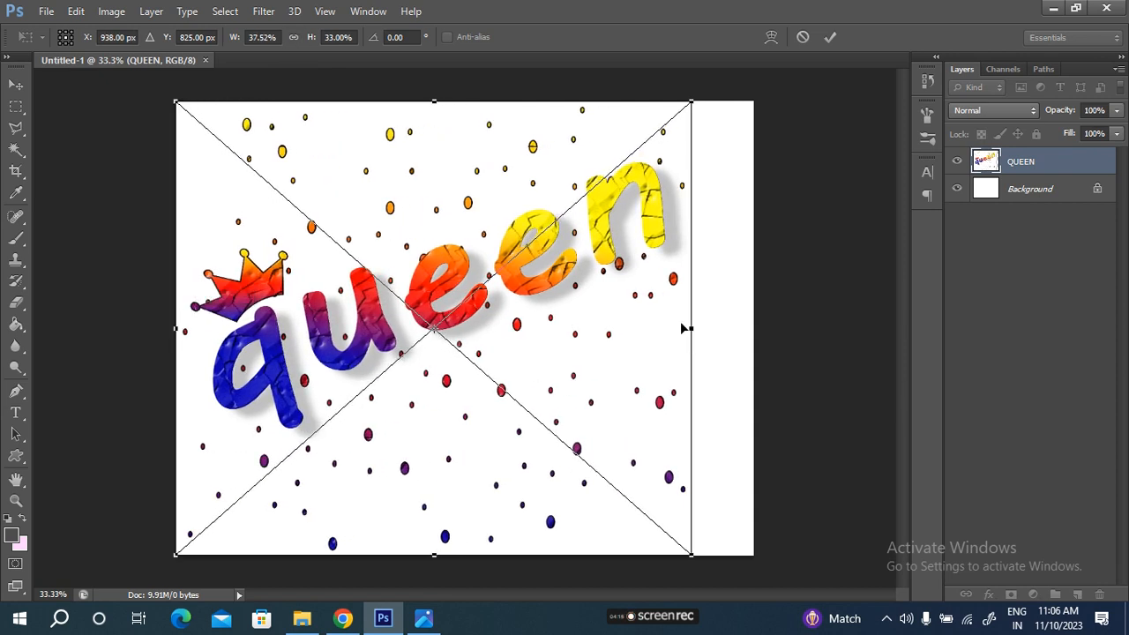
left_click_drag(692, 330, 751, 327)
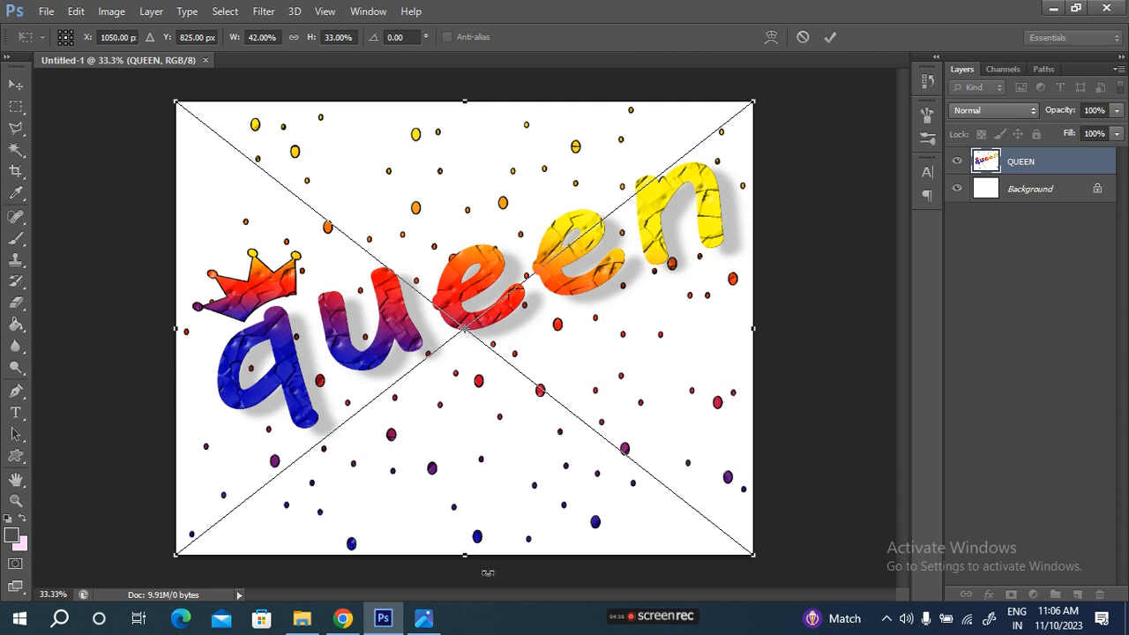
left_click(830, 37)
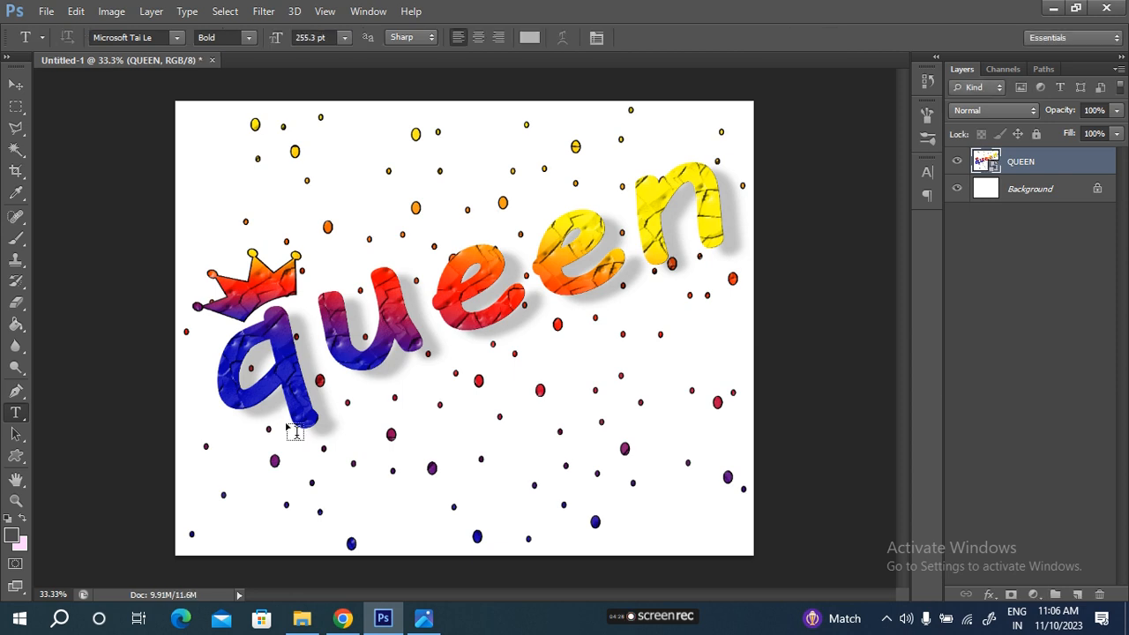
Step: Save the document in Photoshop format to Downloads with the file name 02 PLACEIT
key("ctrl+s")
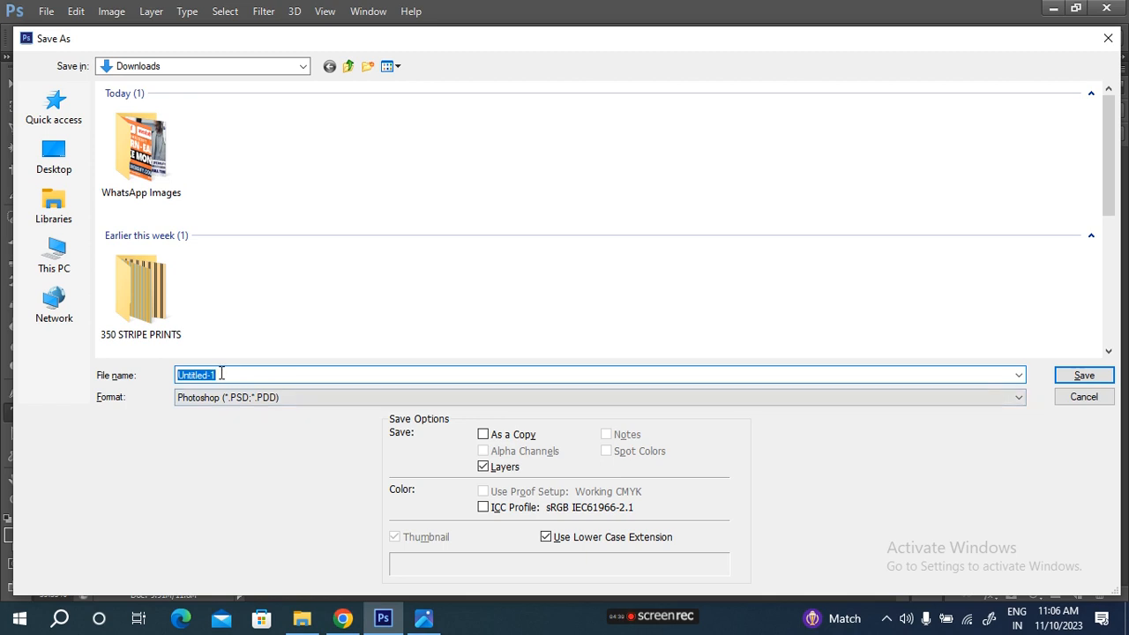
type("01 placeit")
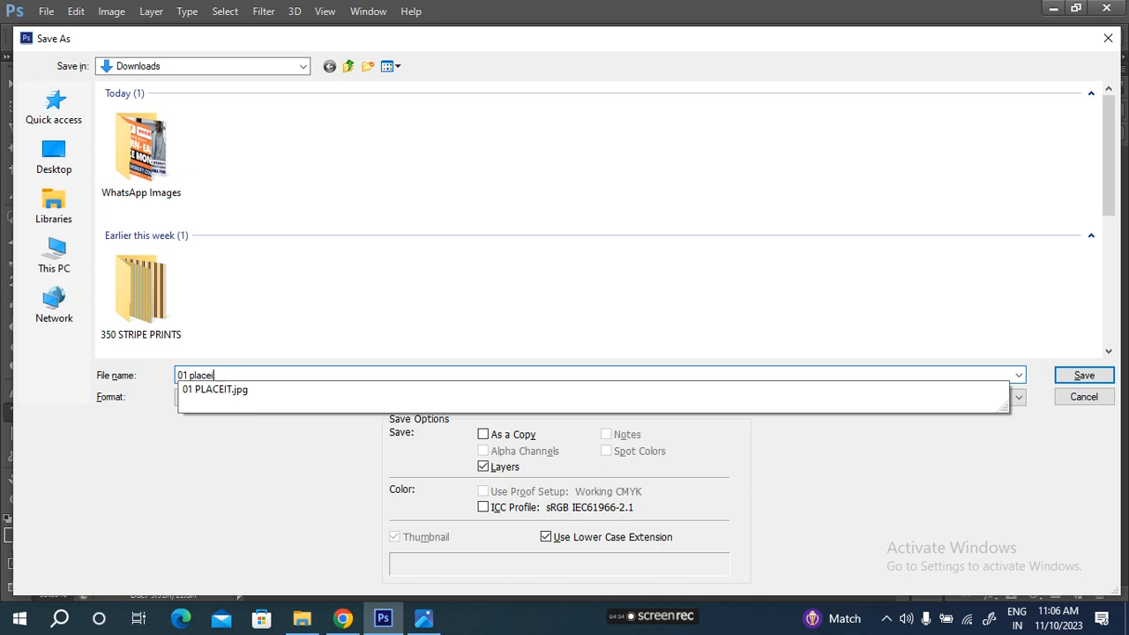
left_click(171, 453)
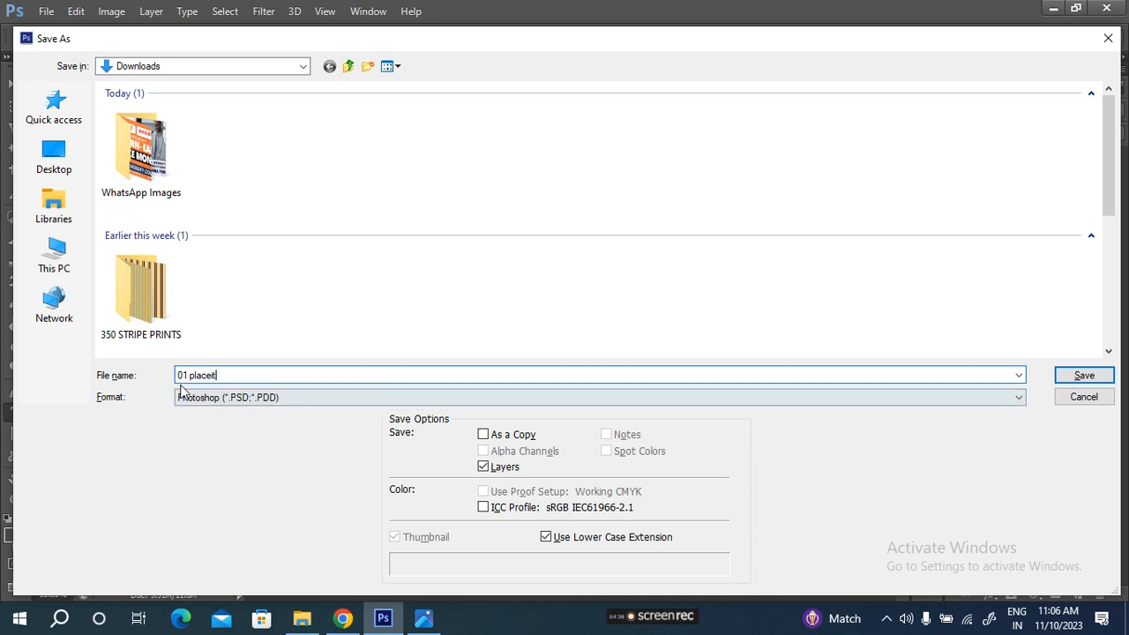
left_click_drag(237, 374, 176, 373)
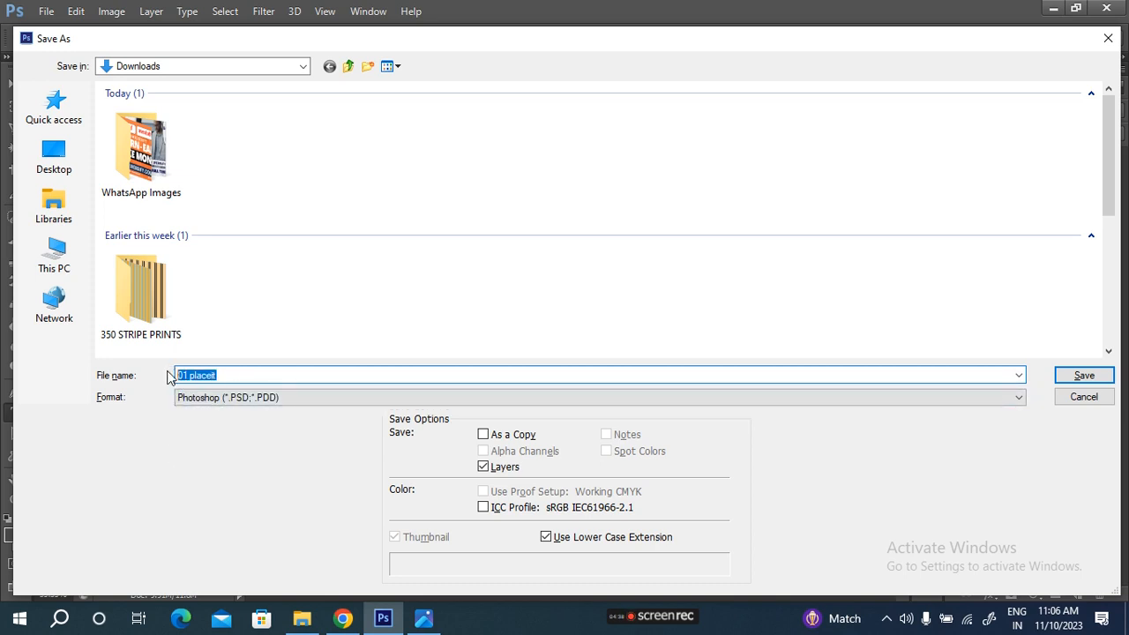
key("BackSpace")
type("02 PLACEIT")
left_click(1085, 376)
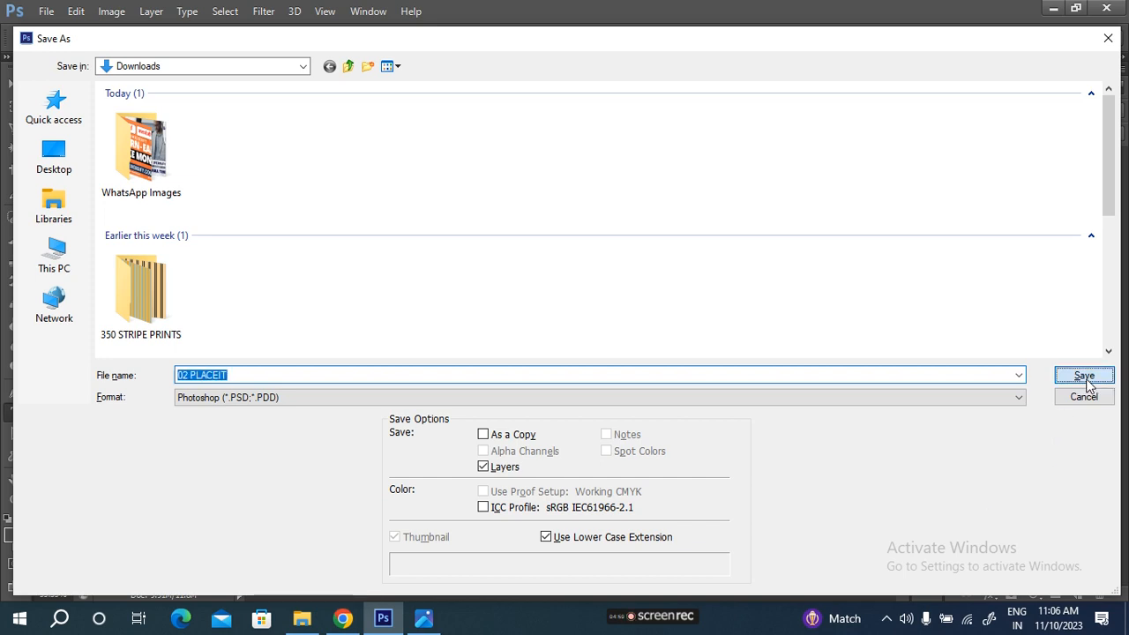
Step: Save the artwork as a JPEG named 02 PLACEIT in Downloads, accepting the High quality, Baseline ("Standard") options
left_click(749, 213)
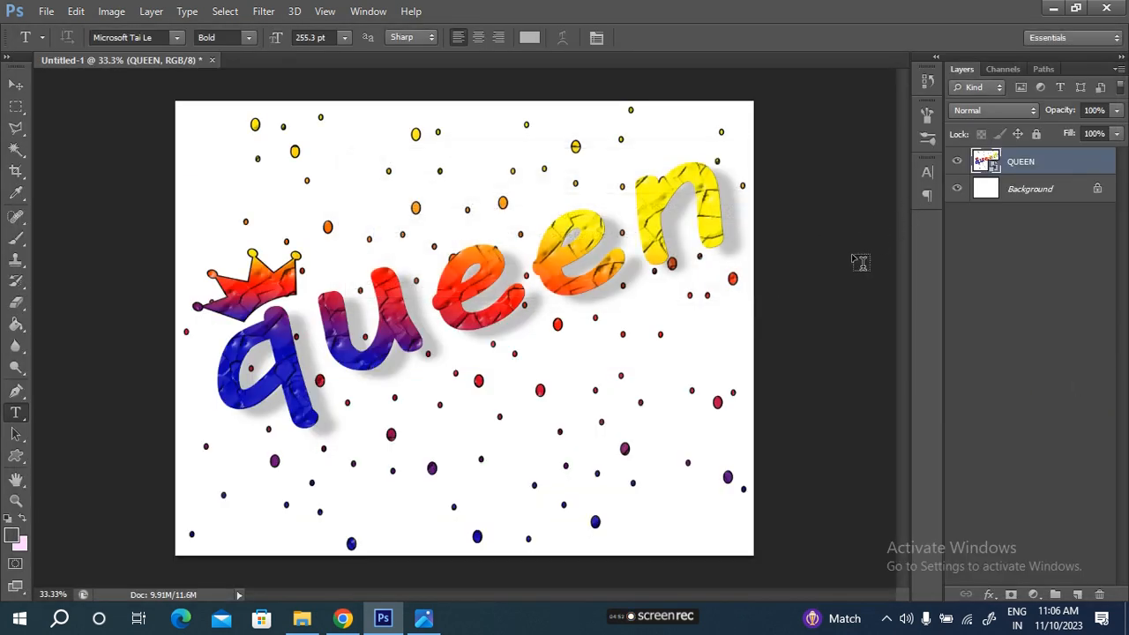
key("ctrl+shift+s")
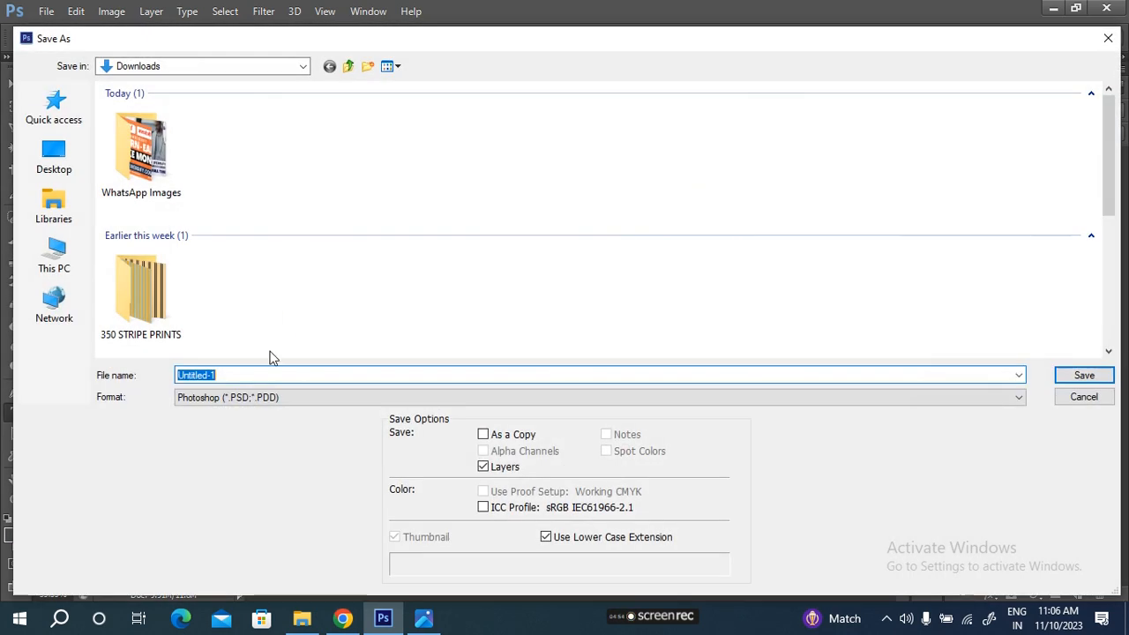
left_click(255, 397)
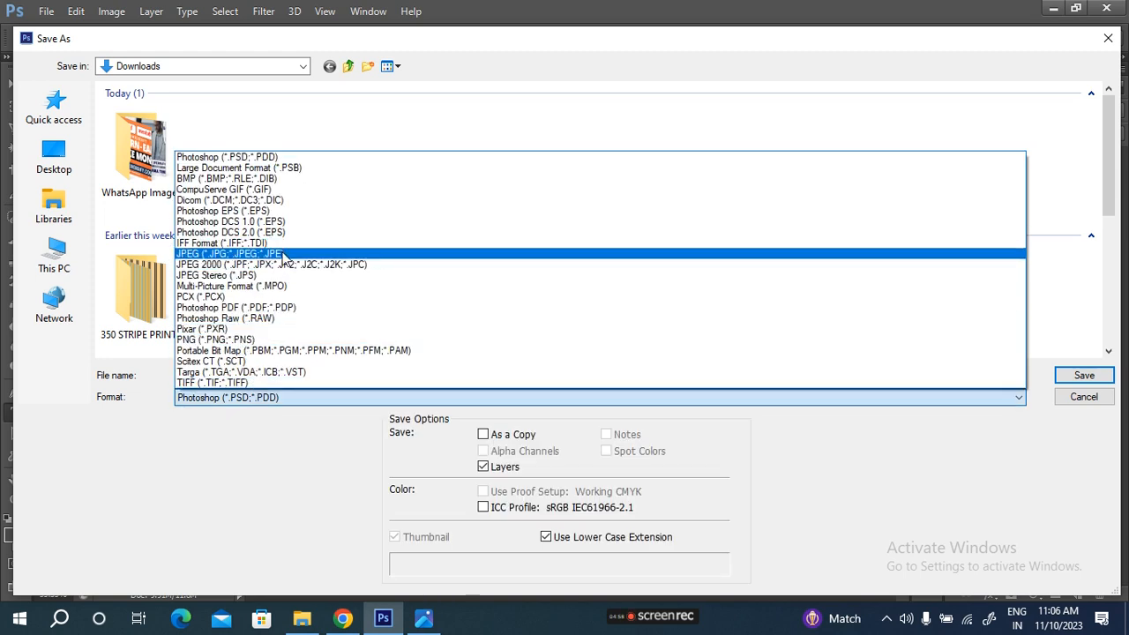
left_click(284, 254)
left_click(323, 187)
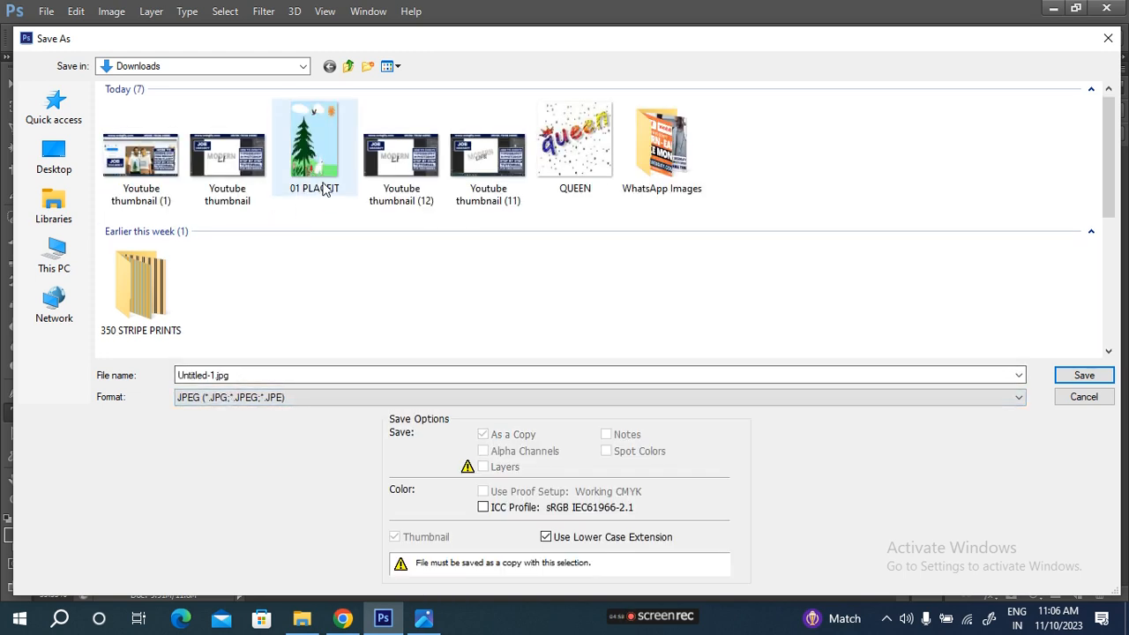
double_click(221, 374)
left_click(233, 374)
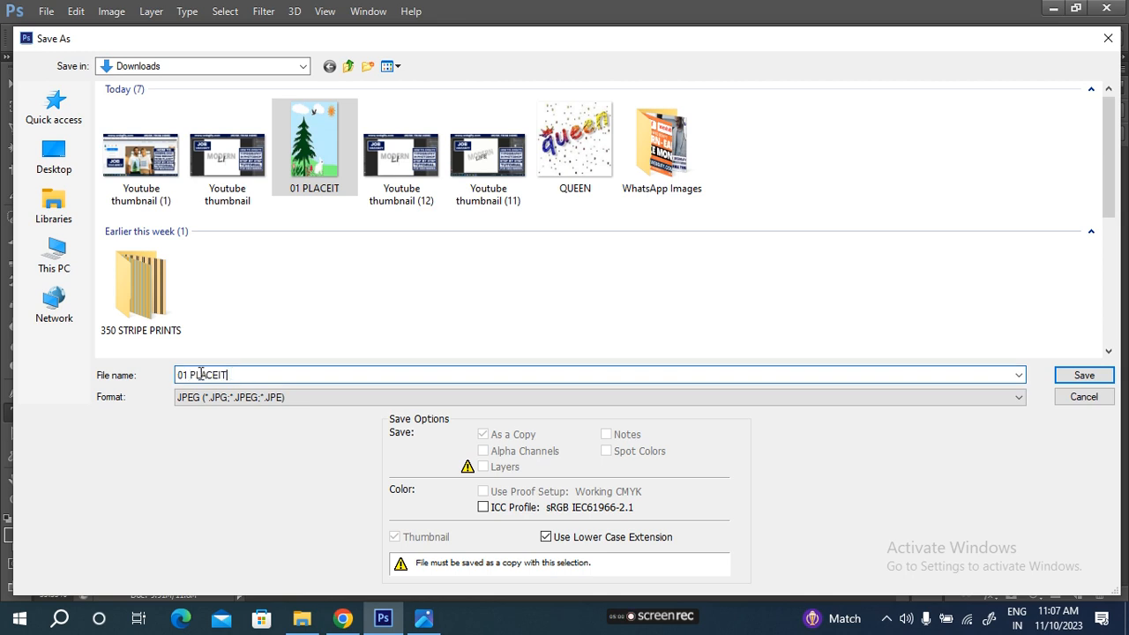
left_click(186, 374)
type("2")
key("Return")
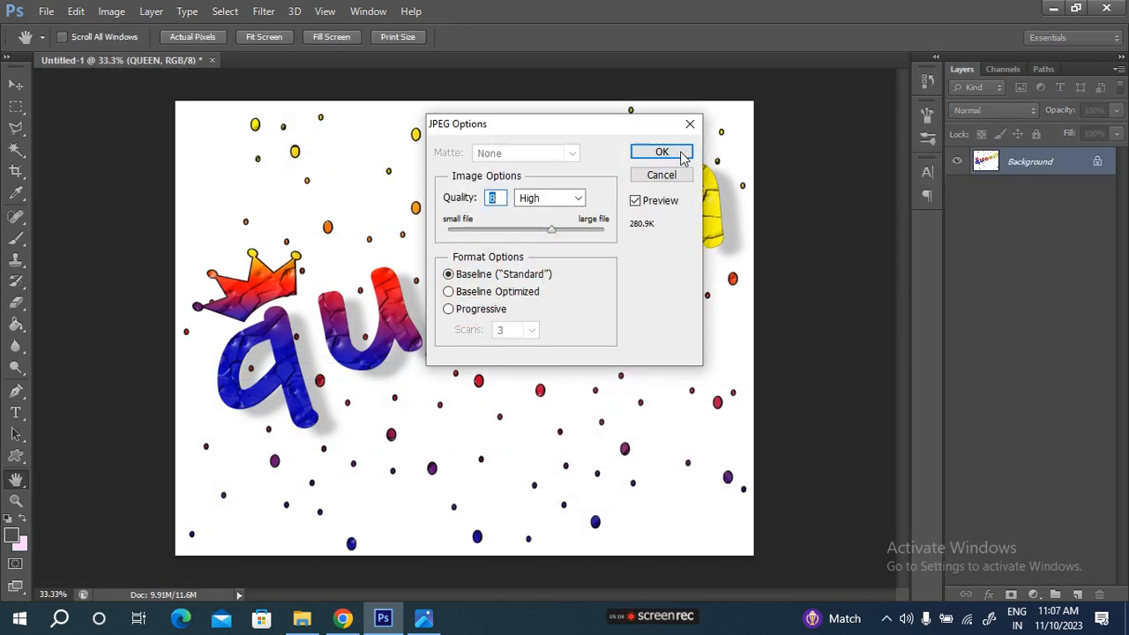
left_click(664, 153)
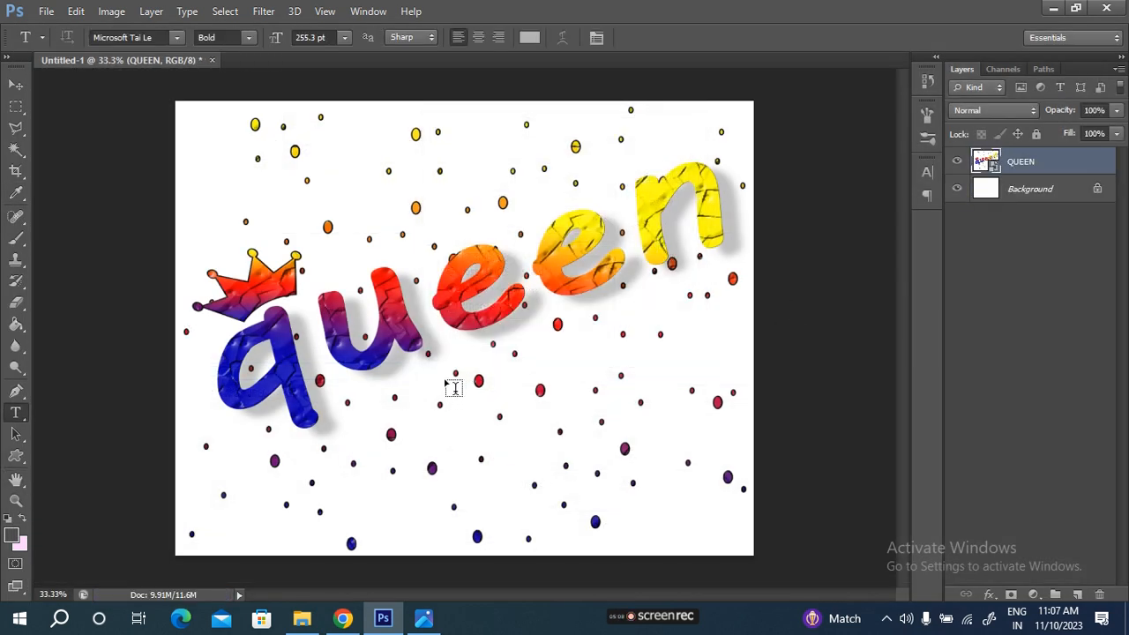
Step: Switch to the Placeit mockup in the browser and upload 02 PLACEIT from Downloads as the frame's design
left_click(344, 617)
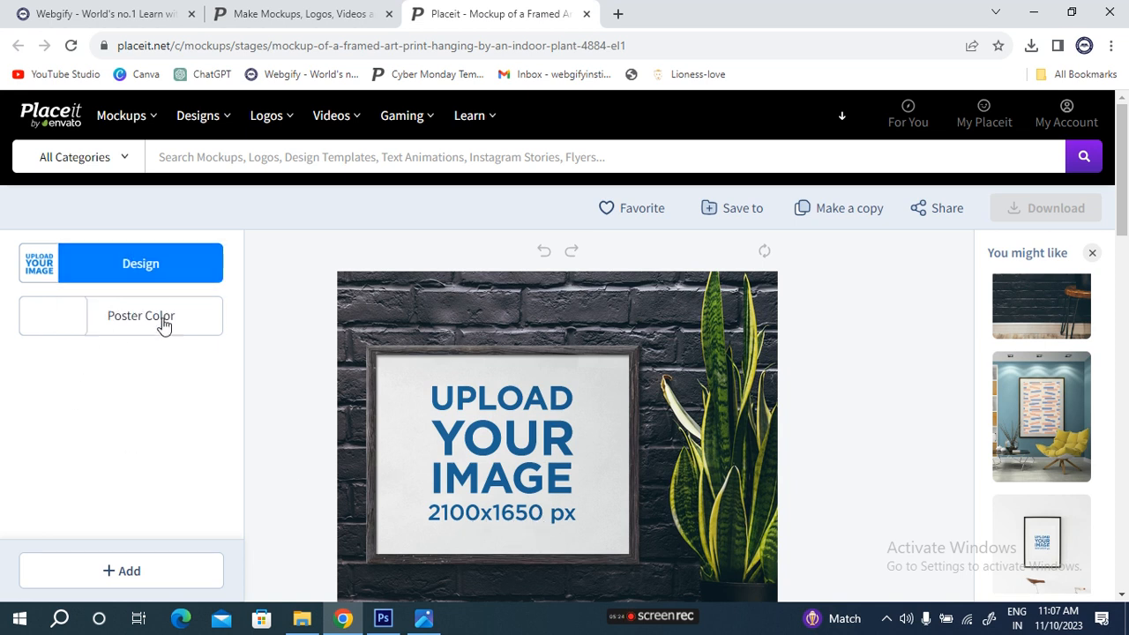
left_click(146, 268)
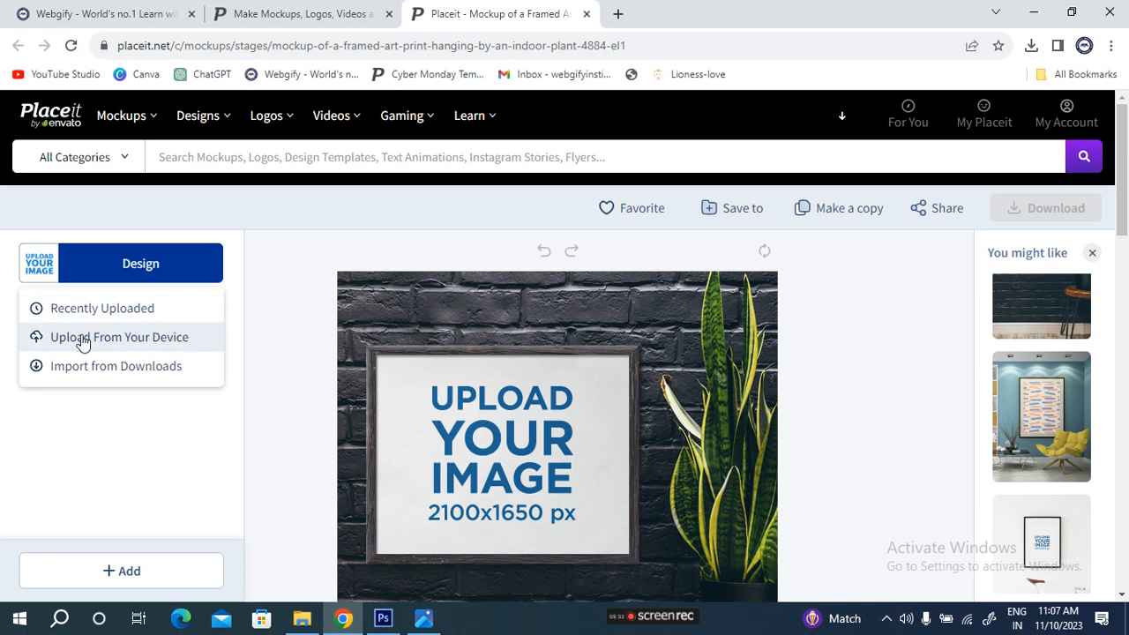
left_click(153, 338)
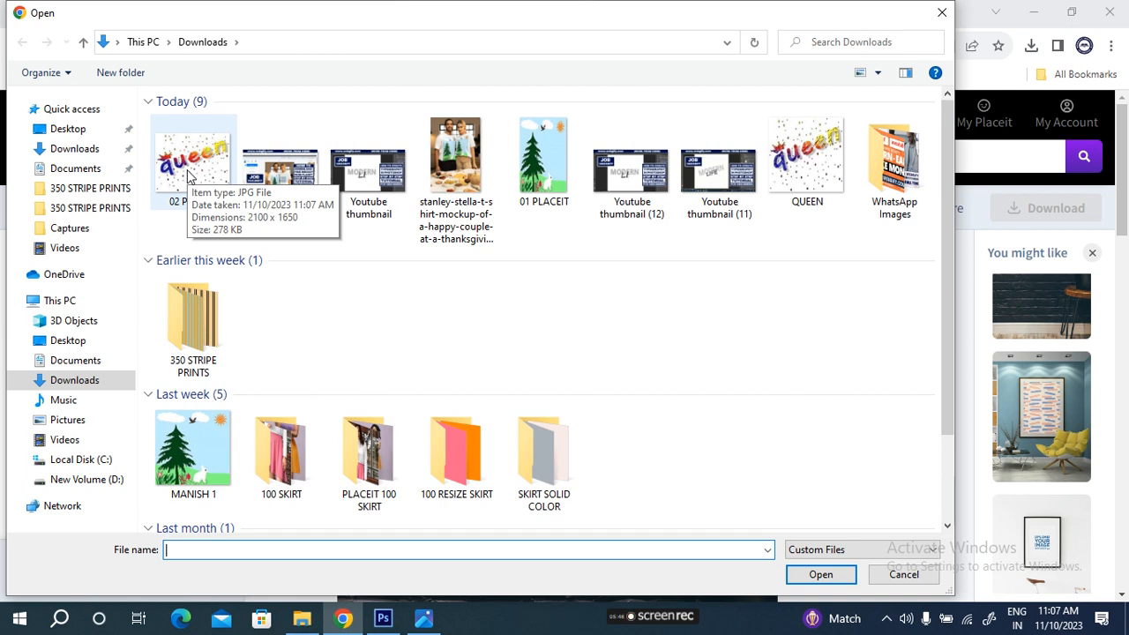
left_click(187, 174)
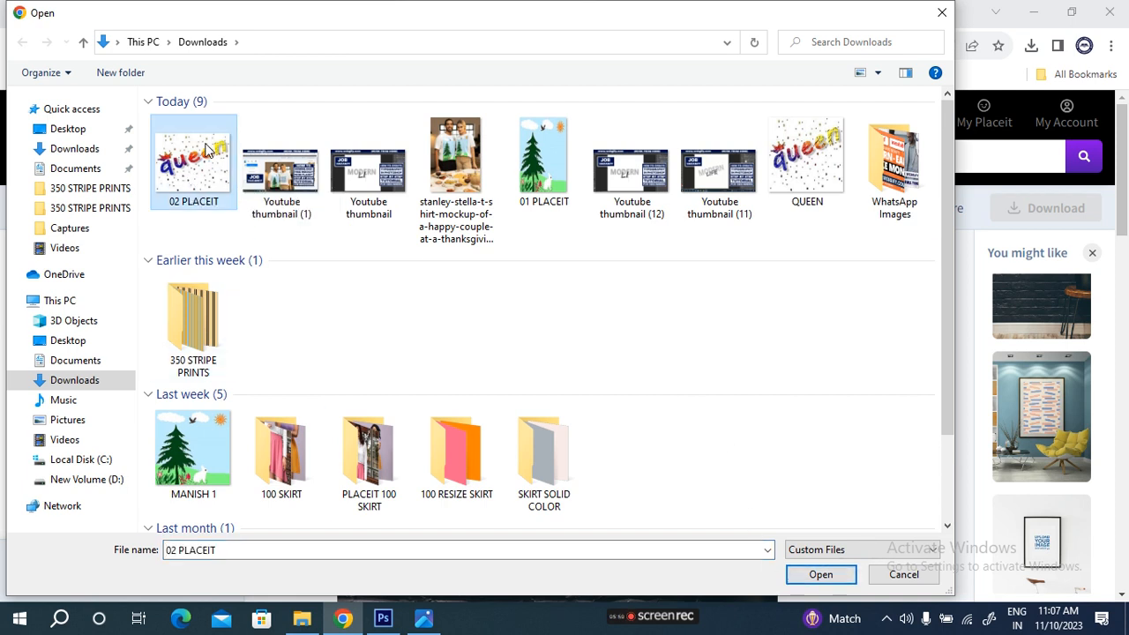
left_click(829, 574)
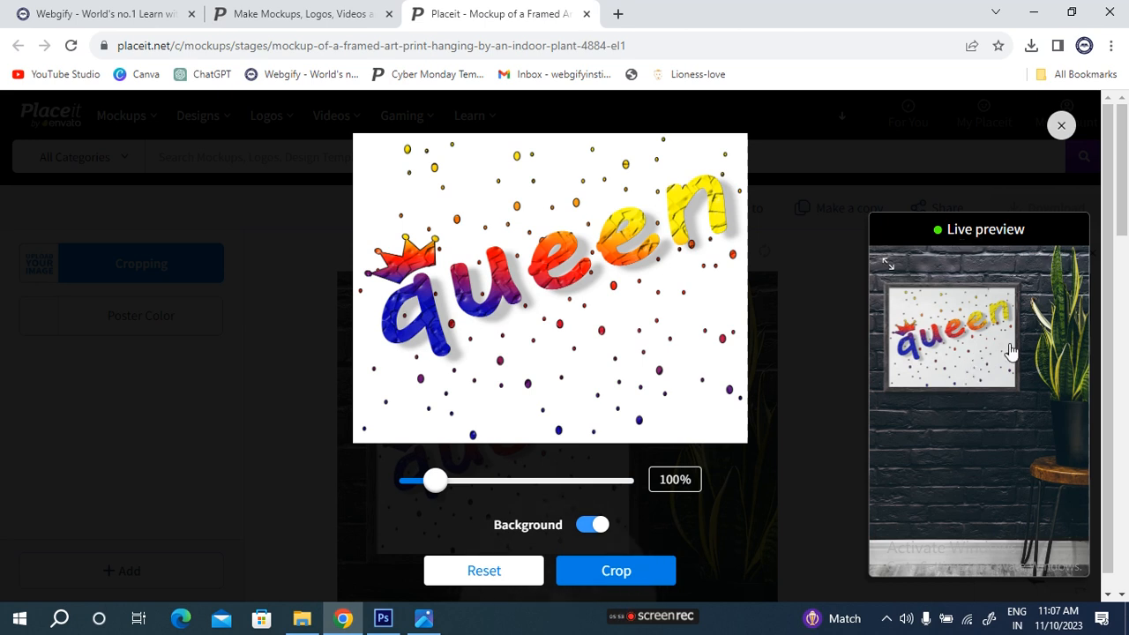
Step: Try the artwork at 98% scale, shift it slightly within the crop area, and set the scale back to 100%
mouse_move(435, 479)
left_mouse_down()
mouse_move(394, 478)
mouse_move(434, 478)
left_mouse_up()
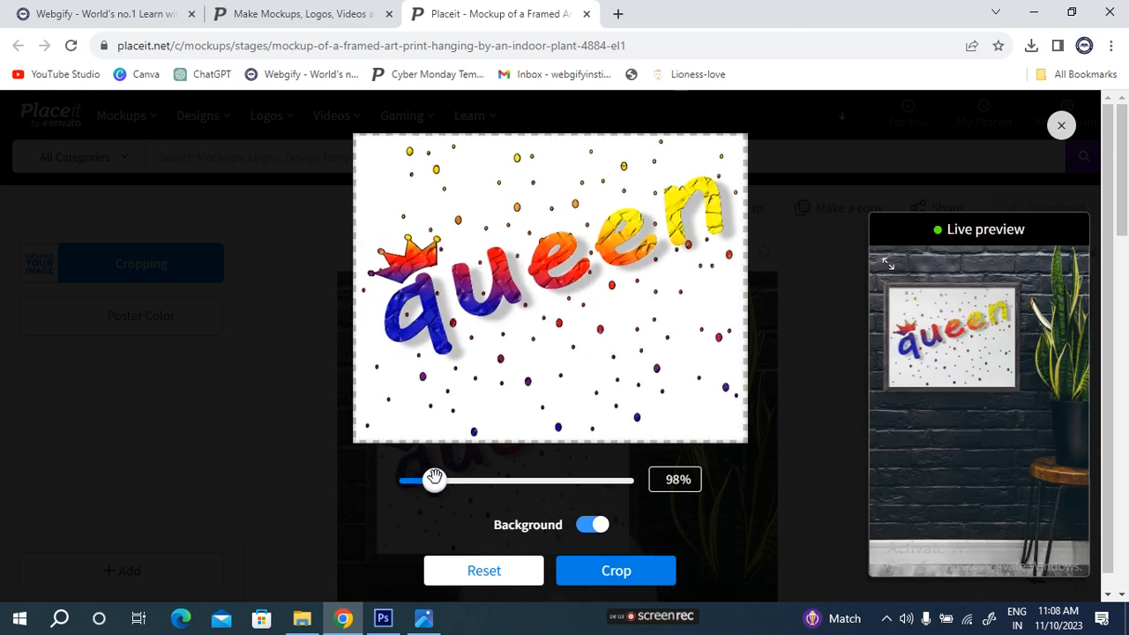
left_click_drag(543, 303, 519, 333)
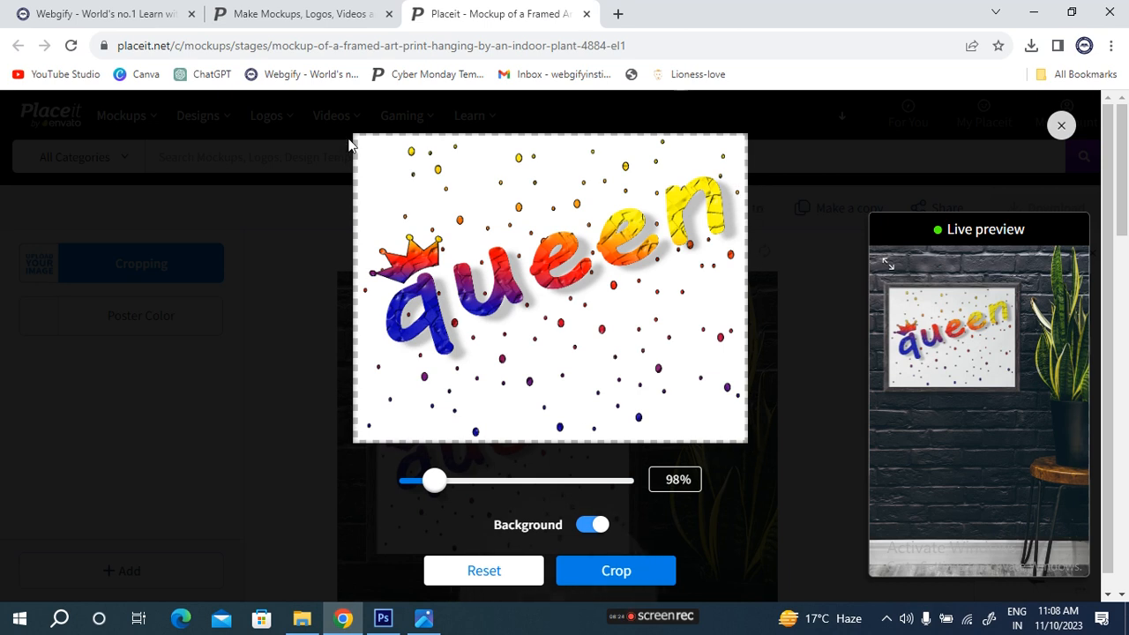
left_click_drag(430, 479, 435, 480)
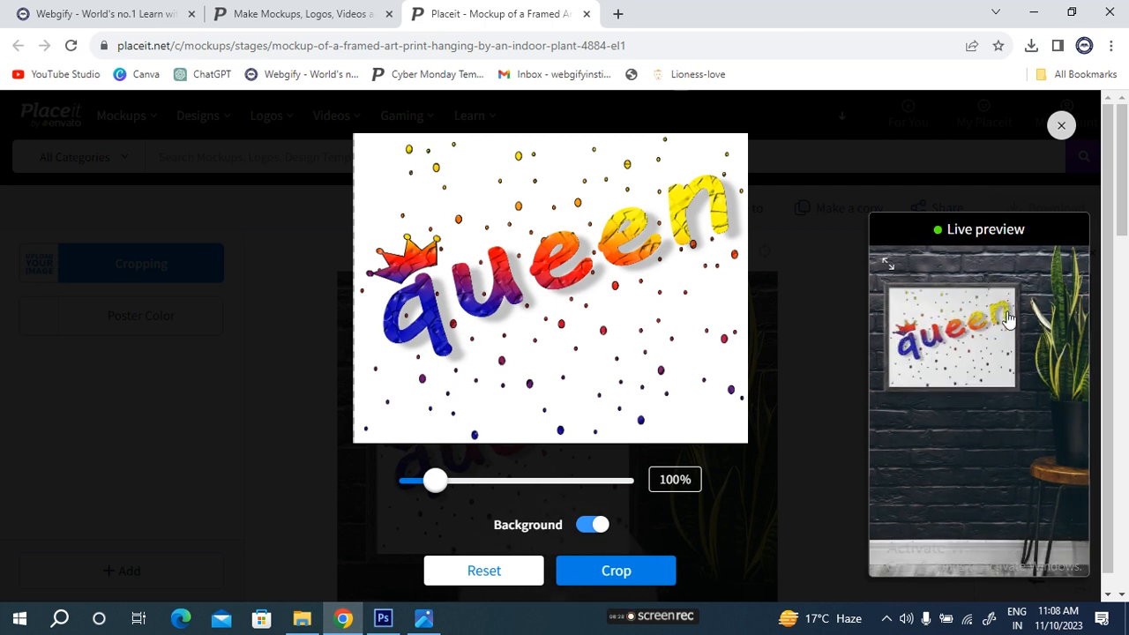
Step: Check the artwork in the enlarged live preview, then apply the crop to the framed print mockup
left_click(933, 346)
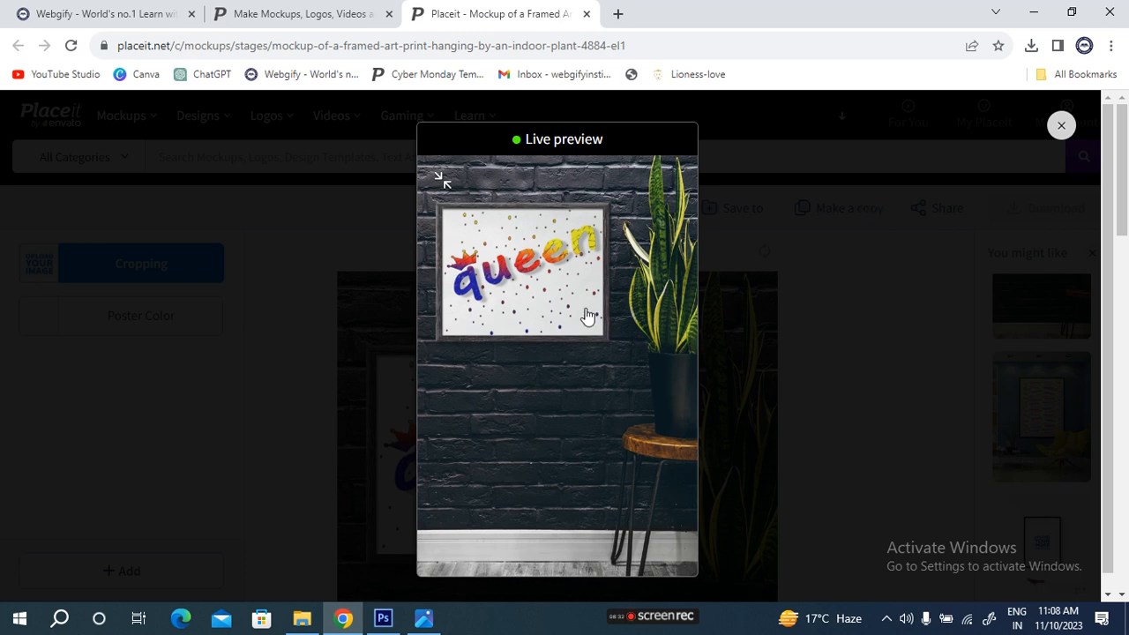
left_click(564, 325)
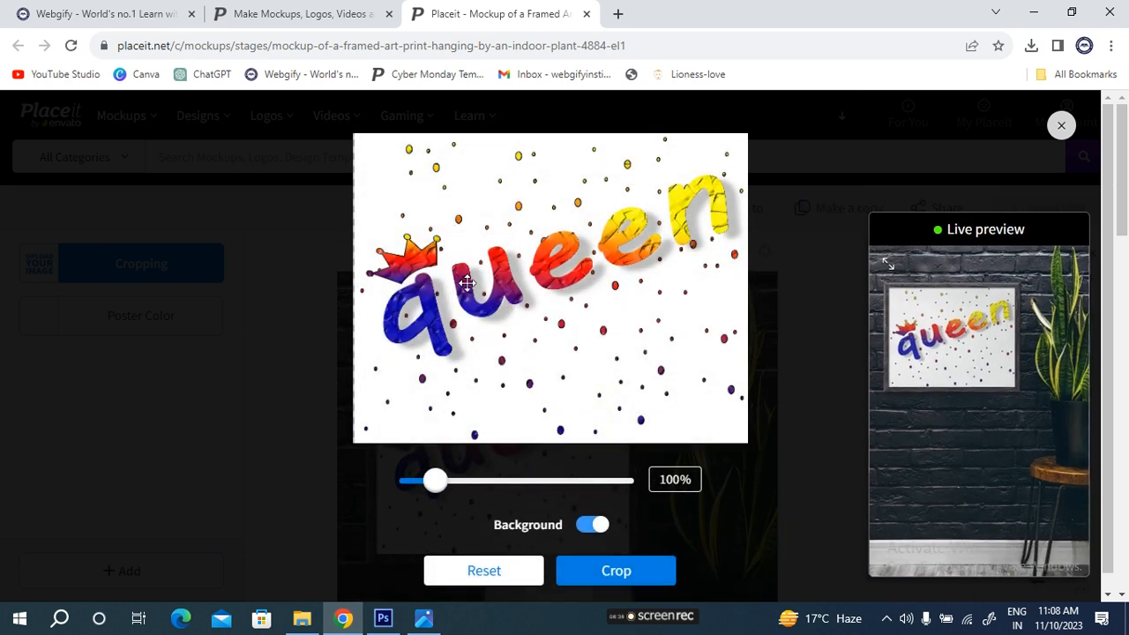
left_click(615, 578)
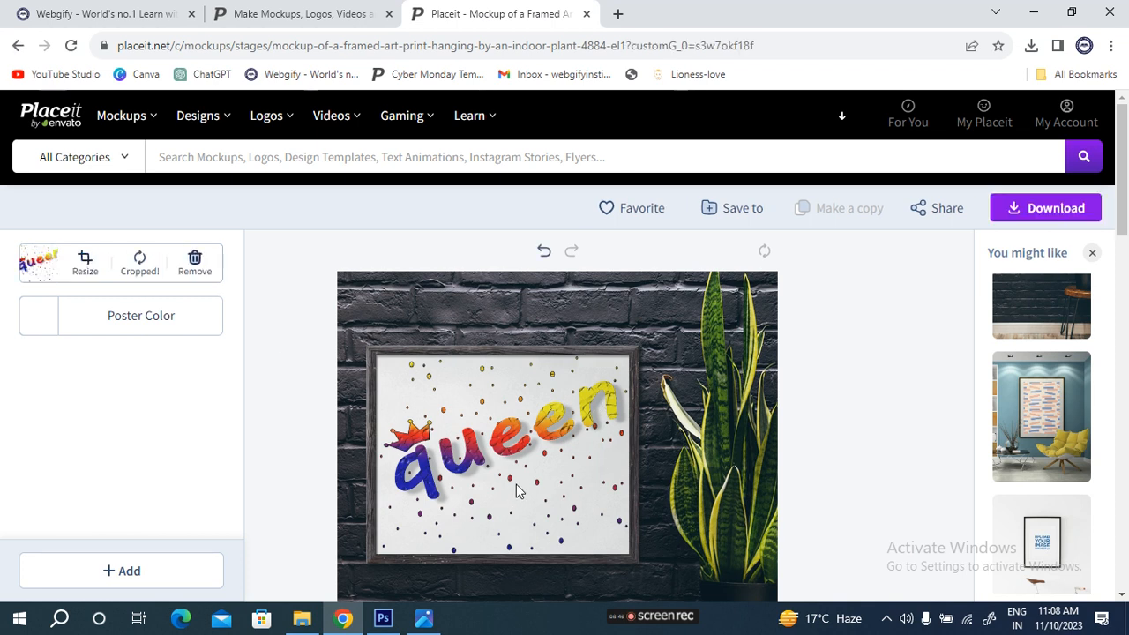
scroll(458, 463, "down", 2)
scroll(453, 465, "up", 2)
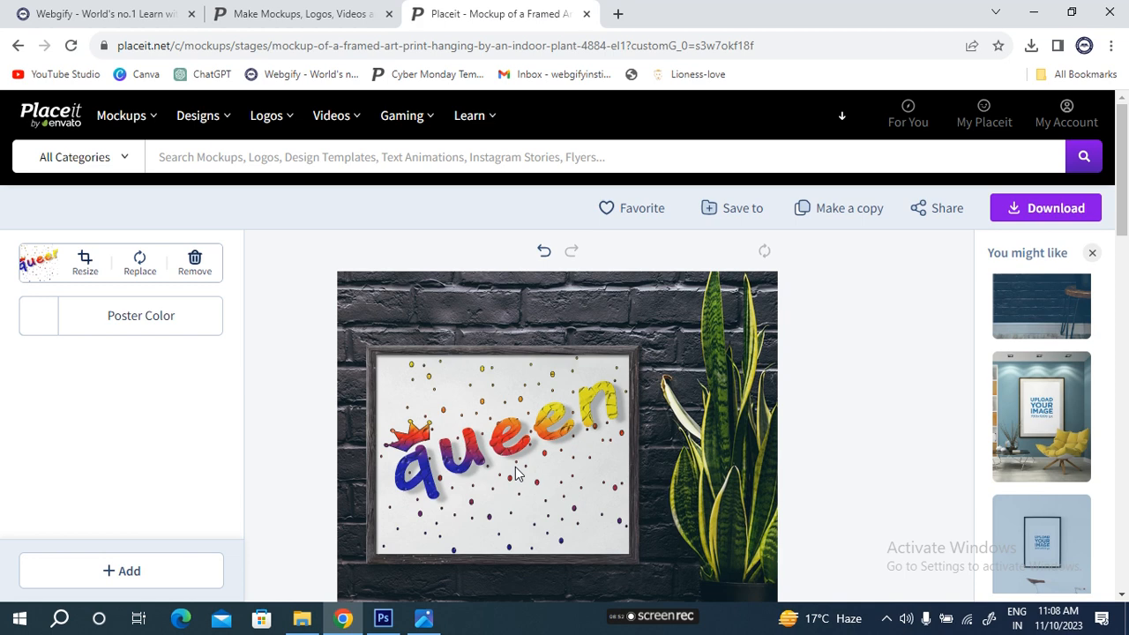
Step: Reopen the artwork's resize settings and reapply the crop at 100%, then open the image replacement dialog and close it without choosing a file
left_click(88, 265)
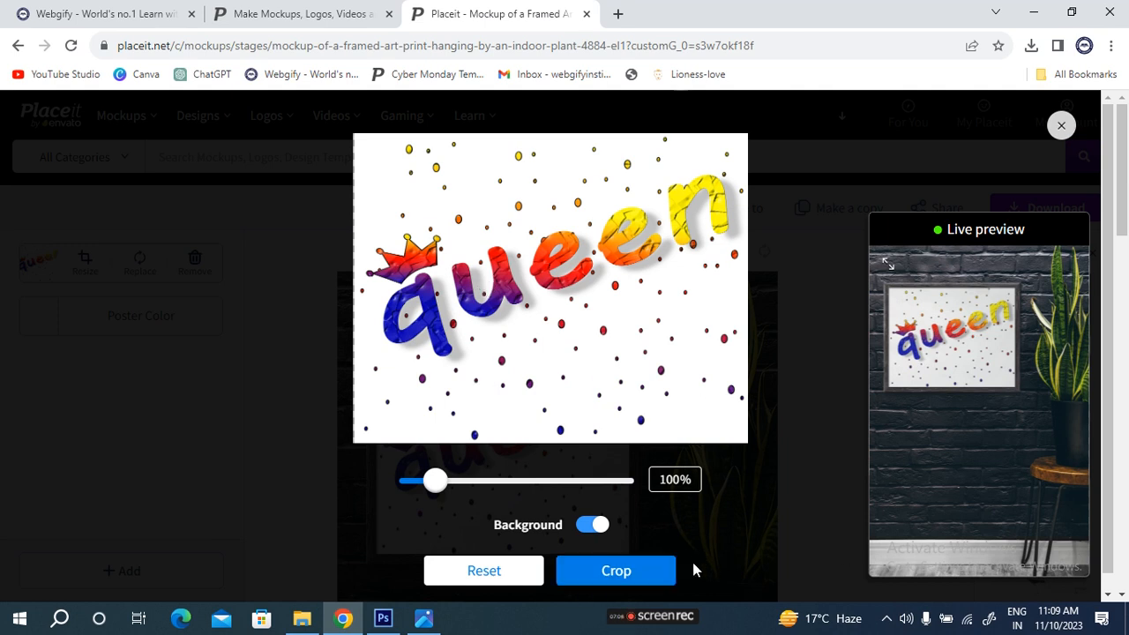
left_click(641, 571)
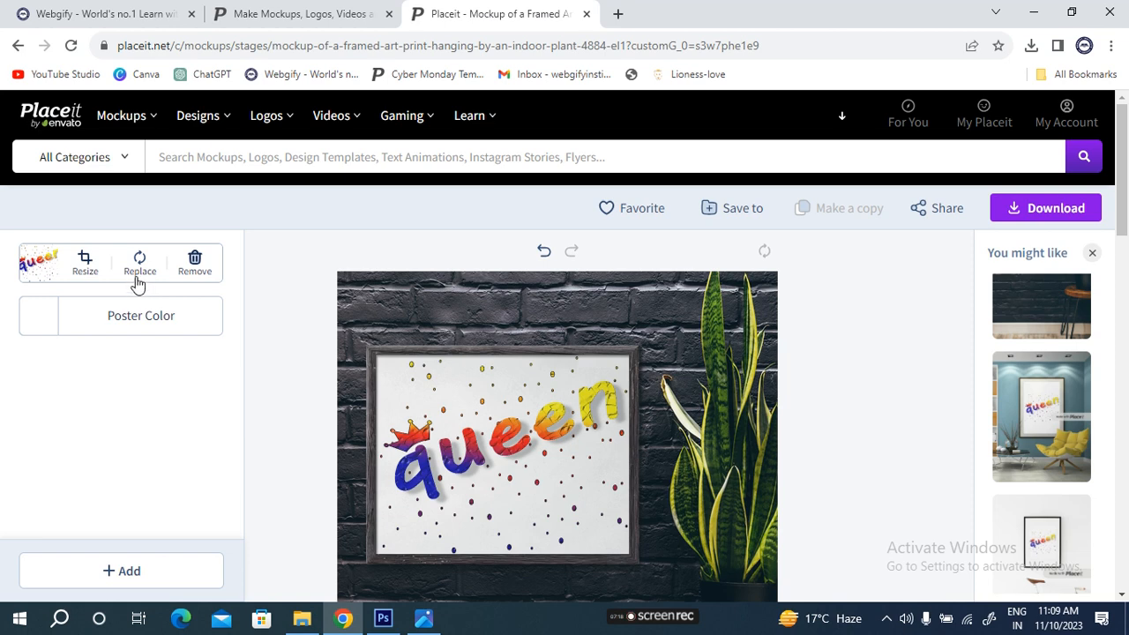
left_click(138, 267)
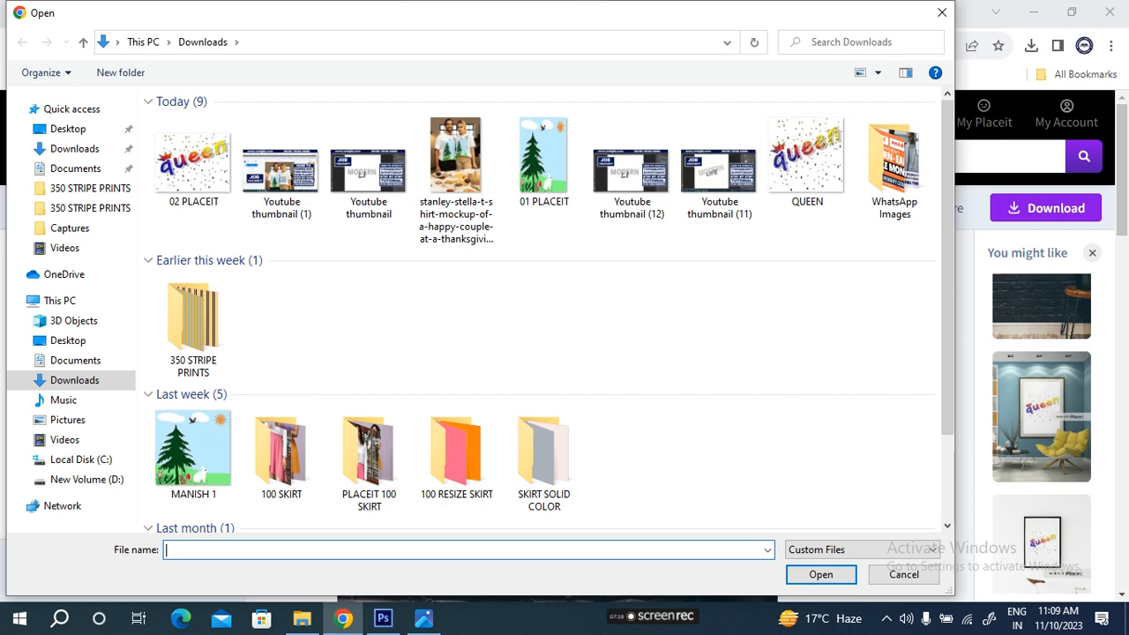
left_click(942, 13)
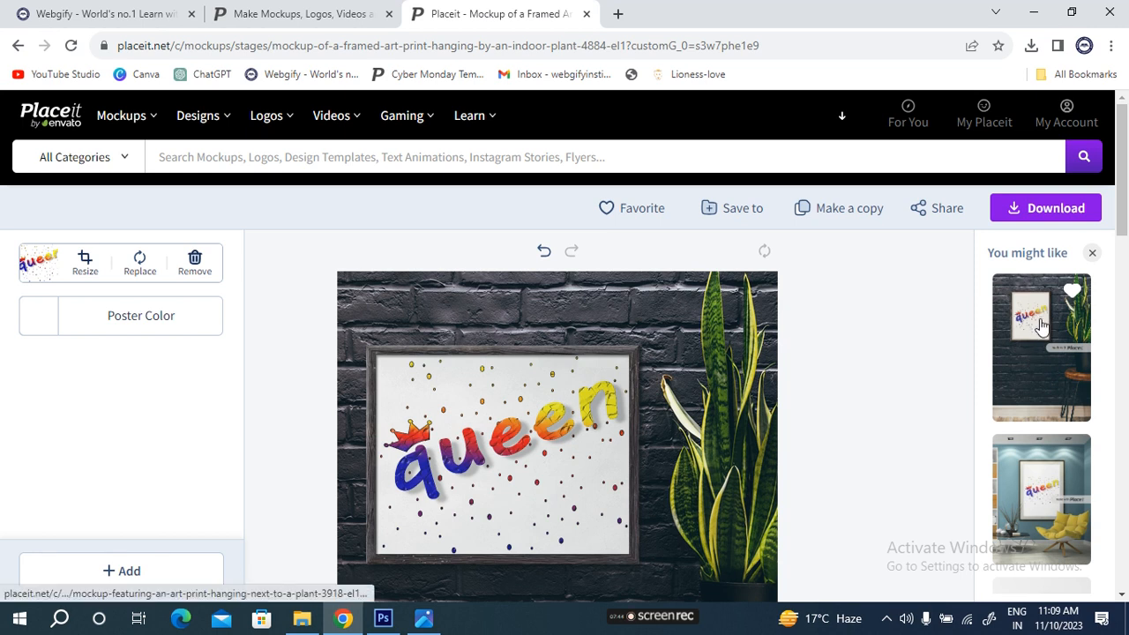
Step: Browse the suggested mockups showing the artwork, then download the finished framed art print mockup
scroll(1043, 334, "down", 2)
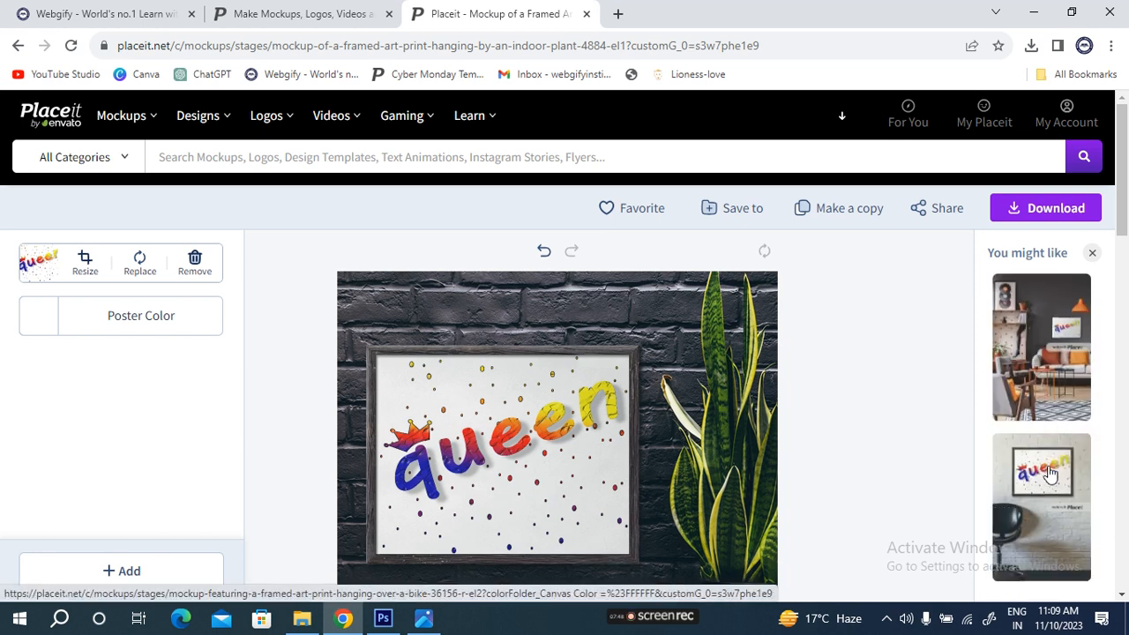
scroll(1050, 474, "up", 1)
scroll(1042, 518, "down", 3)
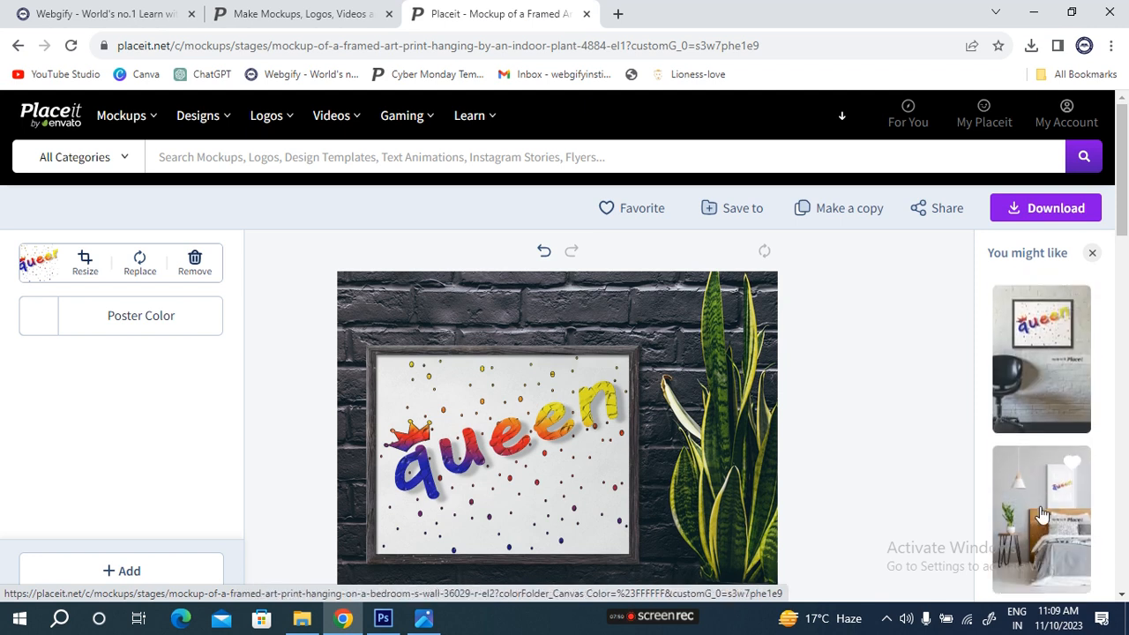
scroll(1042, 512, "up", 7)
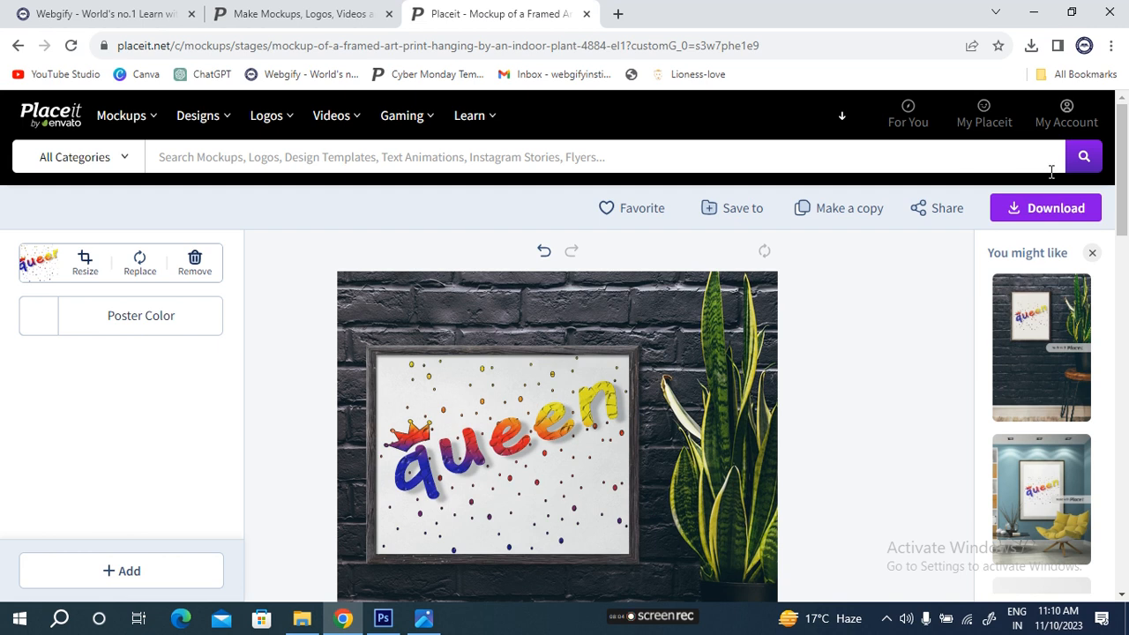
left_click(1033, 207)
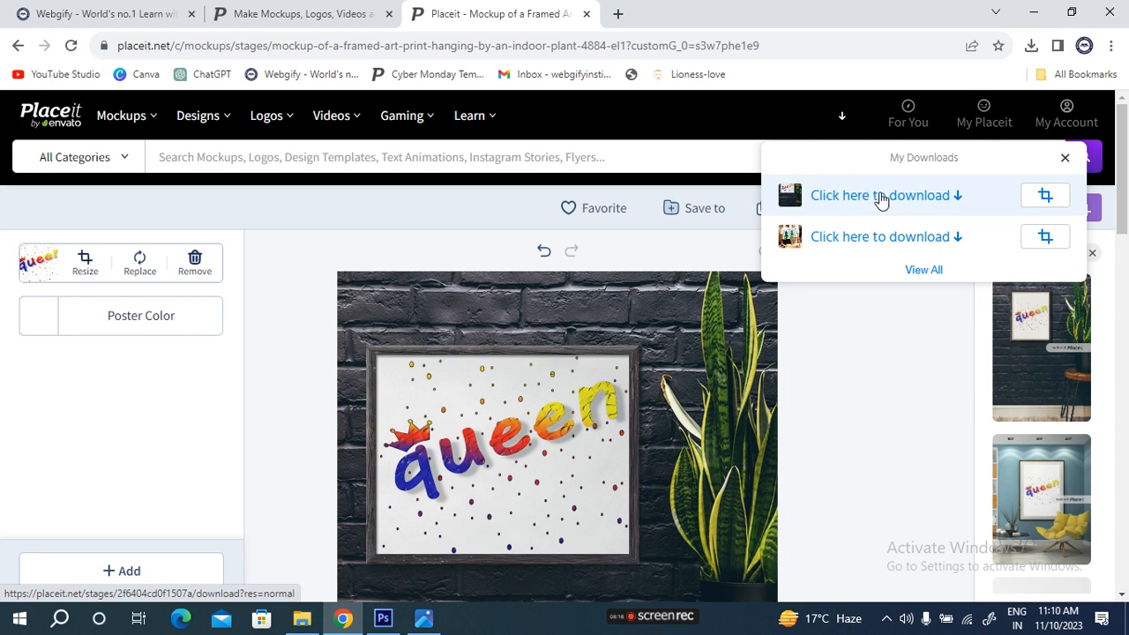
left_click(879, 197)
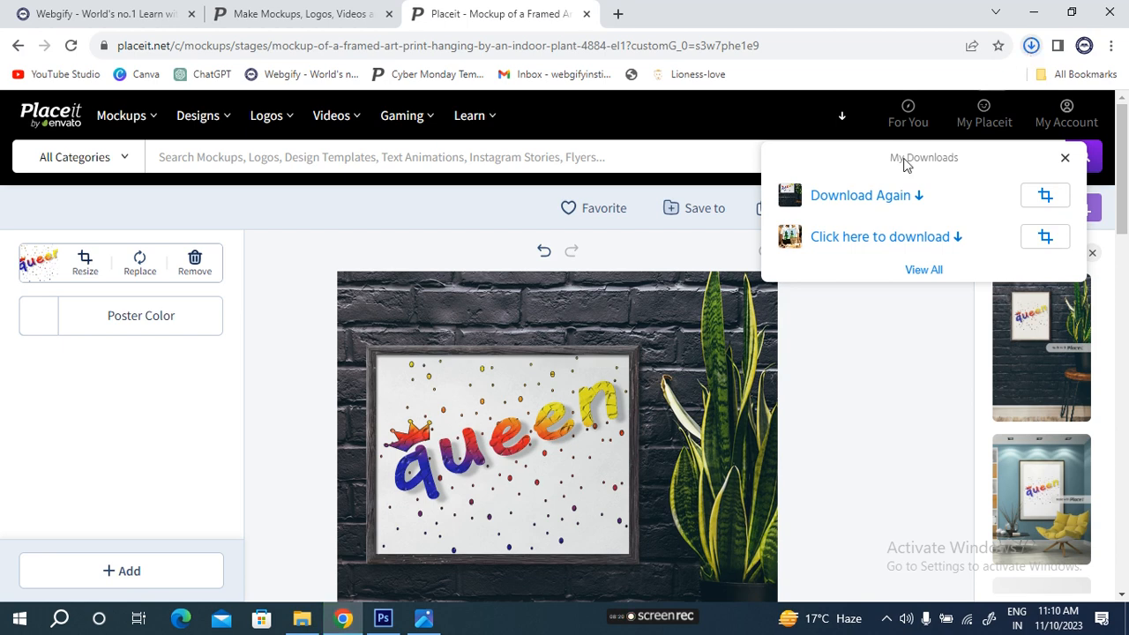
left_click(714, 255)
Step: Open the downloaded framed print mockup from the Downloads folder in File Explorer and inspect it maximized and zoomed in
left_click(302, 619)
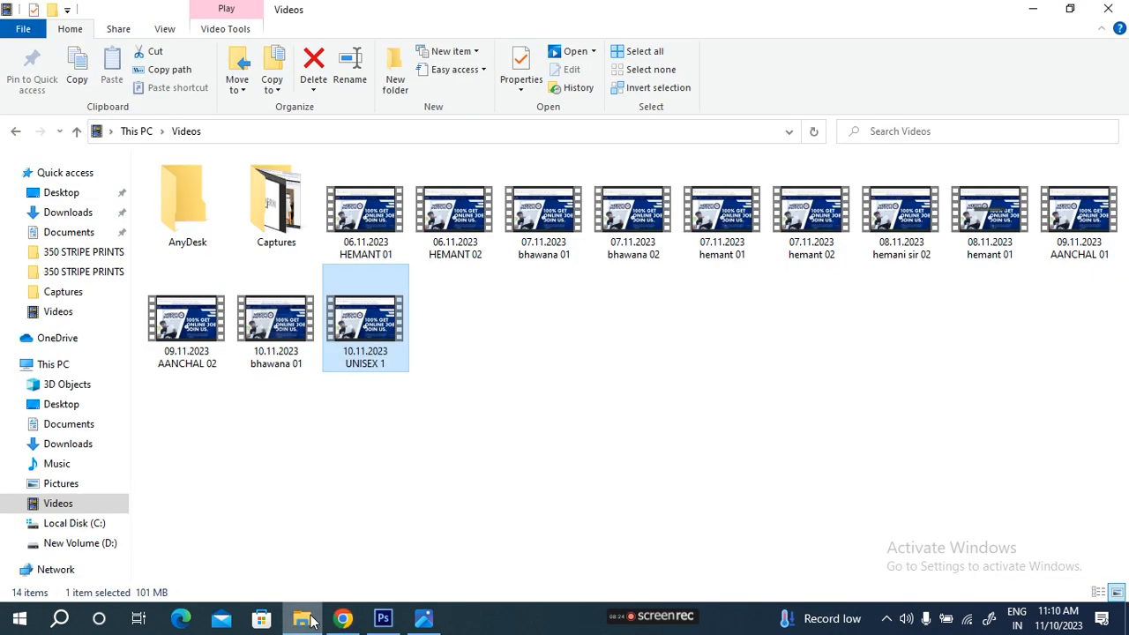
left_click(92, 442)
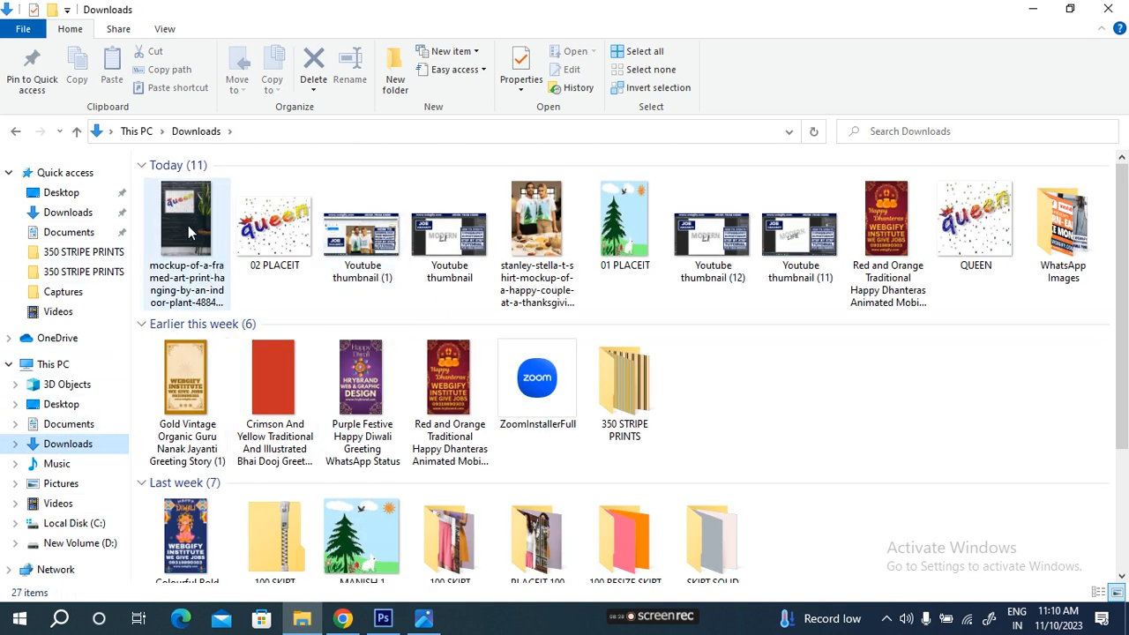
double_click(188, 224)
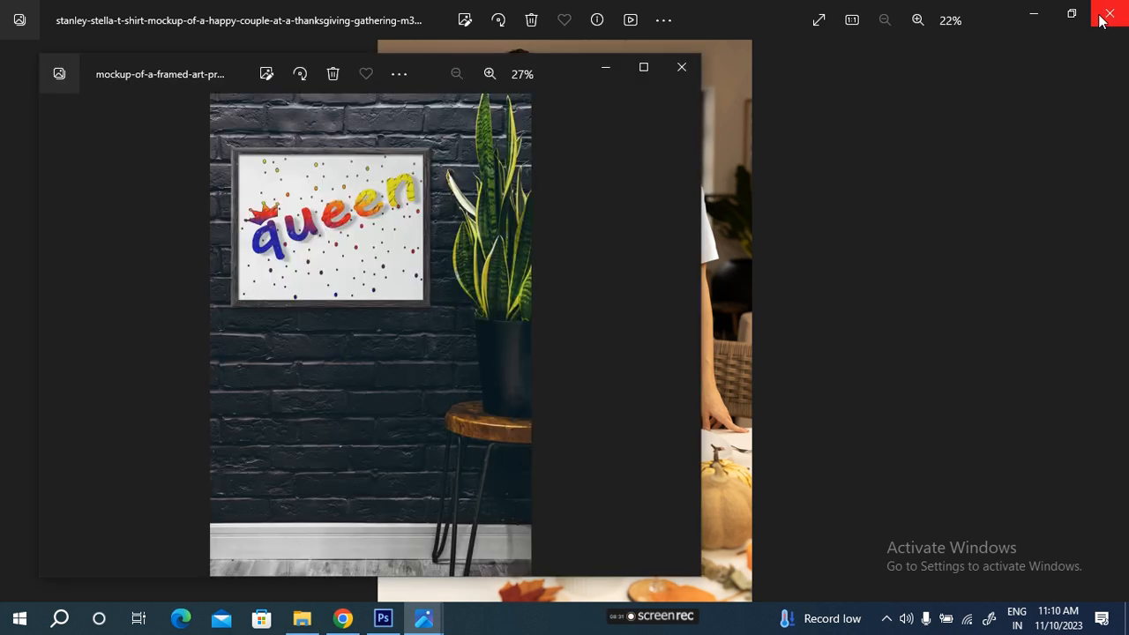
left_click(1110, 12)
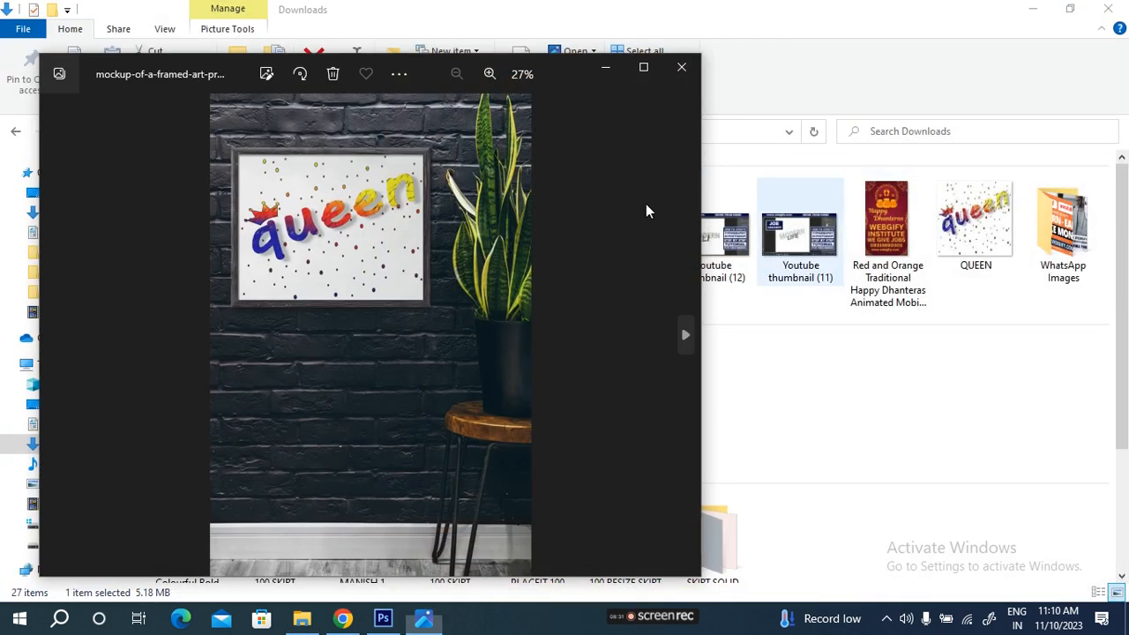
left_click(643, 68)
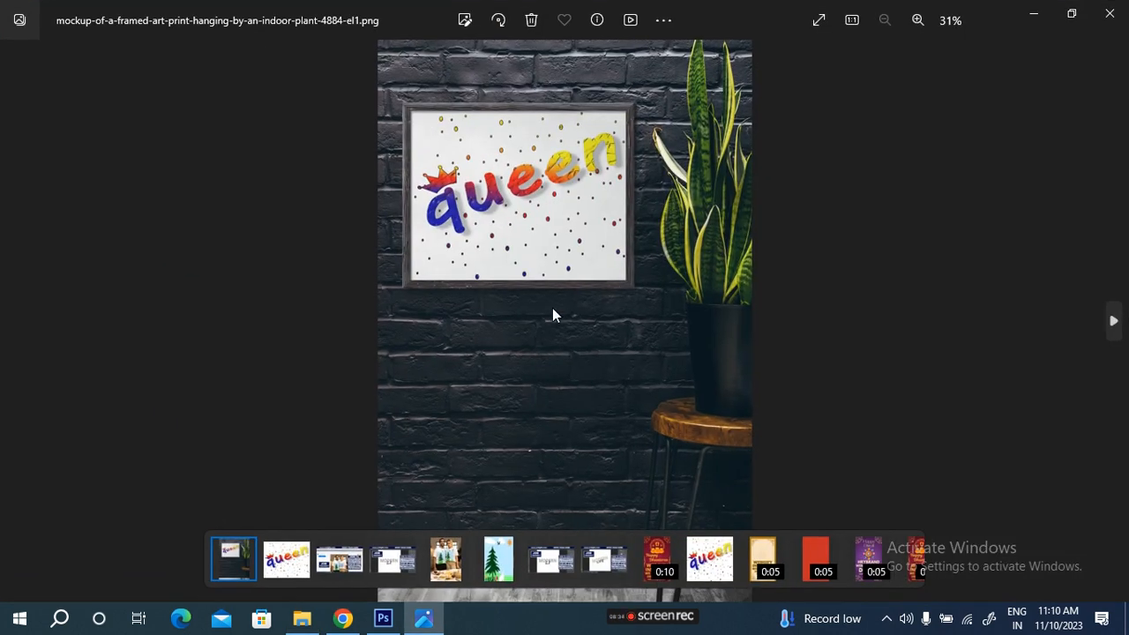
scroll(582, 303, "up", 5)
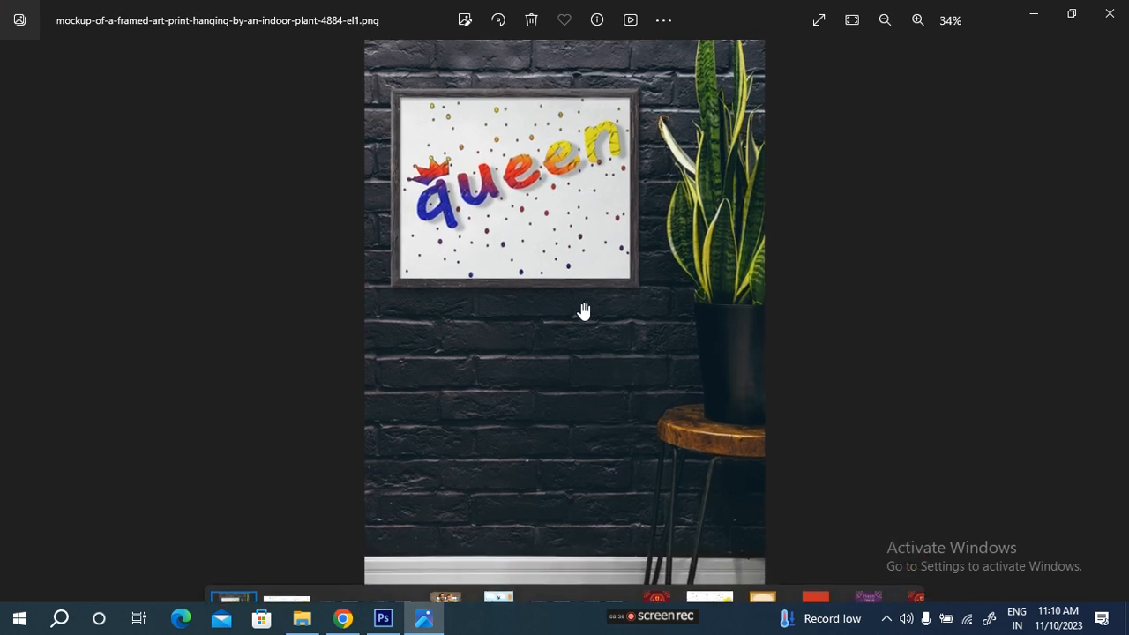
scroll(585, 312, "down", 1)
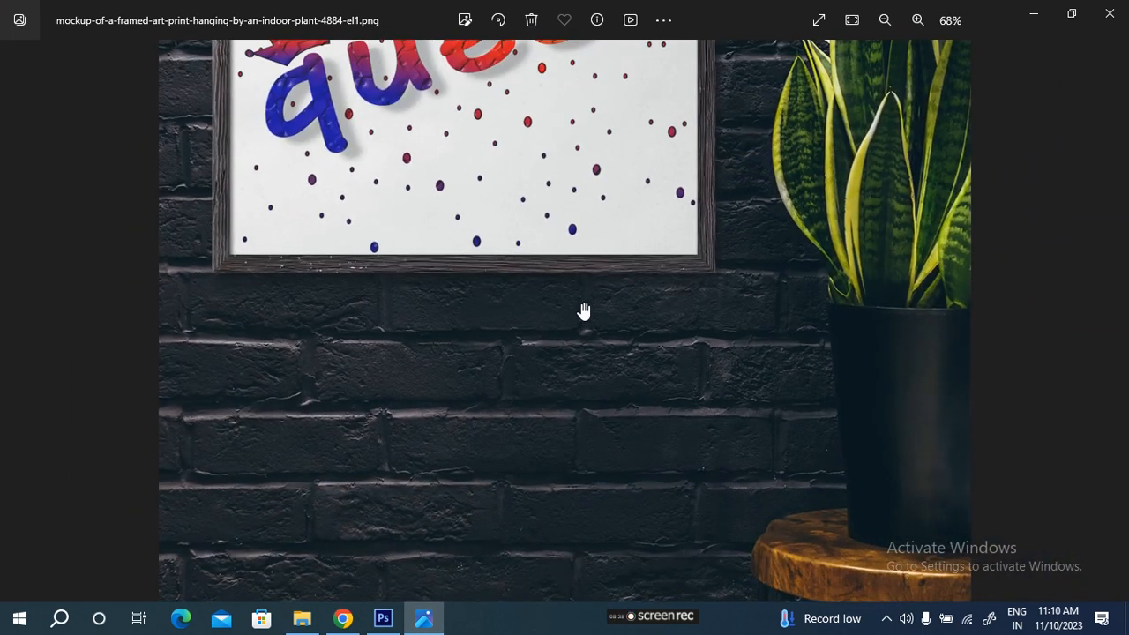
Step: Inspect the framed queen artwork in the downloaded mockup image, then view the whole picture
left_click_drag(588, 303, 588, 524)
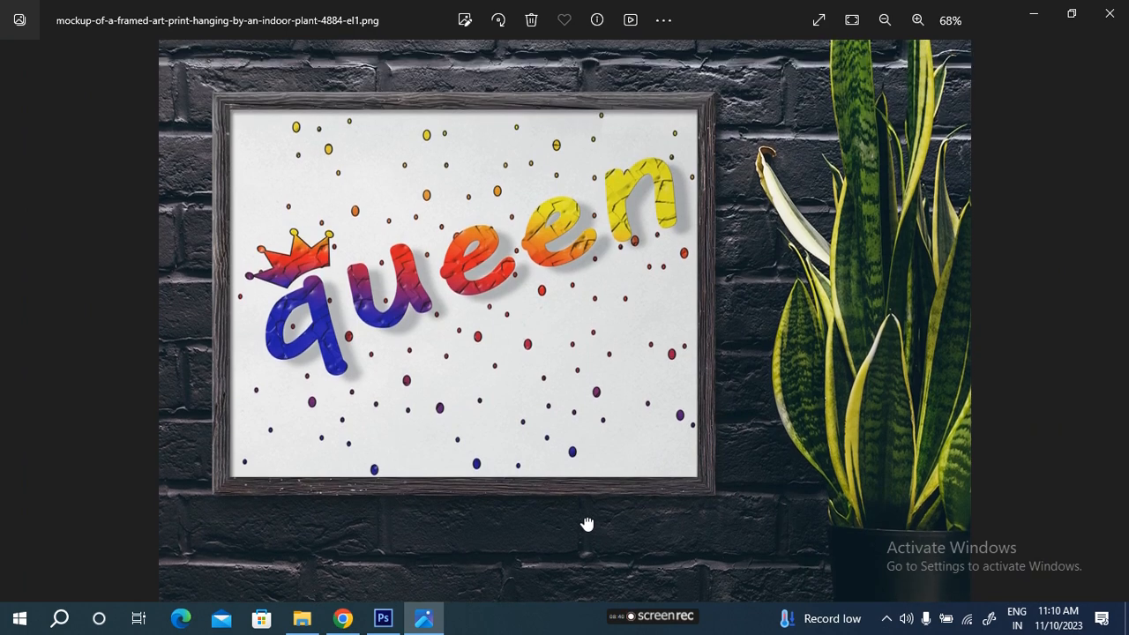
left_click_drag(452, 399, 464, 429)
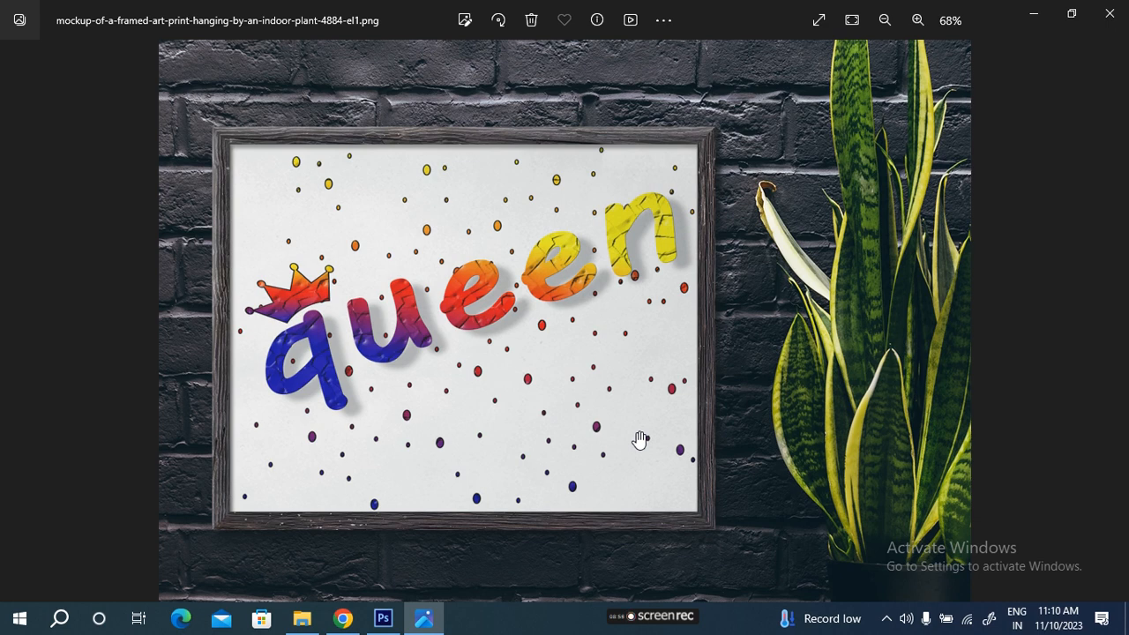
scroll(640, 439, "down", 3)
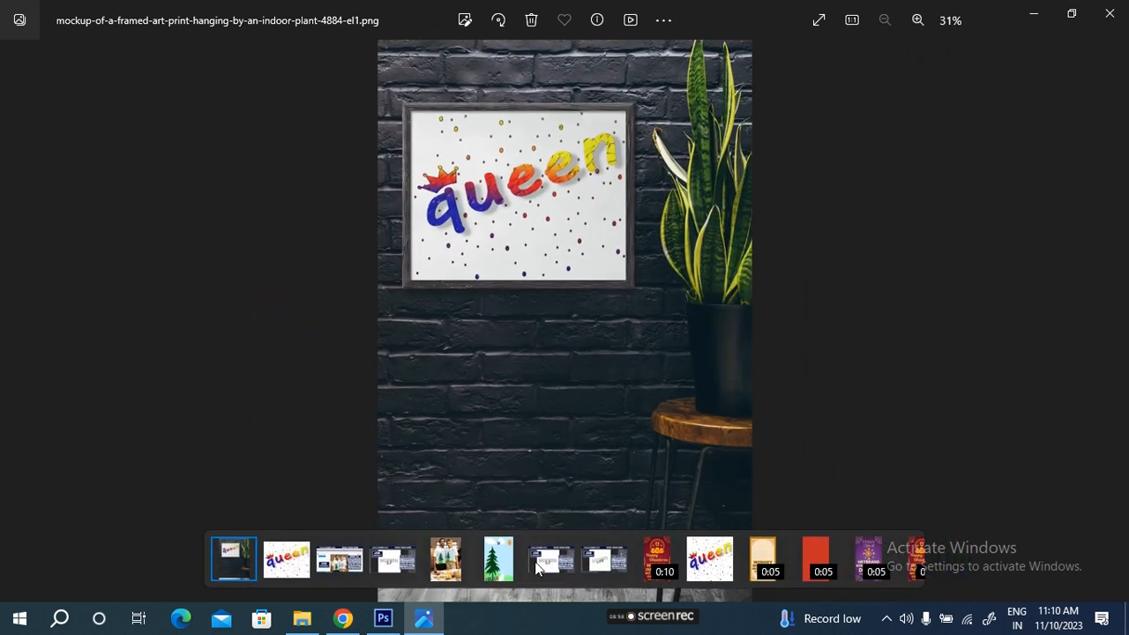
Step: Switch to Chrome, browse the Placeit frame poster results, and open the menu display case mockup featuring a building facade in a new tab
left_click(344, 619)
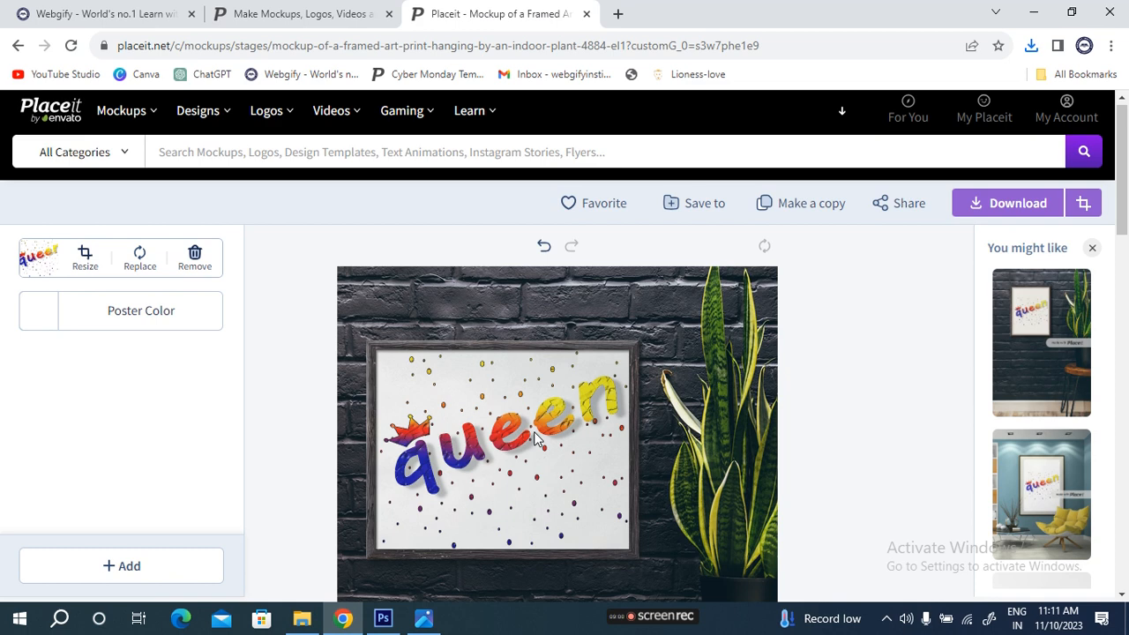
scroll(538, 441, "down", 5)
scroll(585, 495, "up", 5)
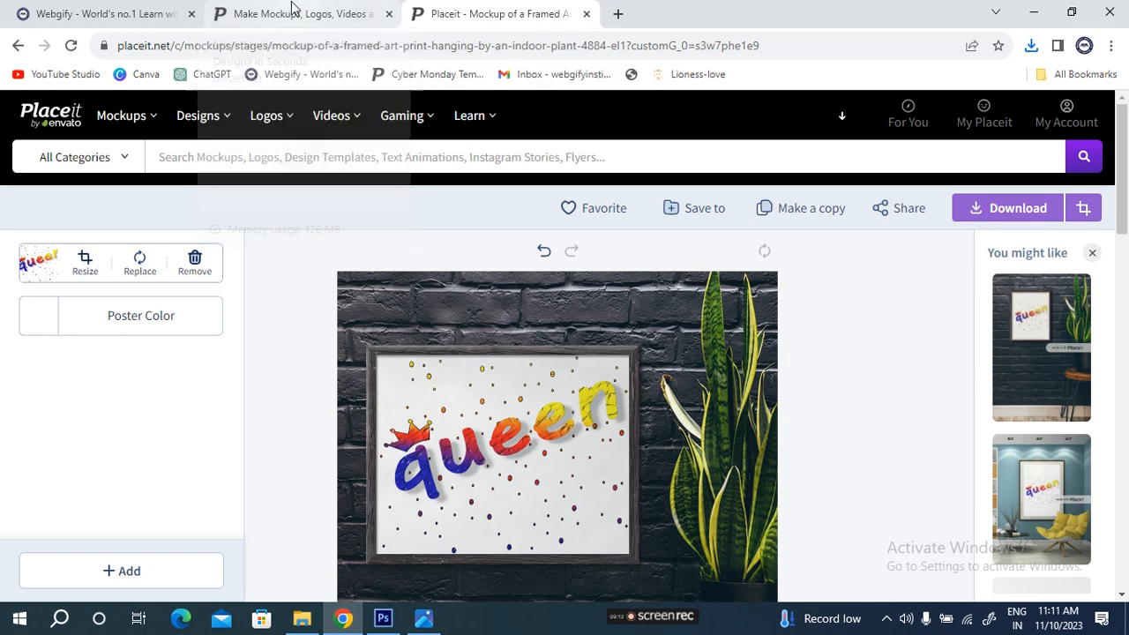
left_click(322, 14)
scroll(847, 442, "down", 5)
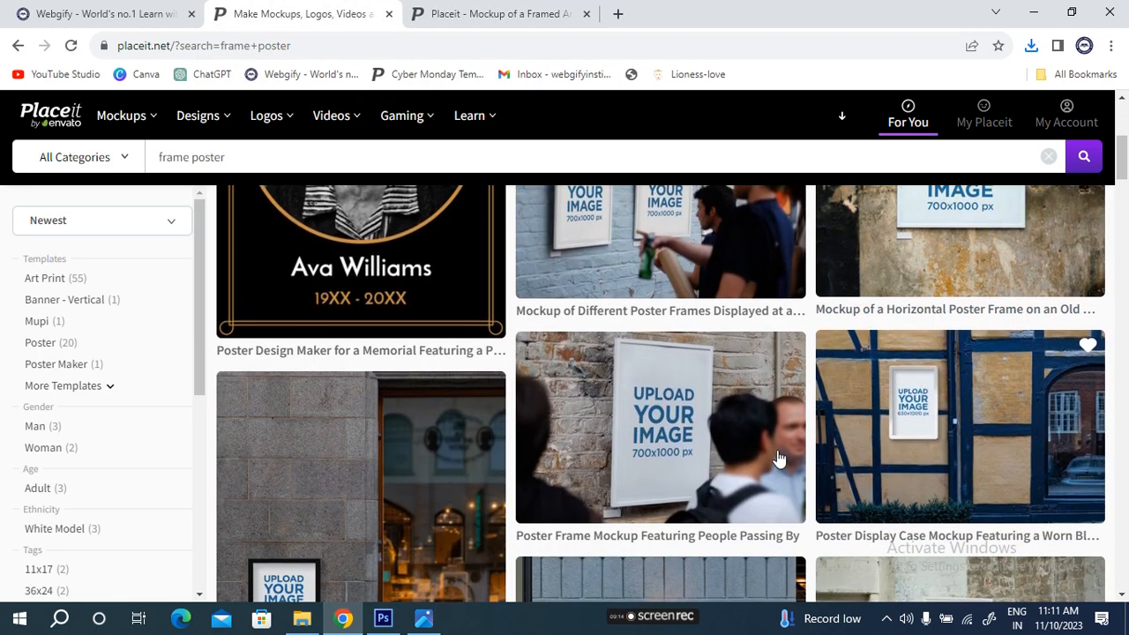
scroll(653, 521, "down", 5)
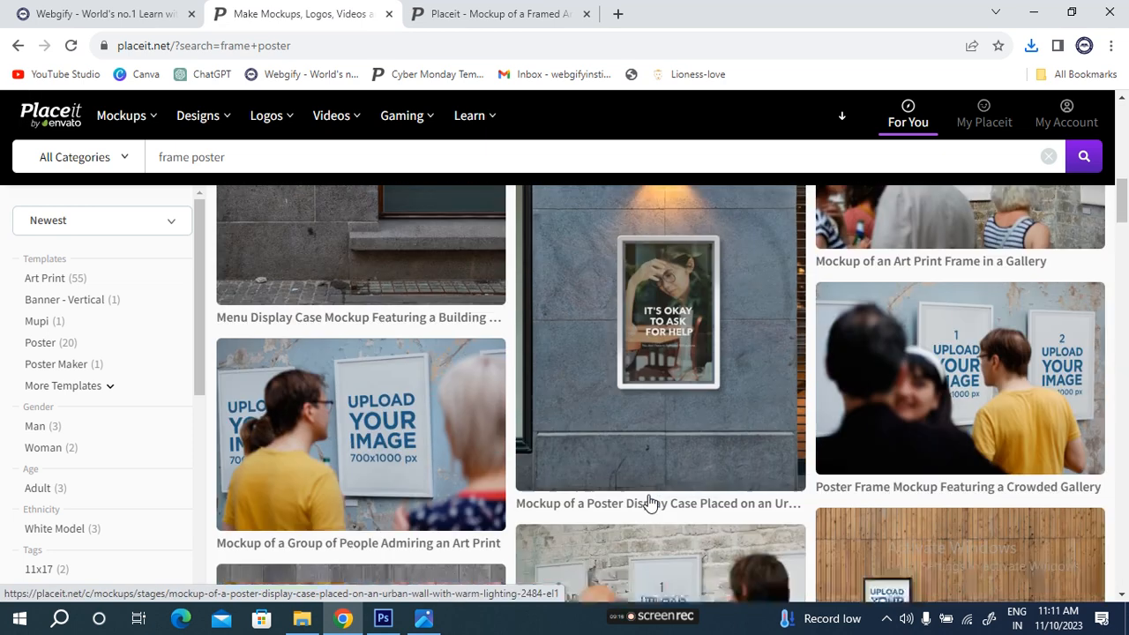
scroll(649, 503, "up", 5)
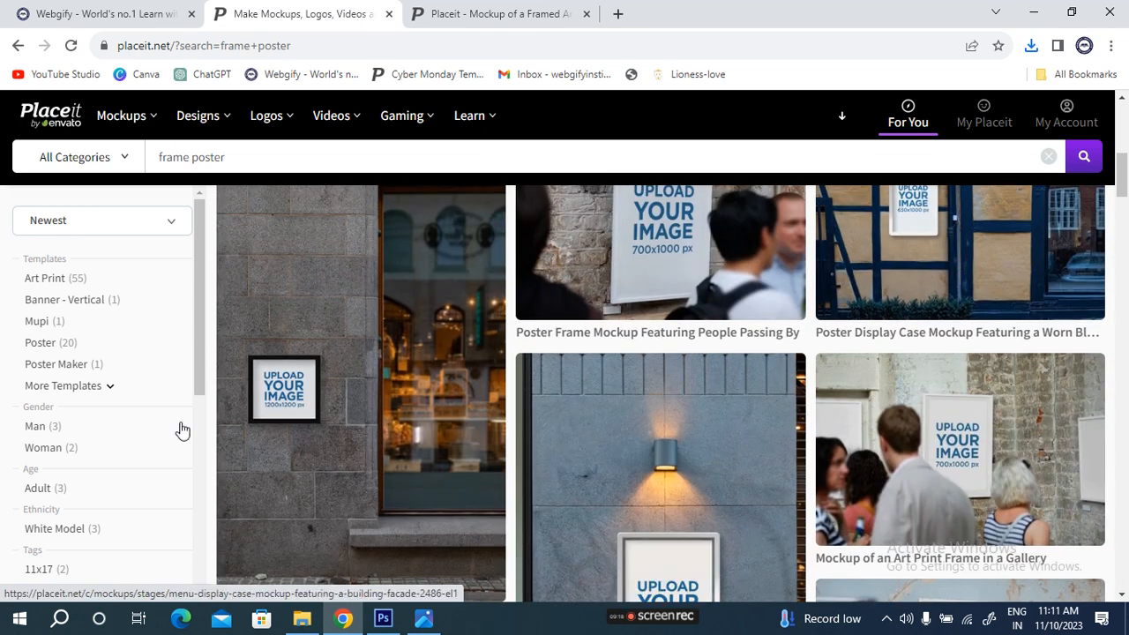
right_click(344, 383)
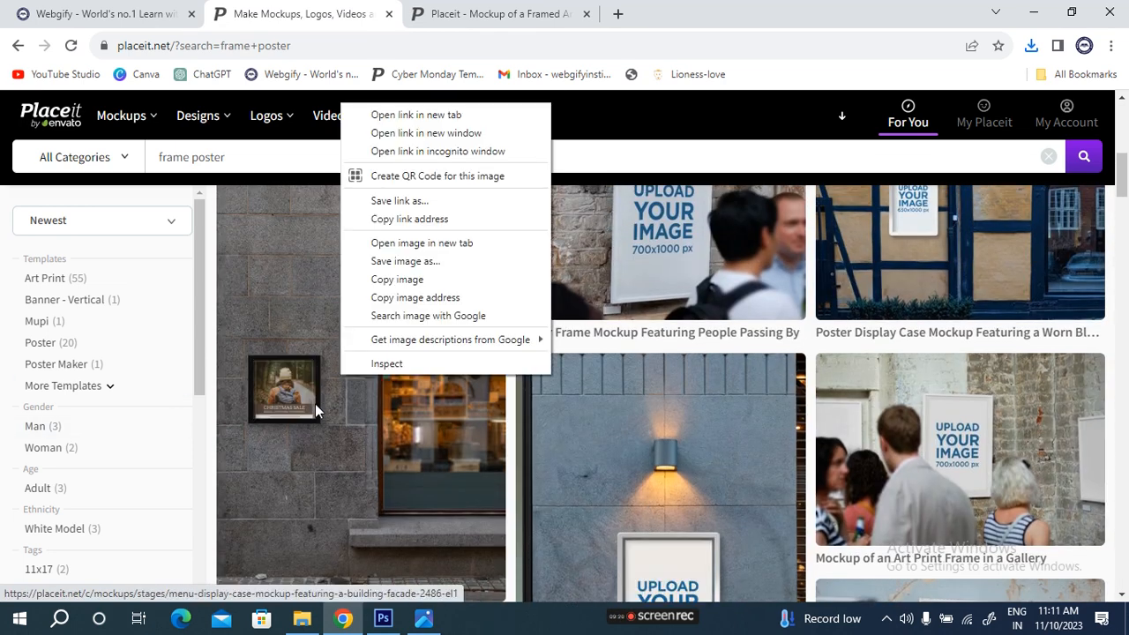
left_click(415, 114)
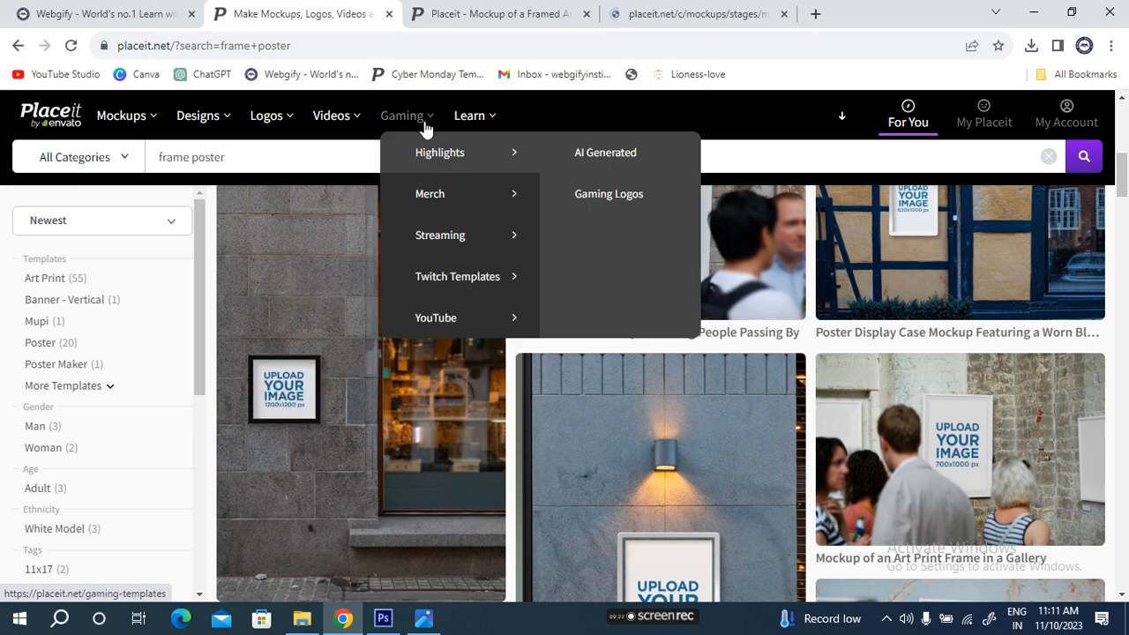
left_click(685, 13)
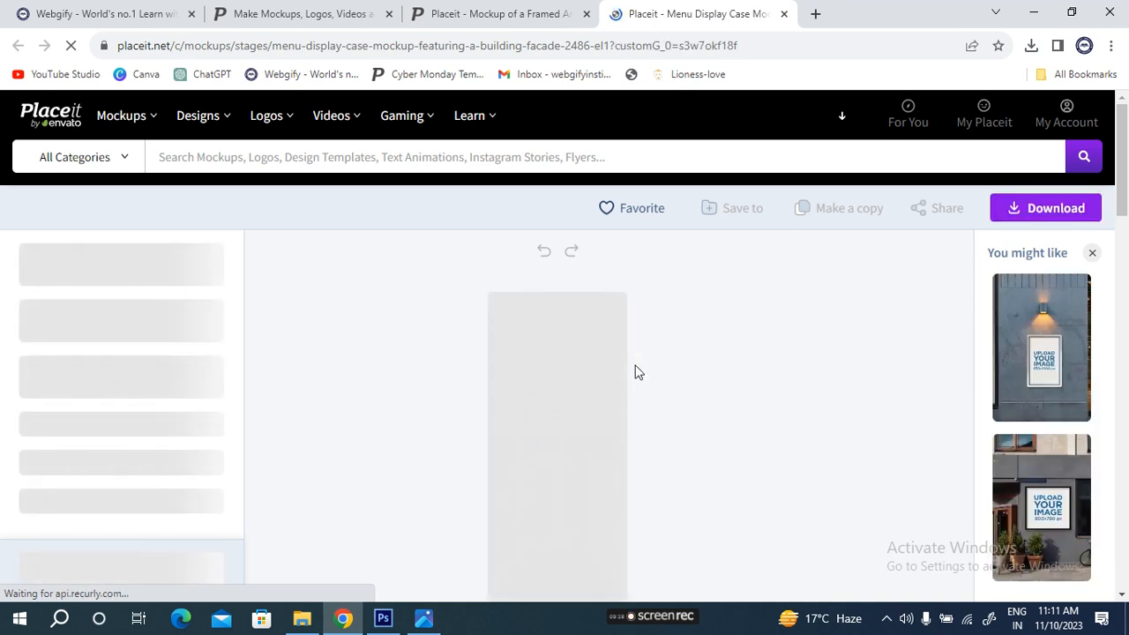
Step: Examine how the queen artwork fits the menu display case mockup and compare it with the framed art print mockup
scroll(635, 371, "down", 2)
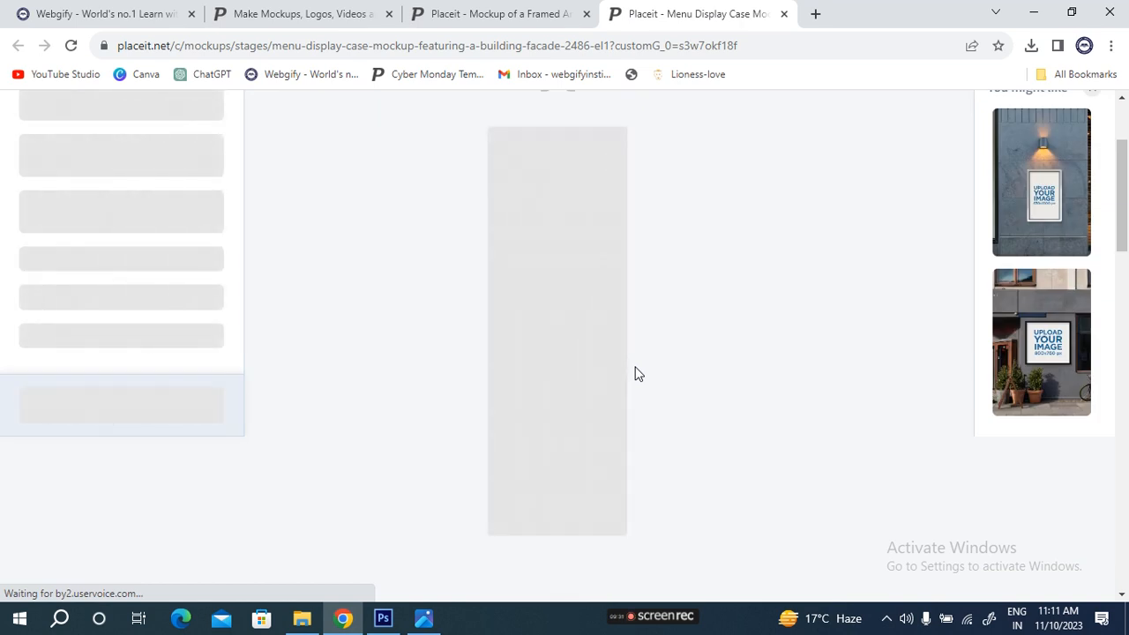
scroll(332, 411, "up", 2)
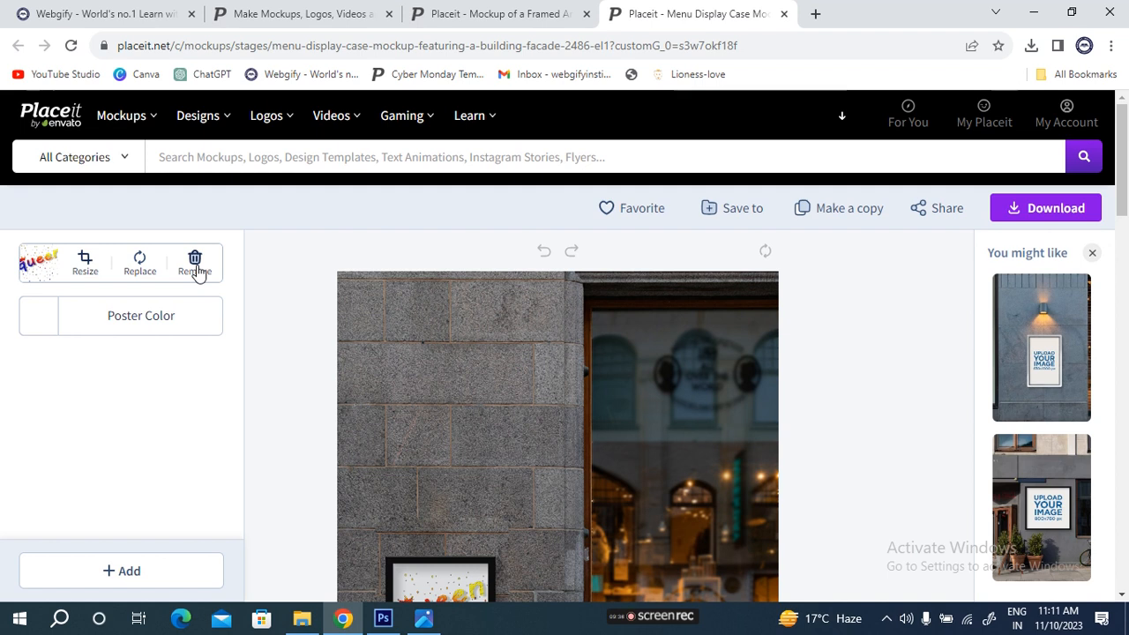
scroll(480, 409, "down", 1)
scroll(480, 409, "down", 2)
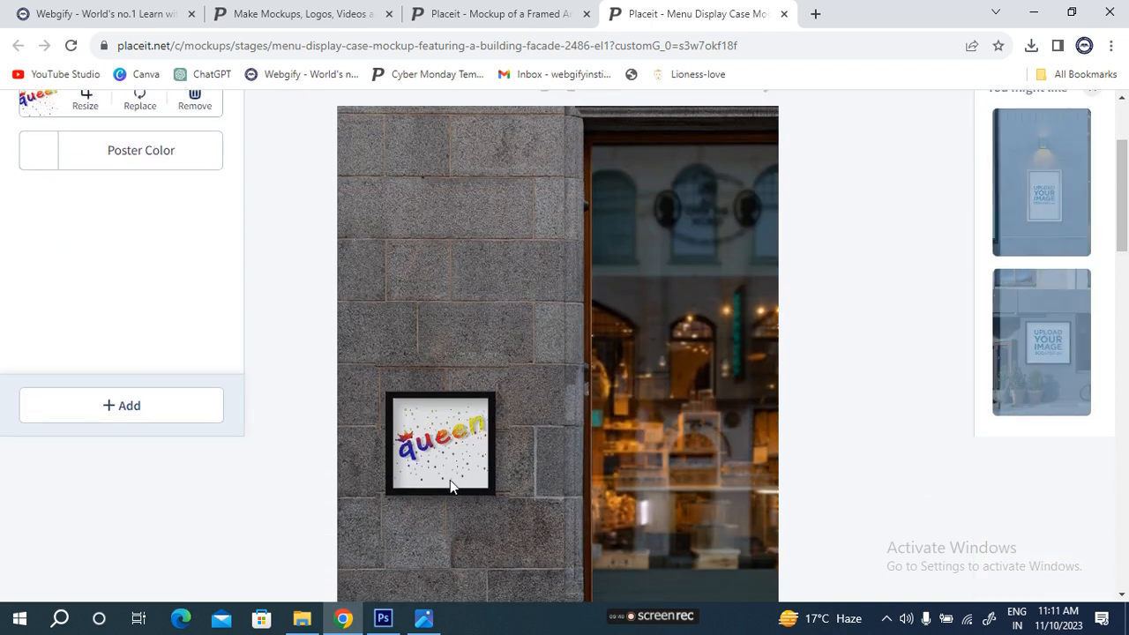
left_click(455, 12)
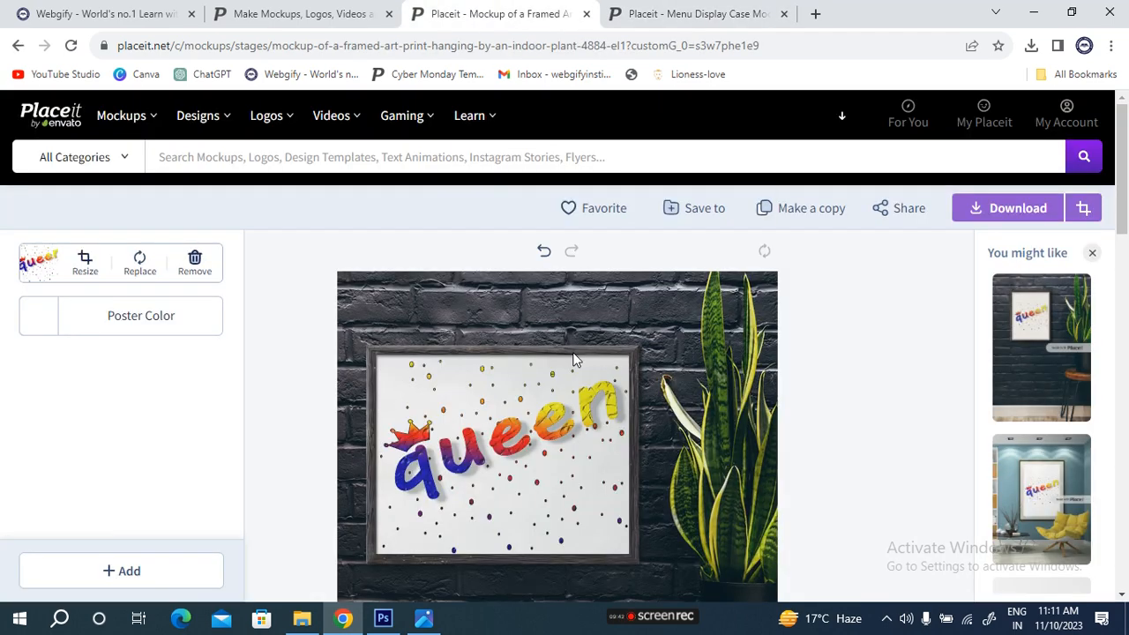
Step: Return to the menu display case mockup and remove the queen artwork from its frame
left_click(686, 16)
scroll(475, 505, "down", 2)
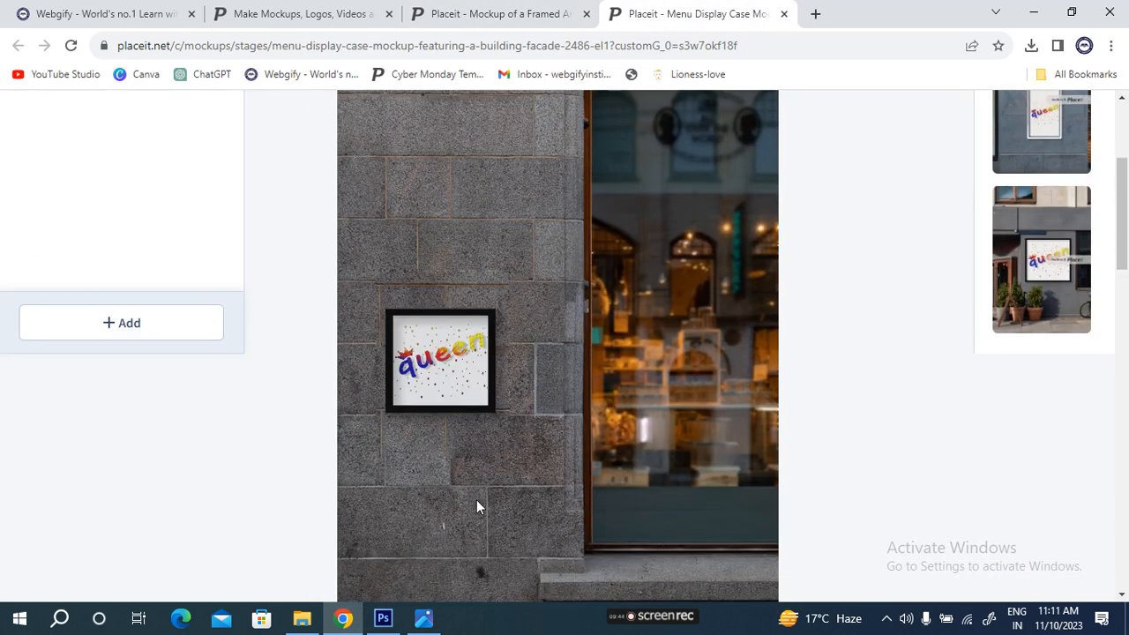
scroll(476, 508, "up", 2)
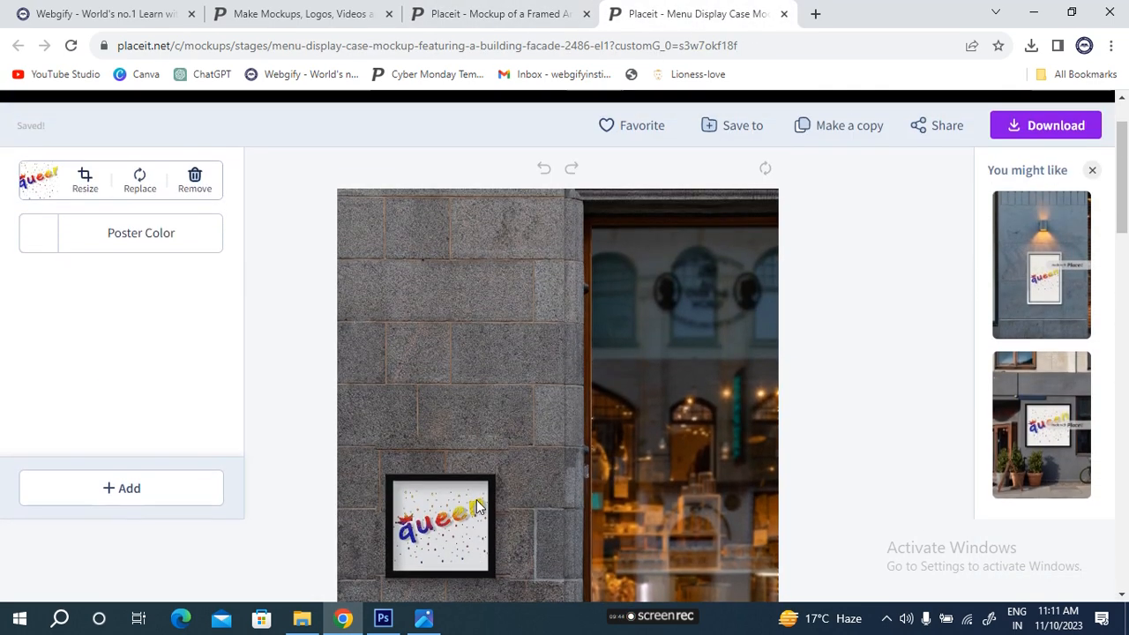
left_click(196, 180)
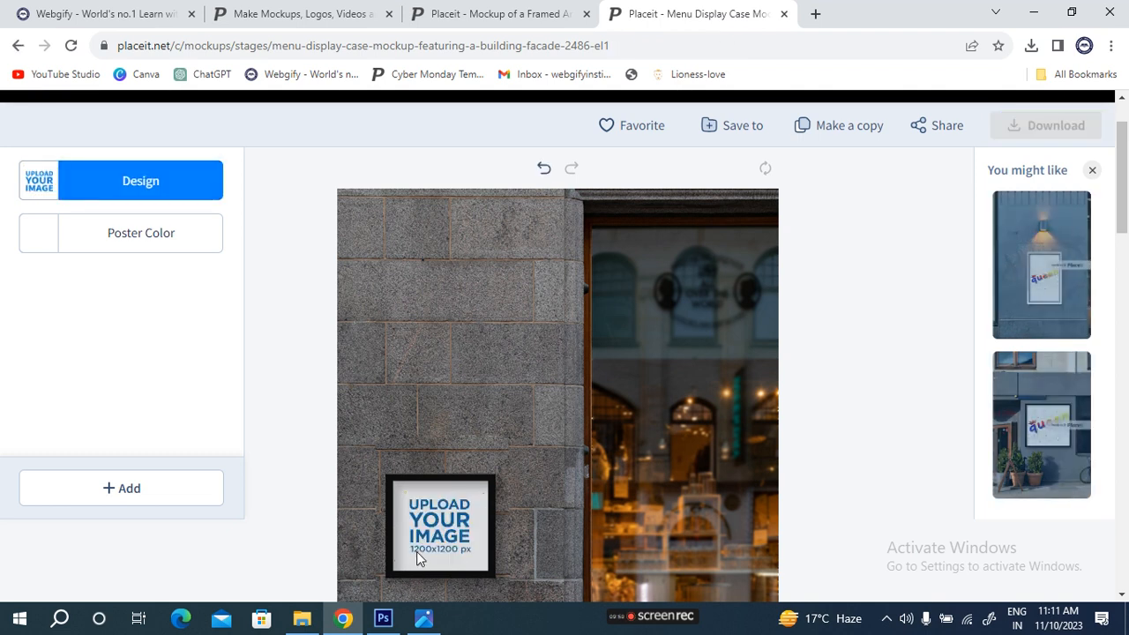
Step: Switch to Photoshop, delete the QUEEN layer, and close the untitled document without saving
left_click(385, 618)
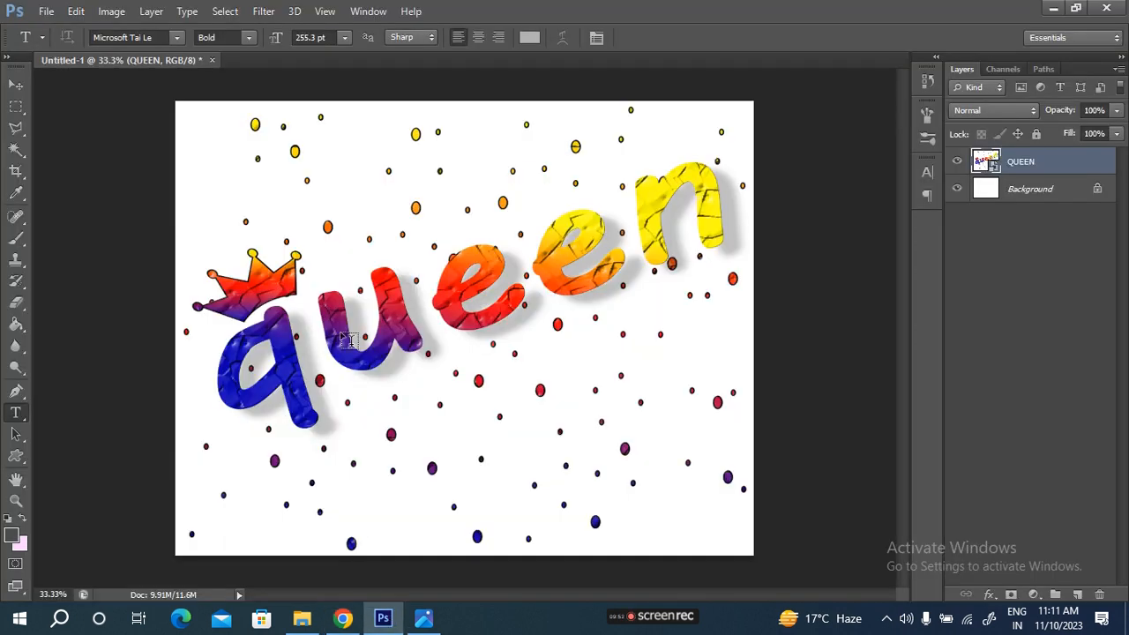
key("Delete")
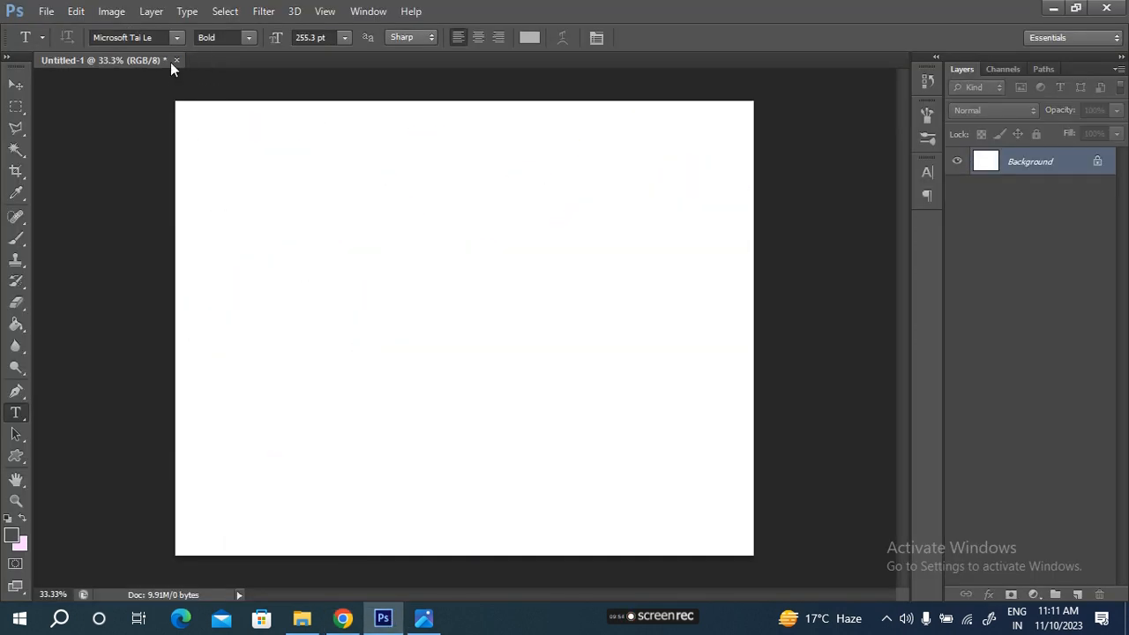
left_click(176, 60)
left_click(567, 247)
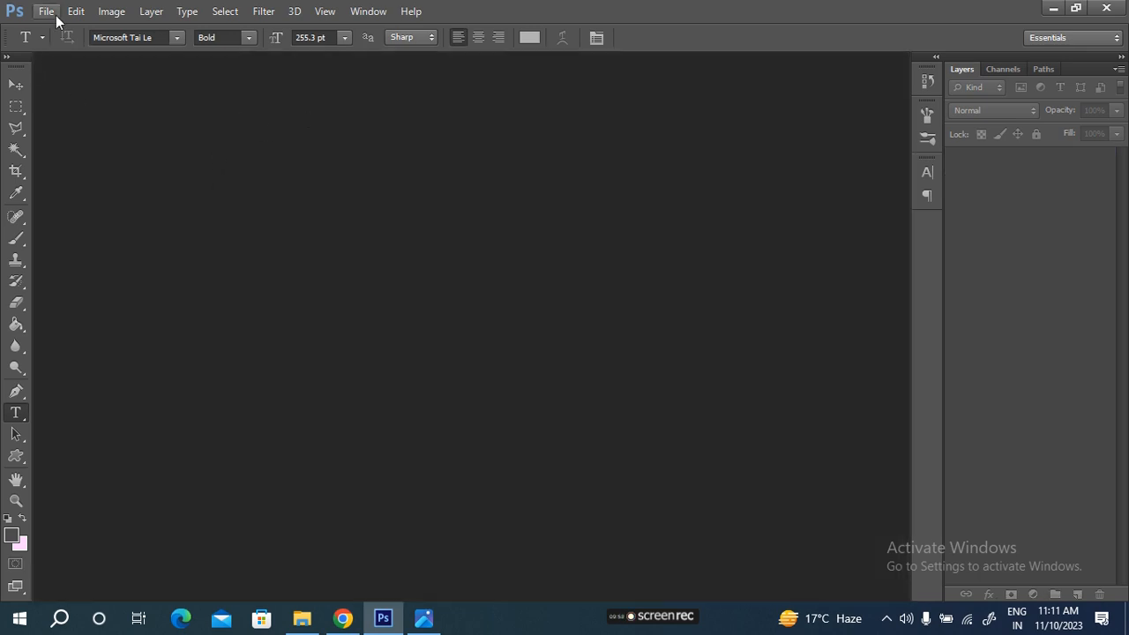
Step: Create a new 1200 x 1200 pixel document at 300 pixels/inch in RGB color with a white background
left_click(46, 11)
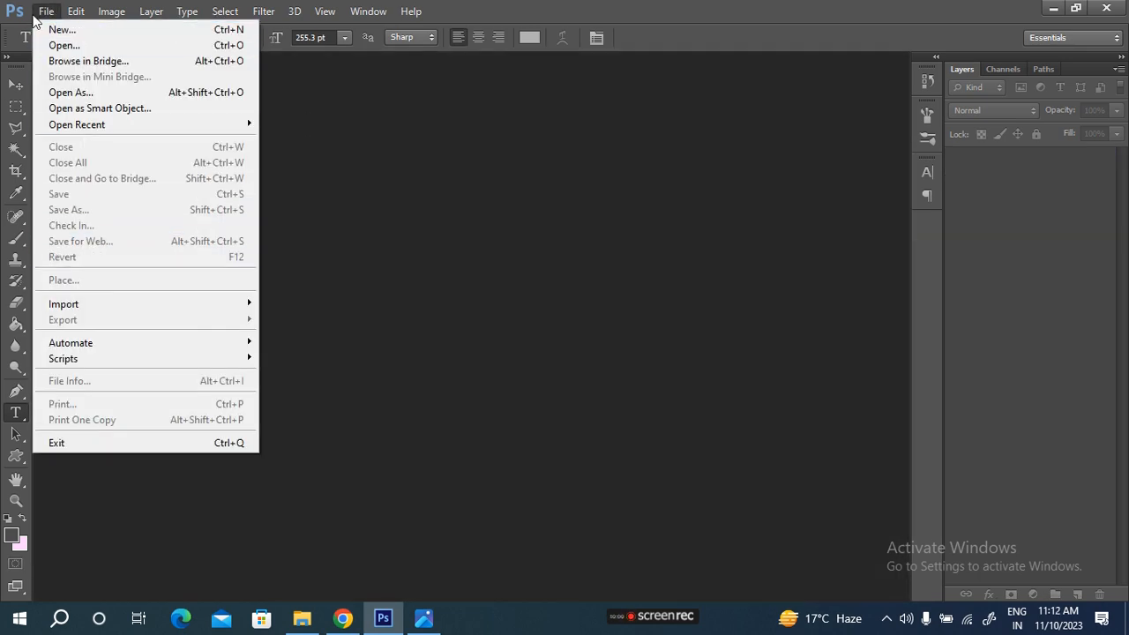
left_click(53, 32)
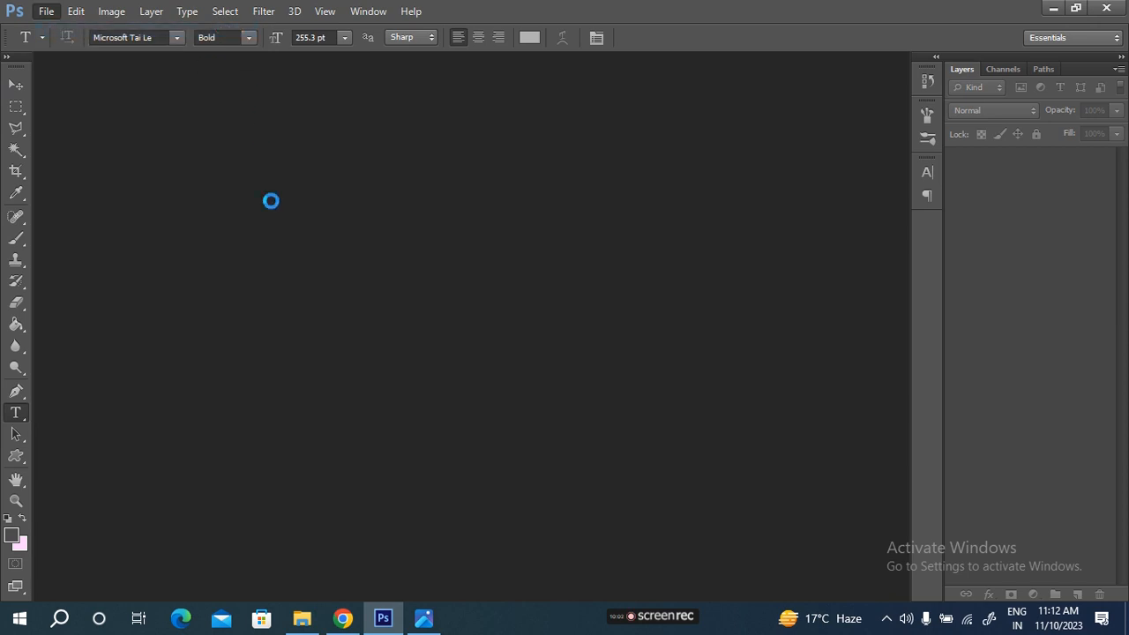
left_click_drag(505, 217, 465, 205)
type("1200")
key("Tab")
key("Tab")
type("1")
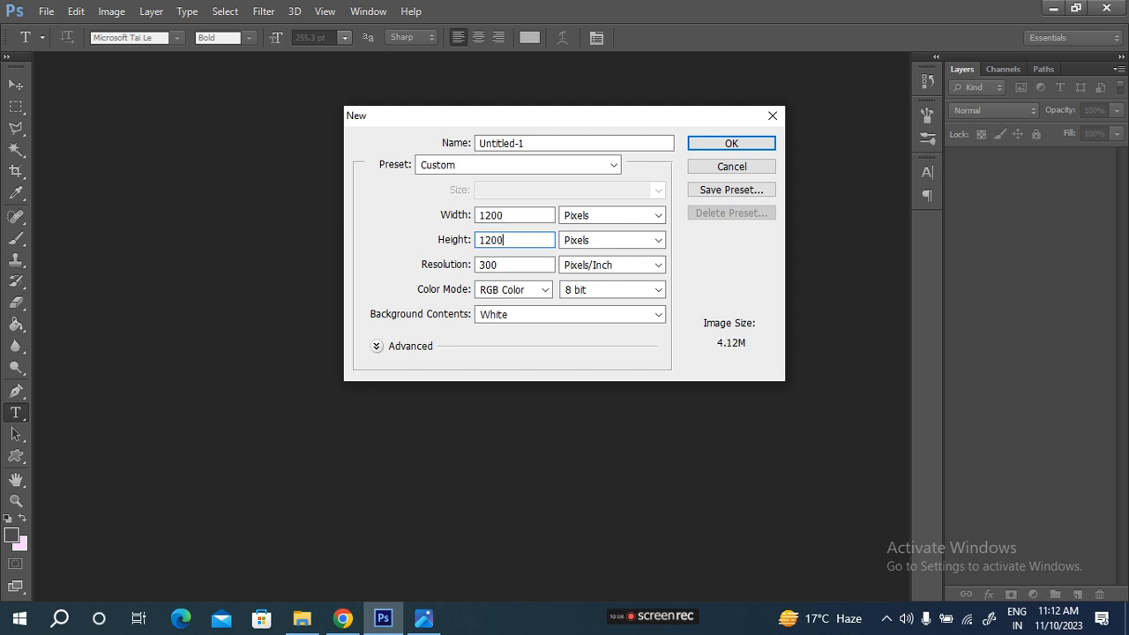
left_click(730, 144)
Step: Place the tree and rabbit illustration into the new square document and commit the placement
left_click(47, 11)
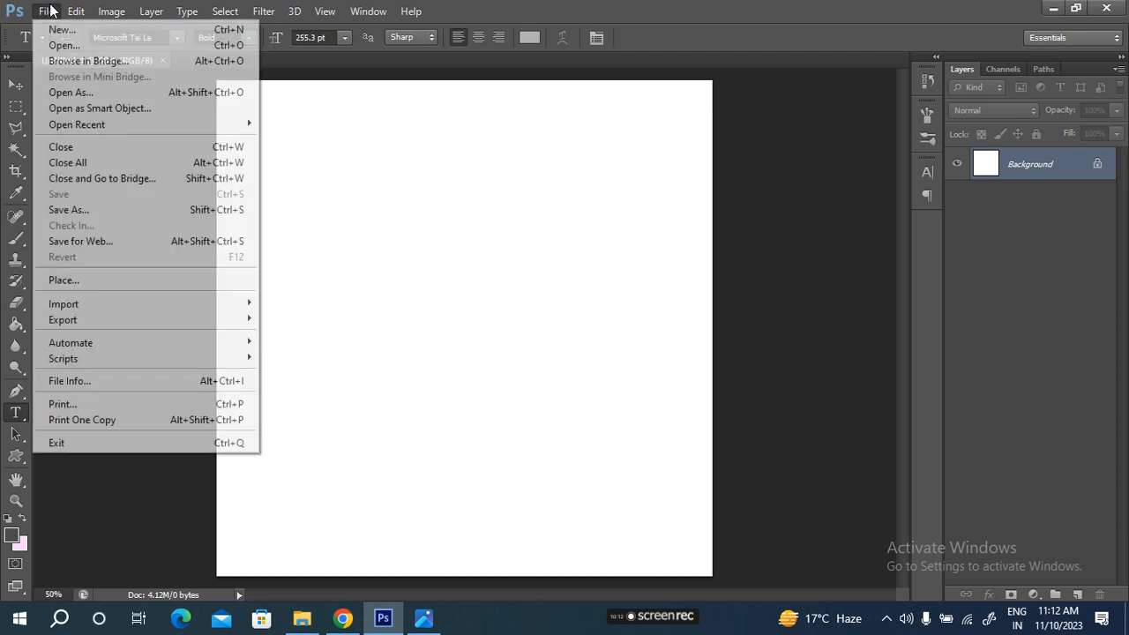
left_click(86, 283)
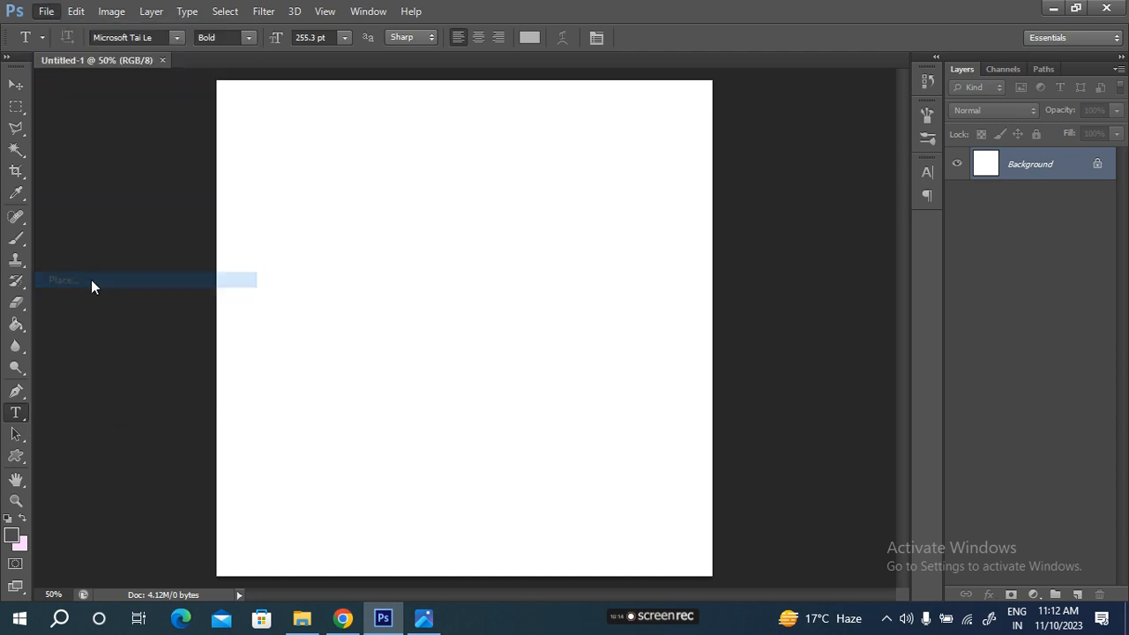
double_click(309, 455)
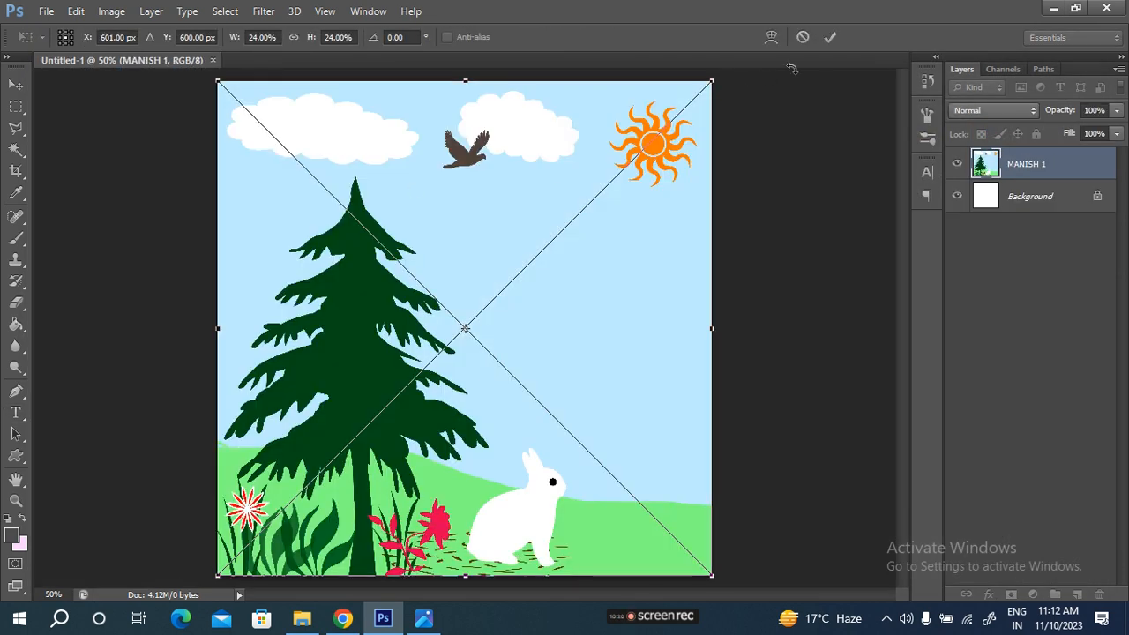
left_click(829, 39)
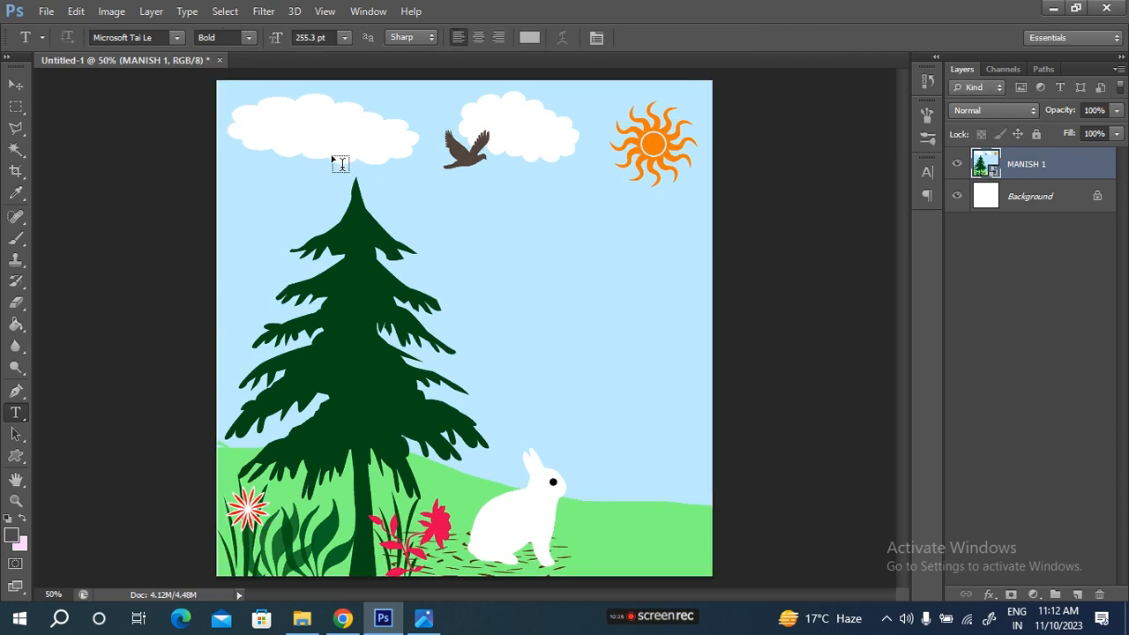
Step: Save the illustration in Downloads as a JPEG named 03 PLACEIT at quality 8, then switch back to the Placeit mockup in Chrome
key("ctrl+s")
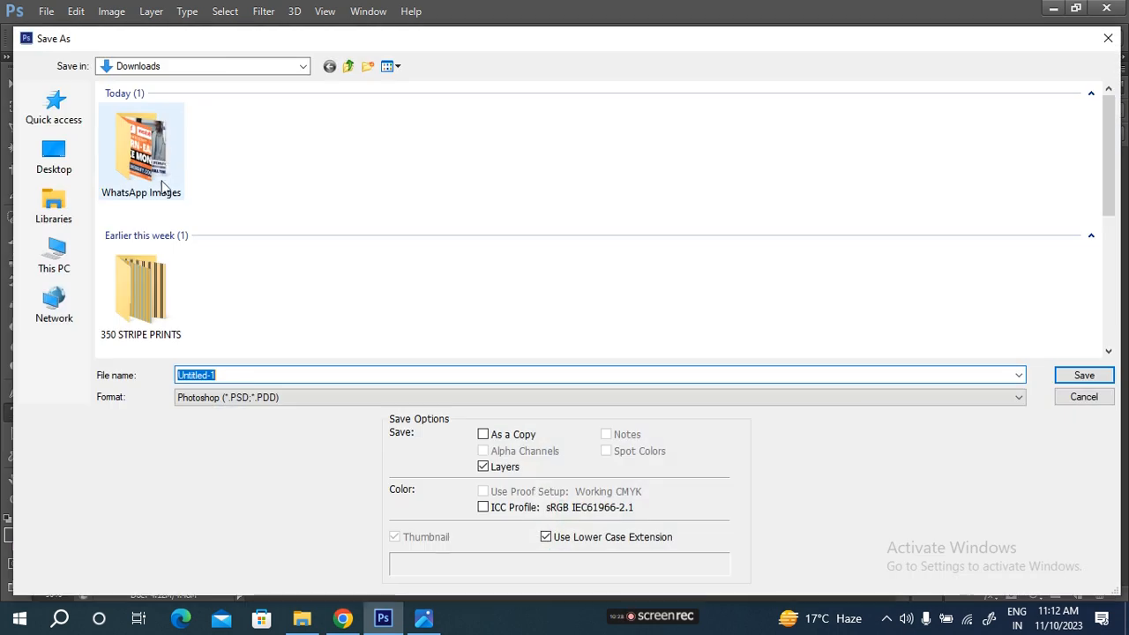
left_click(292, 399)
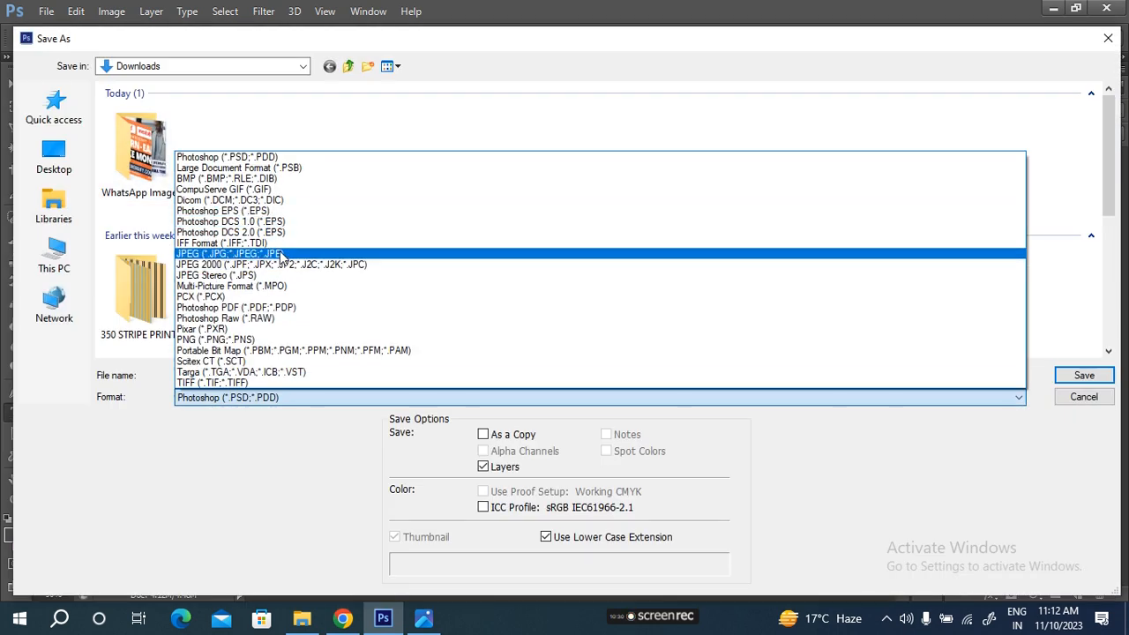
left_click(280, 254)
left_click(170, 160)
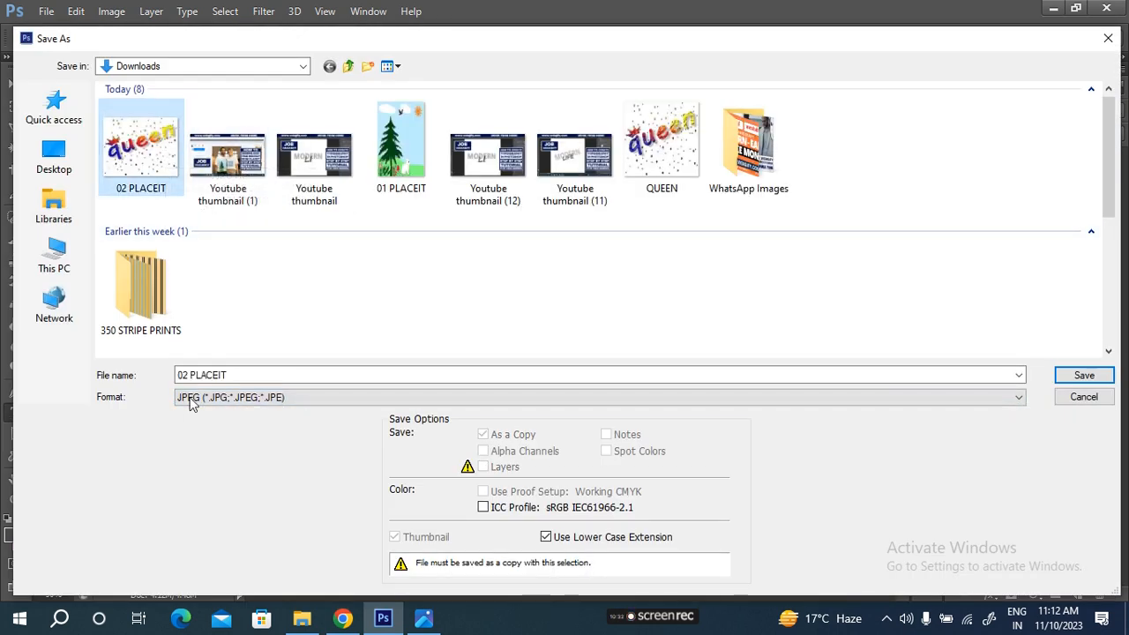
left_click(187, 375)
double_click(187, 375)
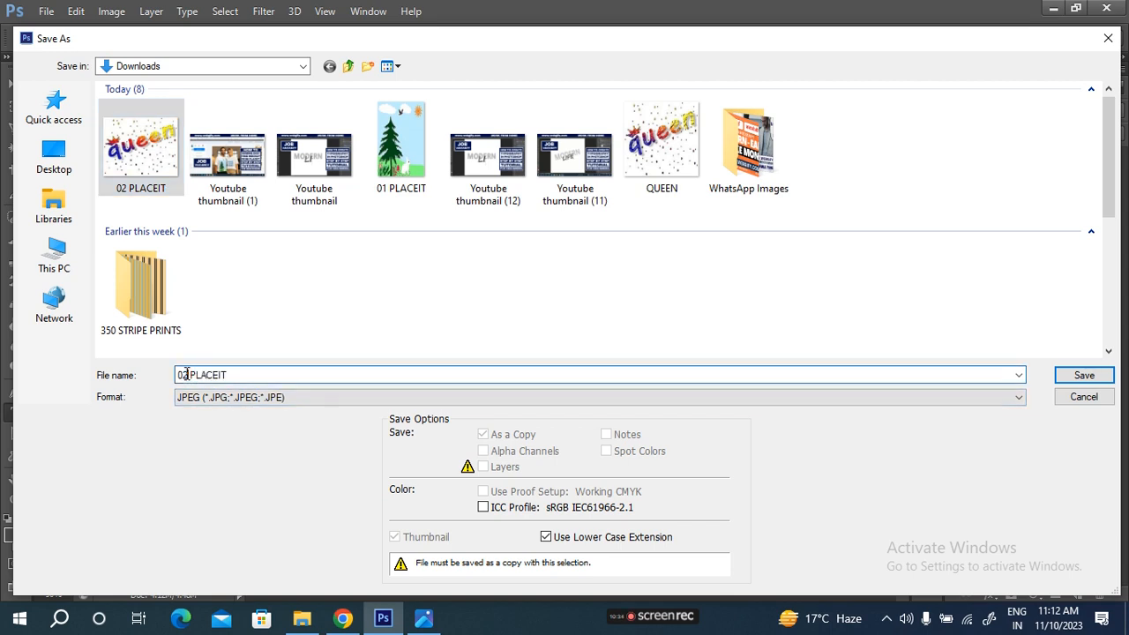
key("BackSpace")
type("3")
key("Return")
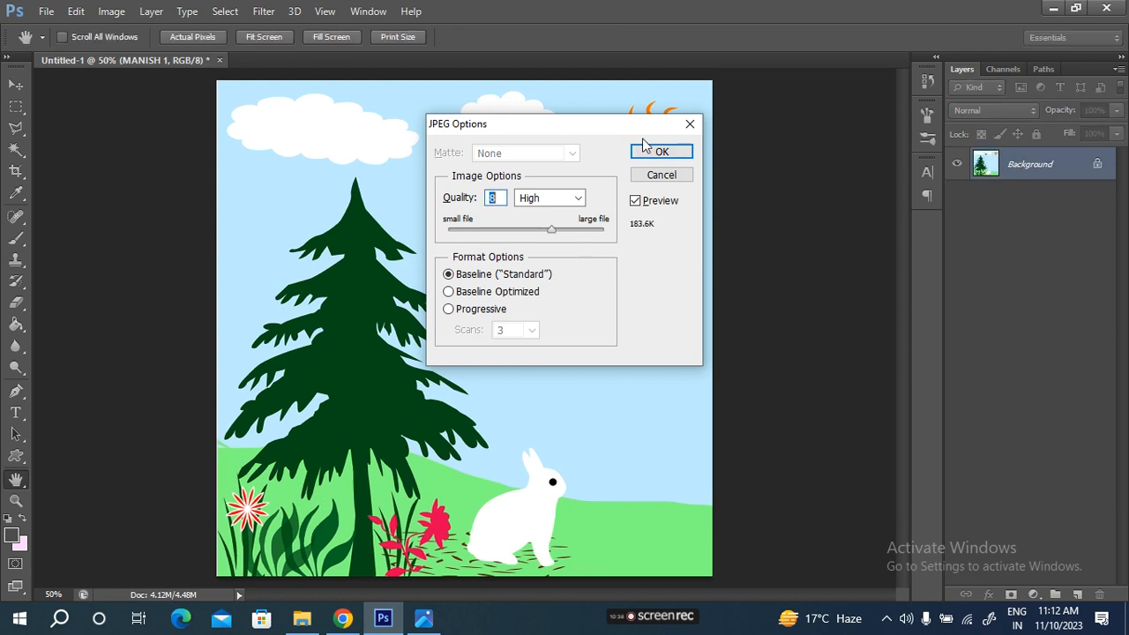
left_click(653, 153)
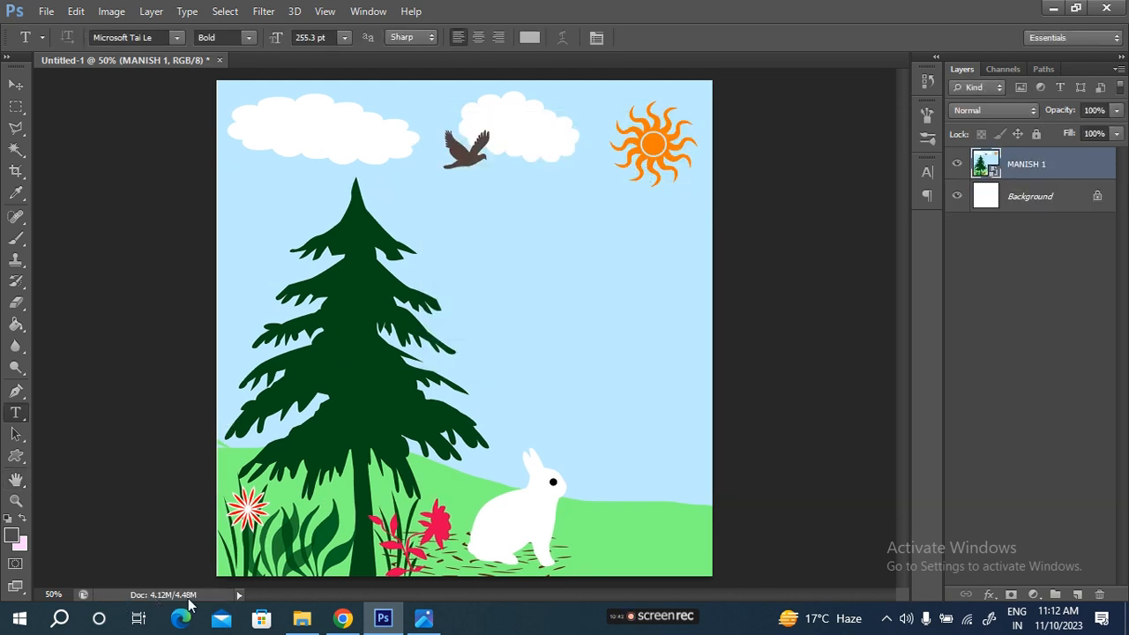
left_click(348, 625)
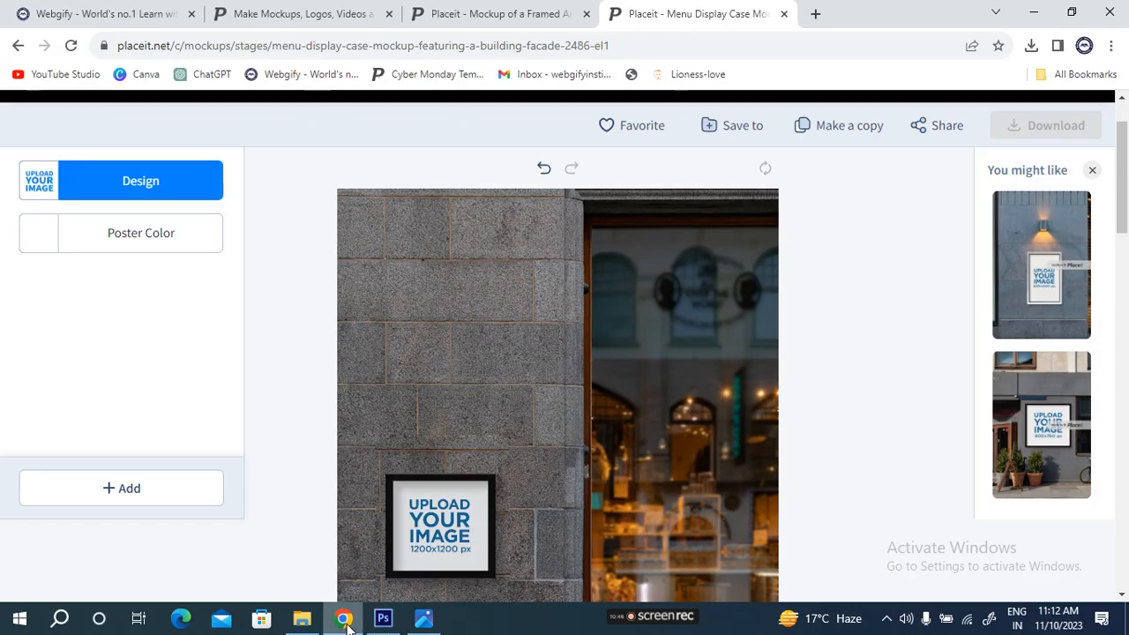
Step: Upload the 03 PLACEIT image from the Downloads folder as the design for the menu display case mockup
scroll(507, 465, "down", 2)
scroll(507, 465, "up", 2)
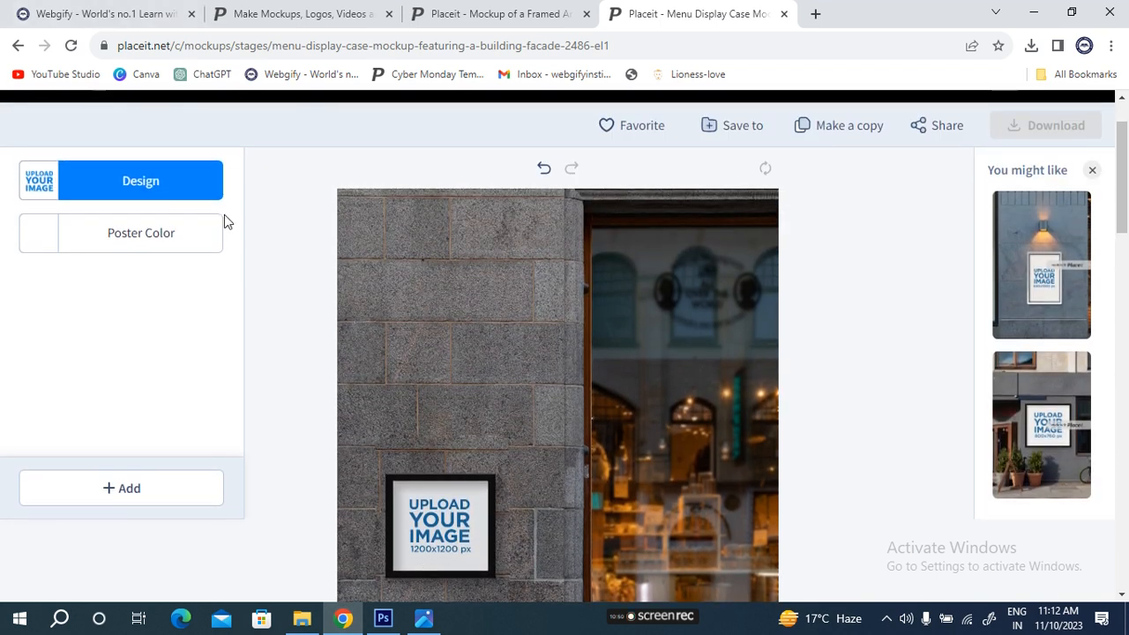
left_click(158, 185)
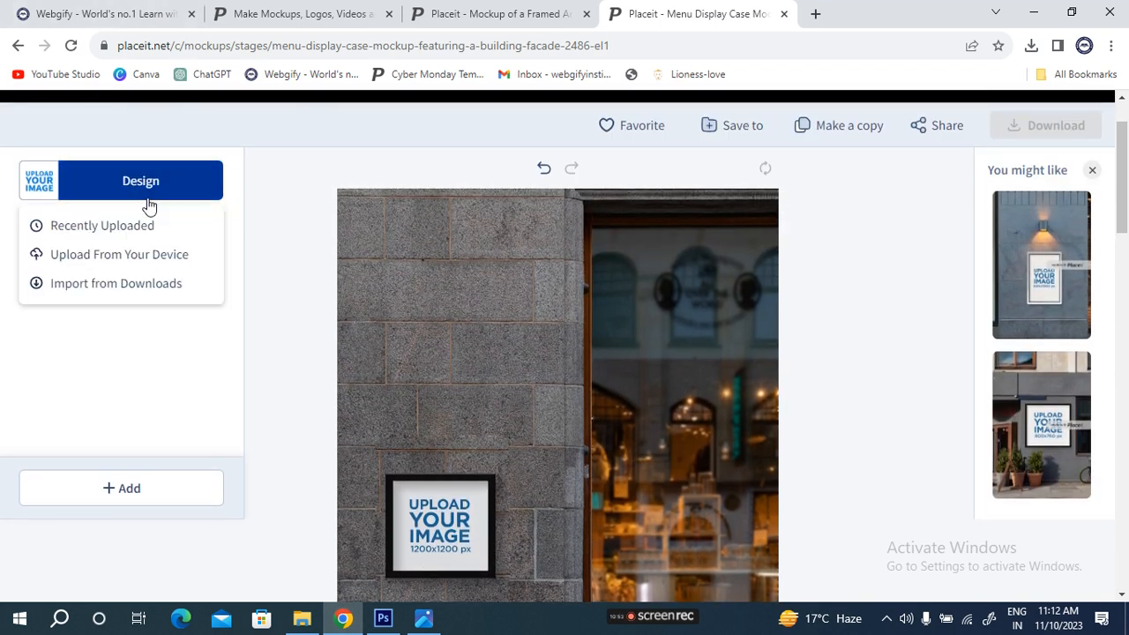
left_click(175, 255)
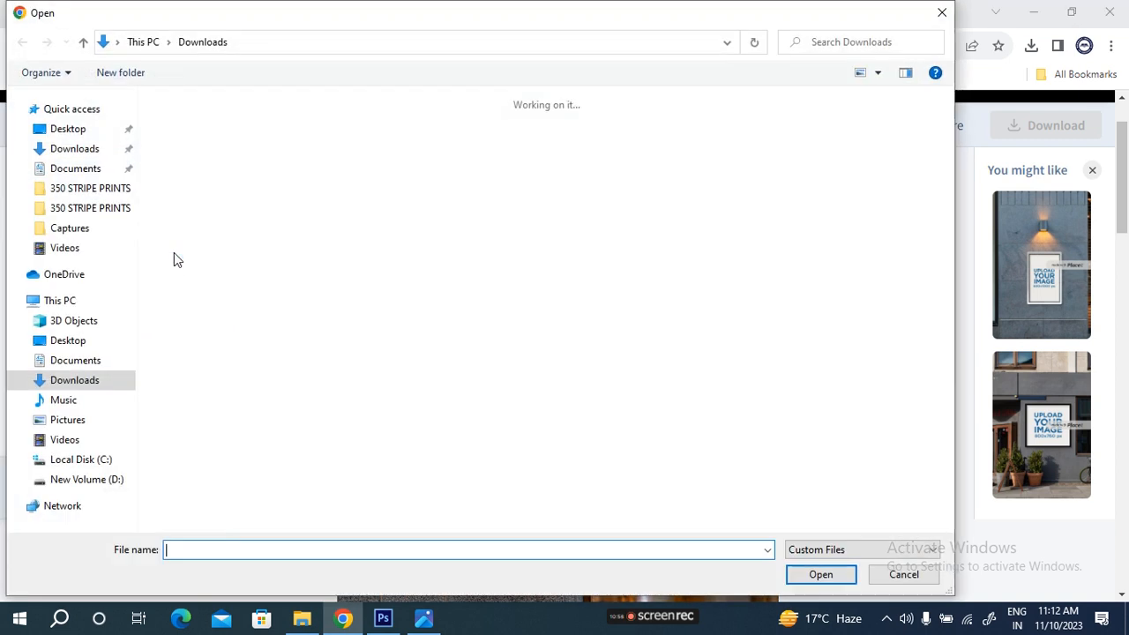
left_click(184, 208)
left_click(820, 575)
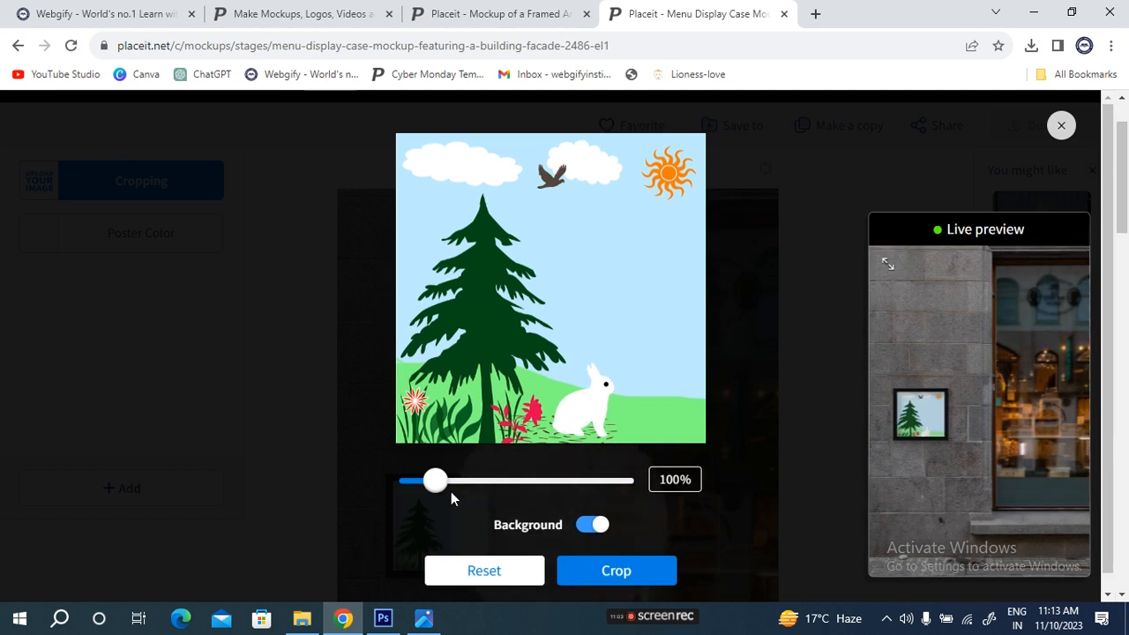
Step: Try enlarging and repositioning the artwork at 149% and 114% in the cropping view, returning it to 100%
left_click_drag(435, 480, 459, 479)
left_click_drag(464, 353, 570, 323)
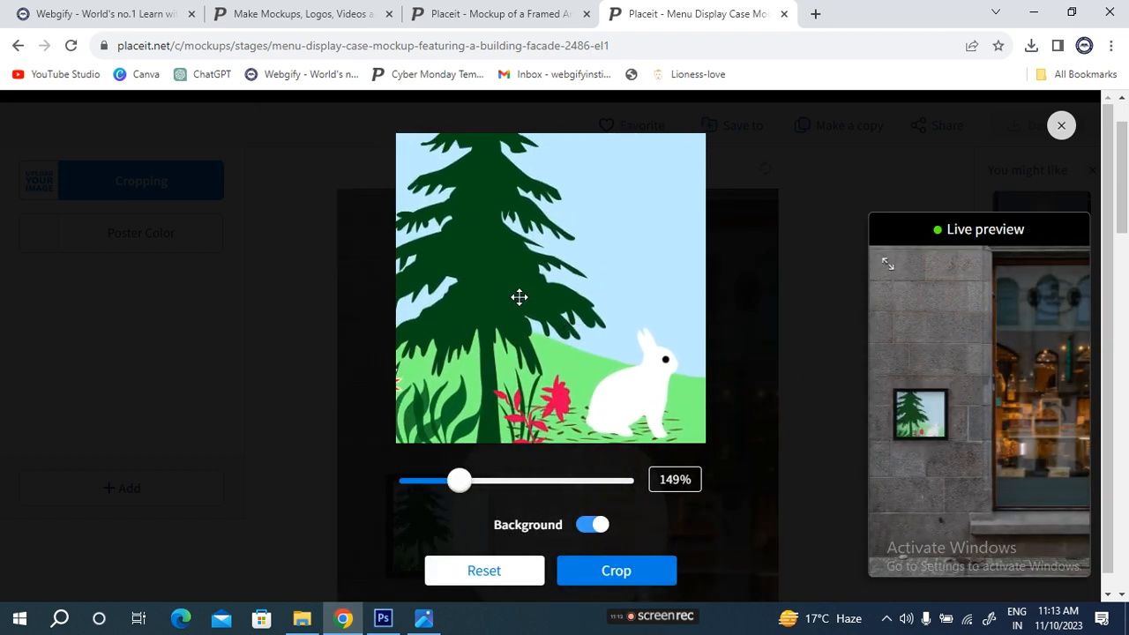
left_click_drag(455, 482, 443, 482)
left_click_drag(532, 302, 524, 325)
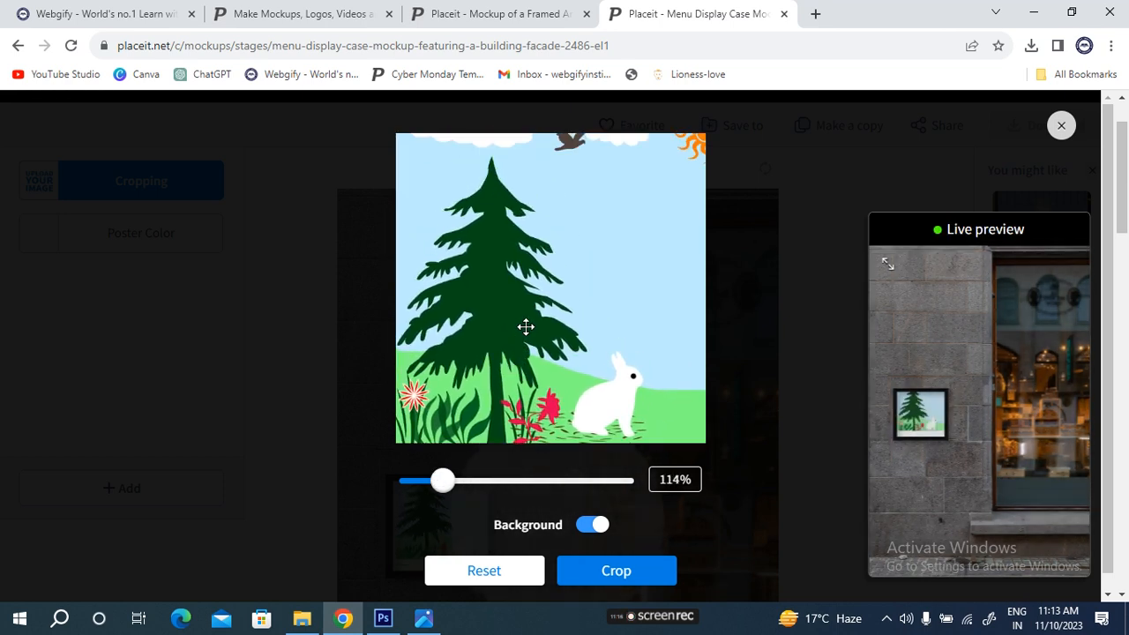
left_click_drag(442, 479, 434, 480)
left_click_drag(577, 336, 568, 363)
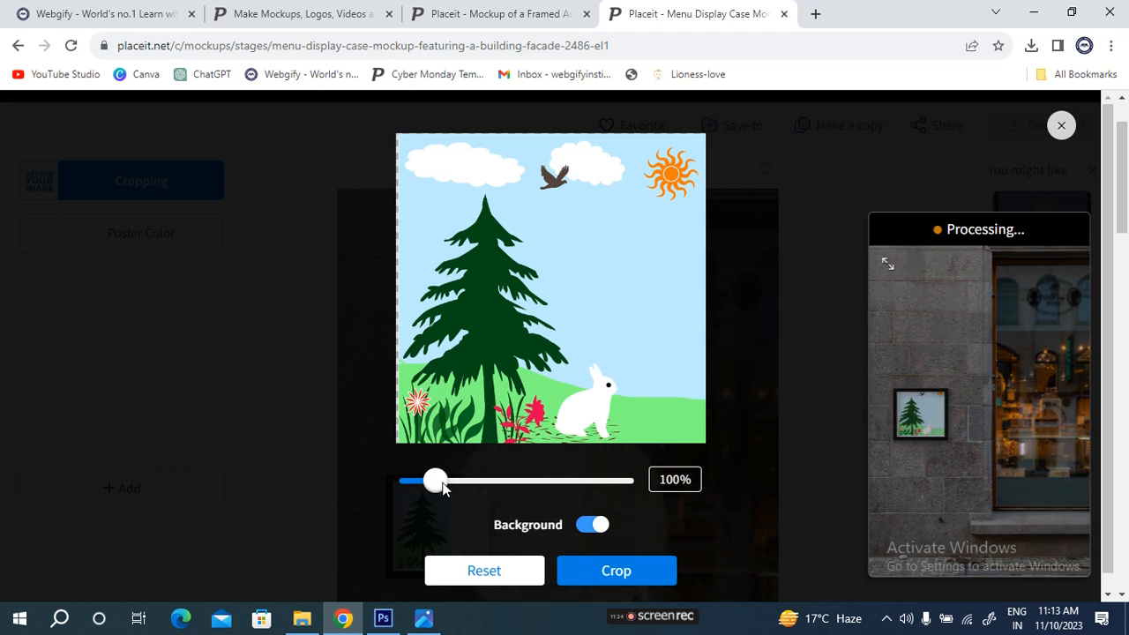
Step: Scale the artwork to about 110%, shift it slightly upward so the whole rabbit fits, and apply the crop
left_click_drag(435, 480, 446, 477)
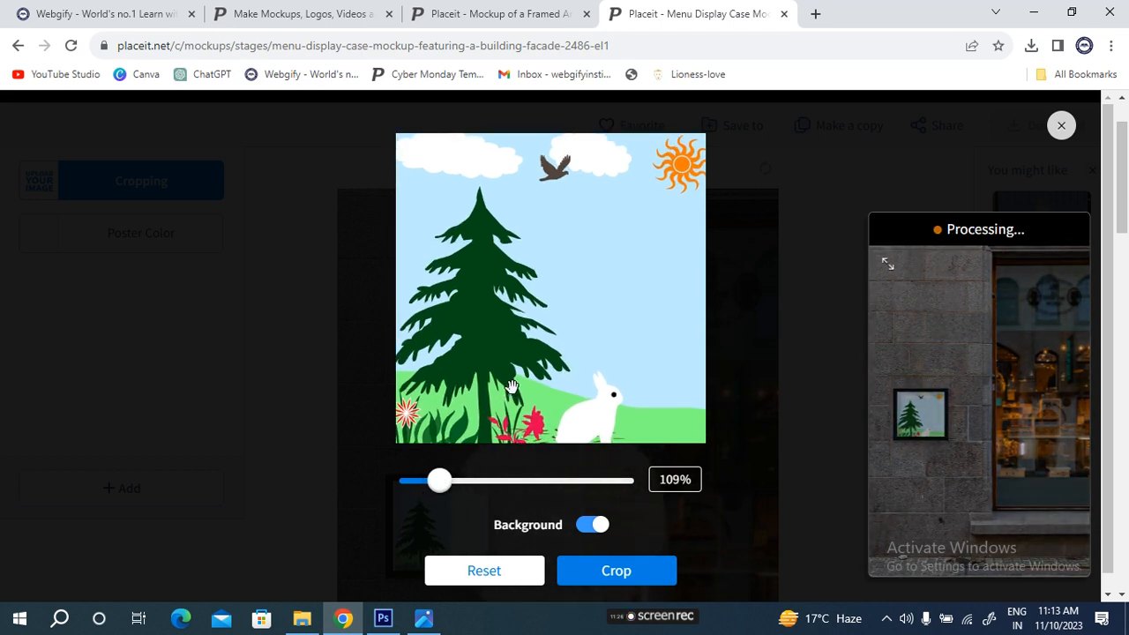
left_click_drag(511, 398, 516, 384)
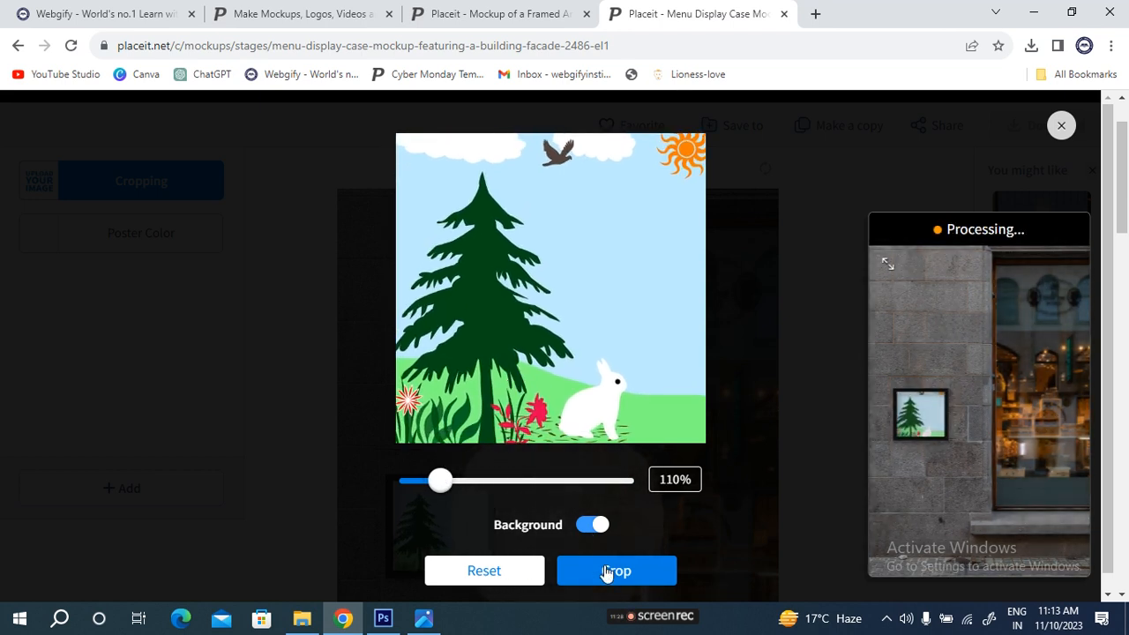
left_click(605, 571)
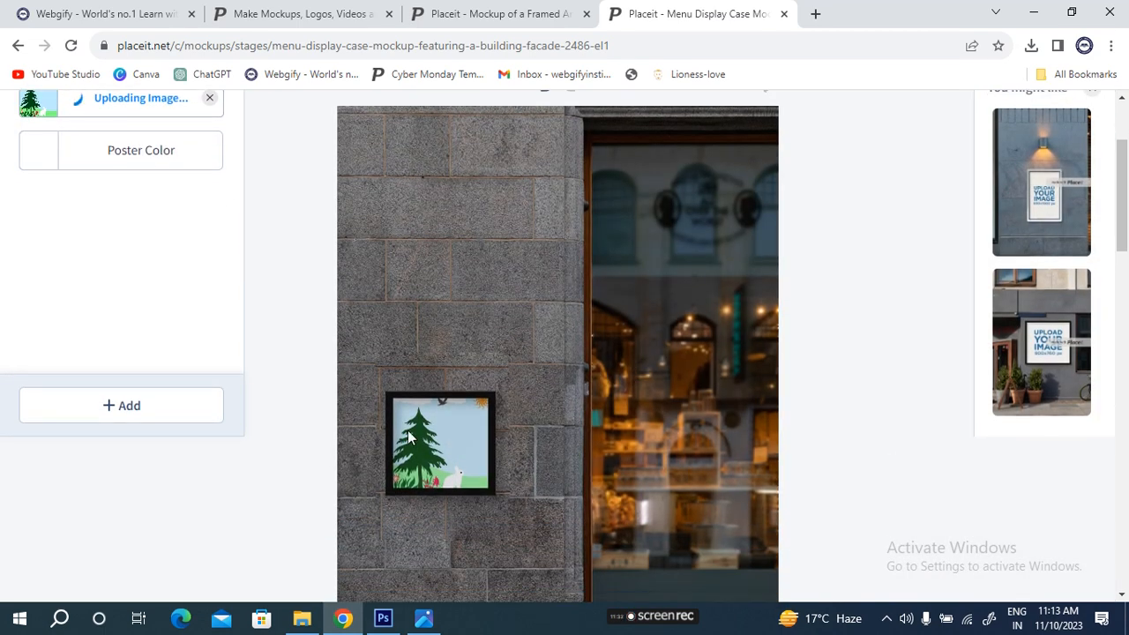
Step: Check the artwork in the frame, process the menu display case mockup for download, and save the finished image
scroll(561, 459, "down", 3)
scroll(565, 463, "up", 1)
scroll(565, 464, "up", 1)
scroll(567, 492, "up", 2)
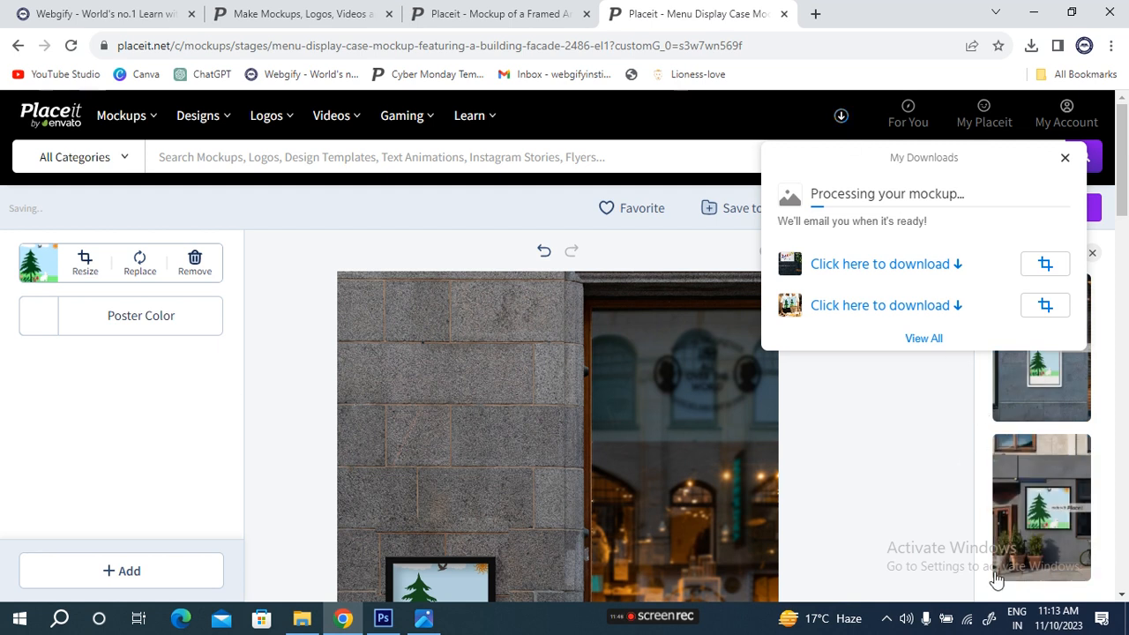
left_click(878, 428)
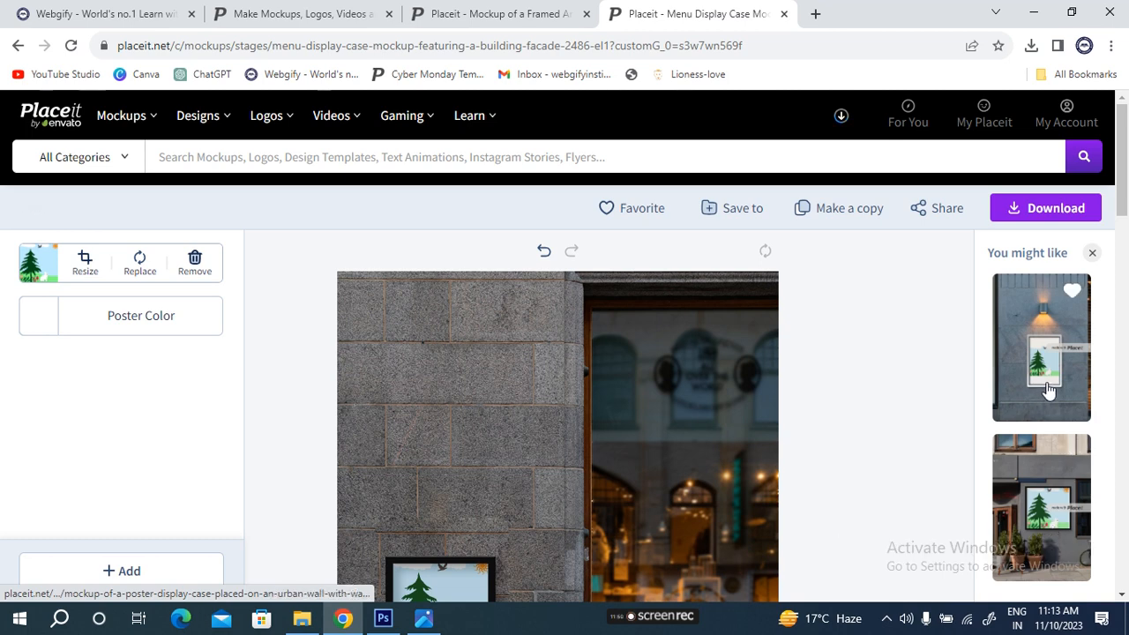
scroll(1057, 410, "down", 3)
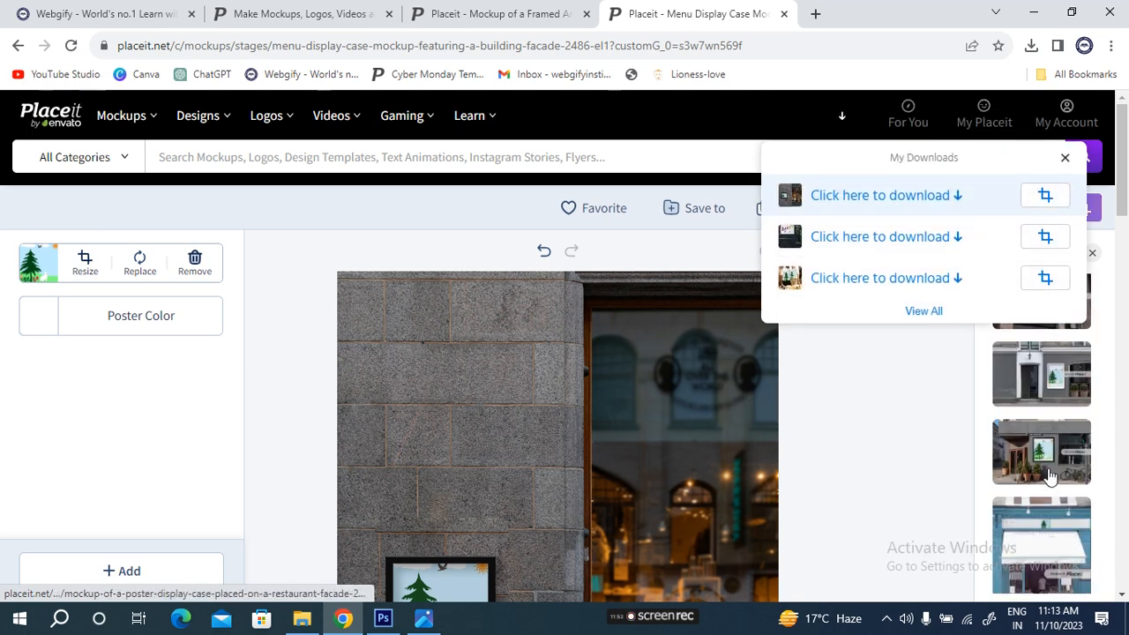
scroll(1050, 435, "down", 5)
scroll(971, 441, "up", 5)
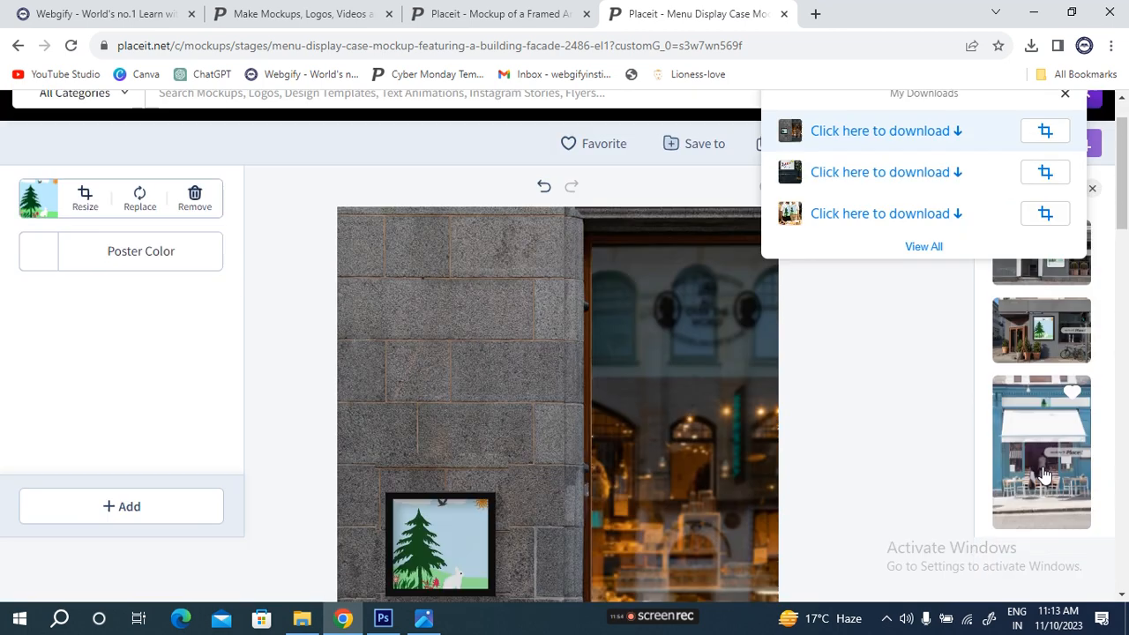
left_click(883, 197)
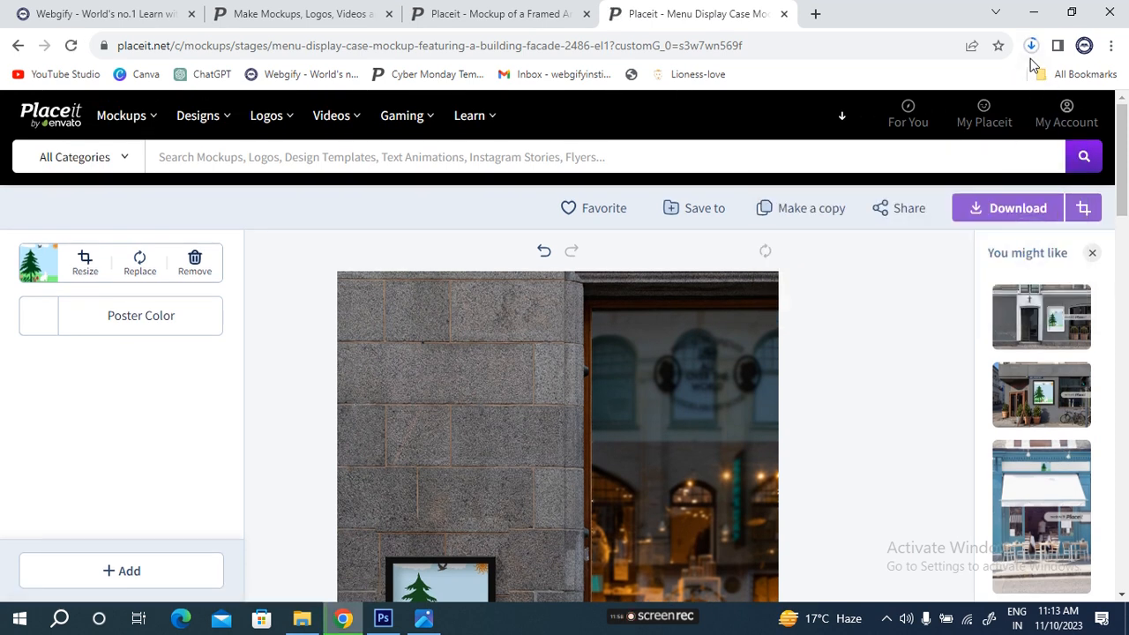
Step: Look for the downloaded mockup in the Photos viewer and close the viewer
left_click(424, 618)
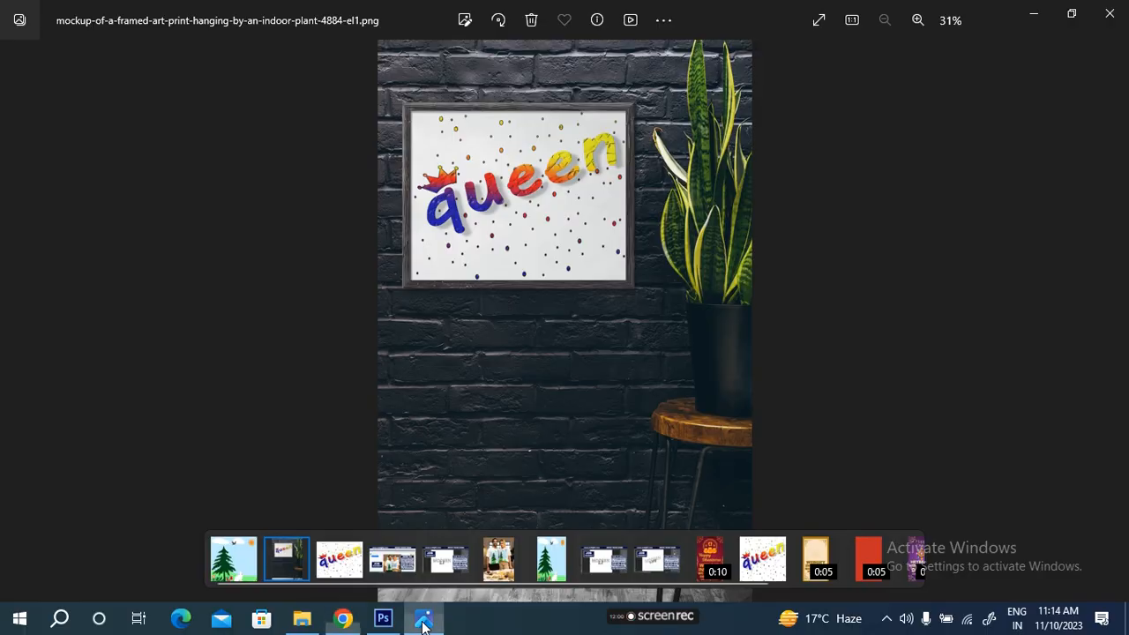
left_click(234, 563)
left_click(1110, 13)
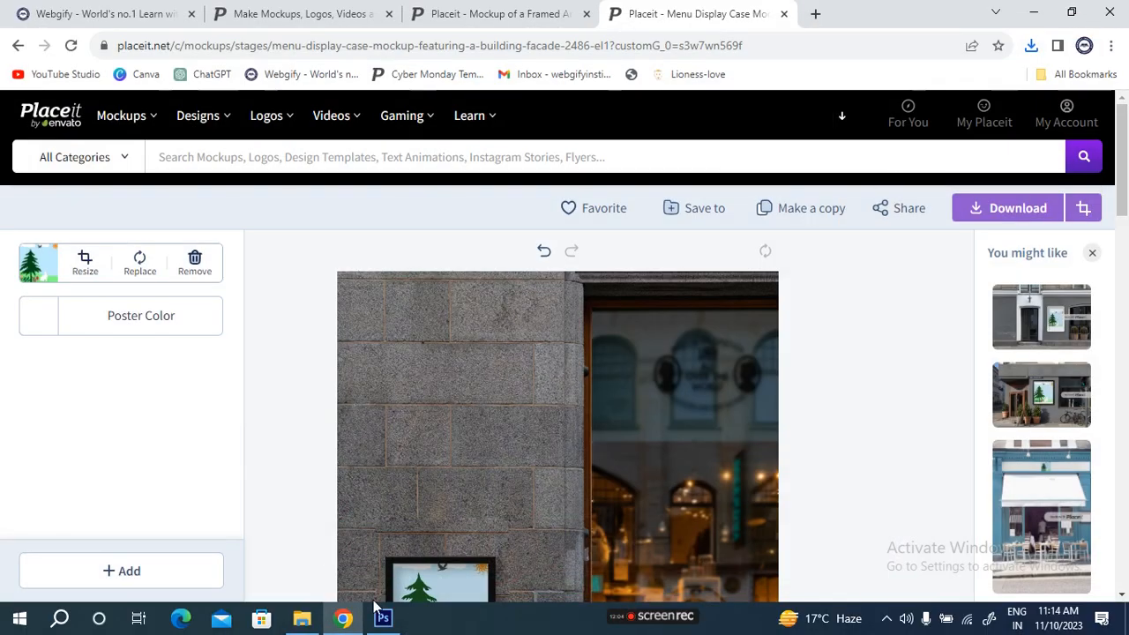
Step: Open the downloaded menu display case mockup from the Downloads folder and examine the framed artwork up close
left_click(302, 618)
left_click(195, 223)
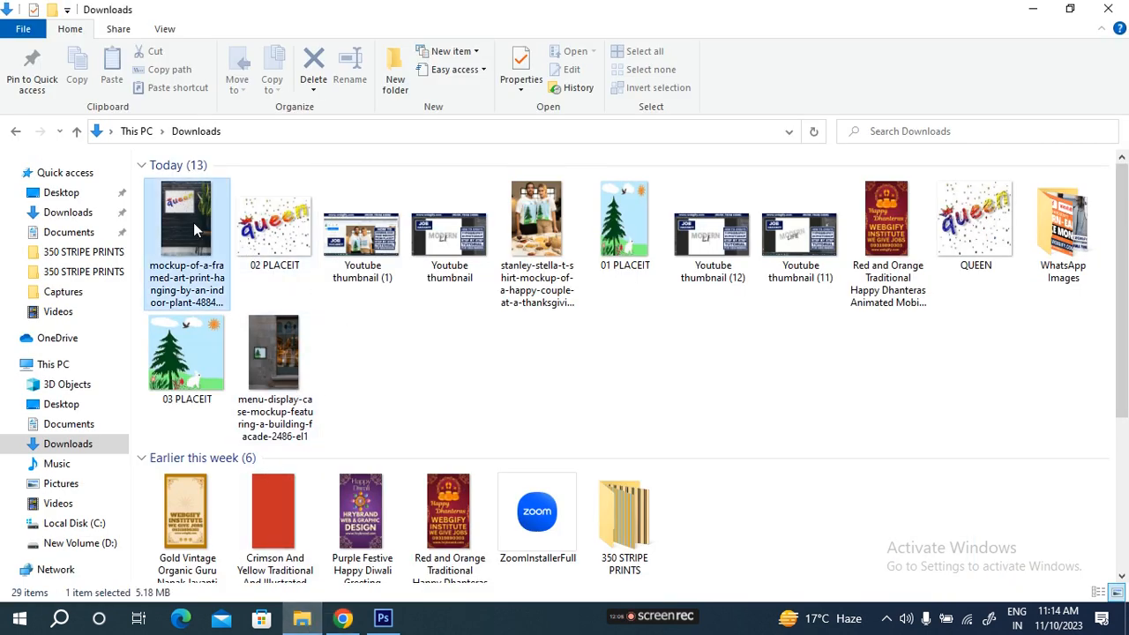
double_click(280, 371)
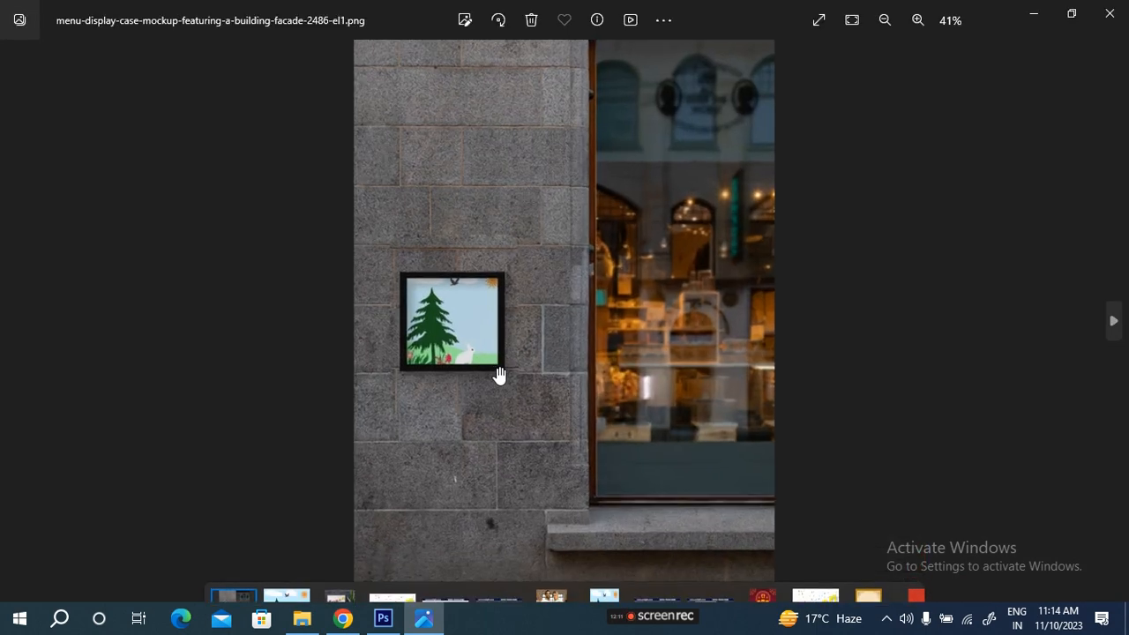
scroll(499, 375, "up", 5)
scroll(499, 375, "down", 4)
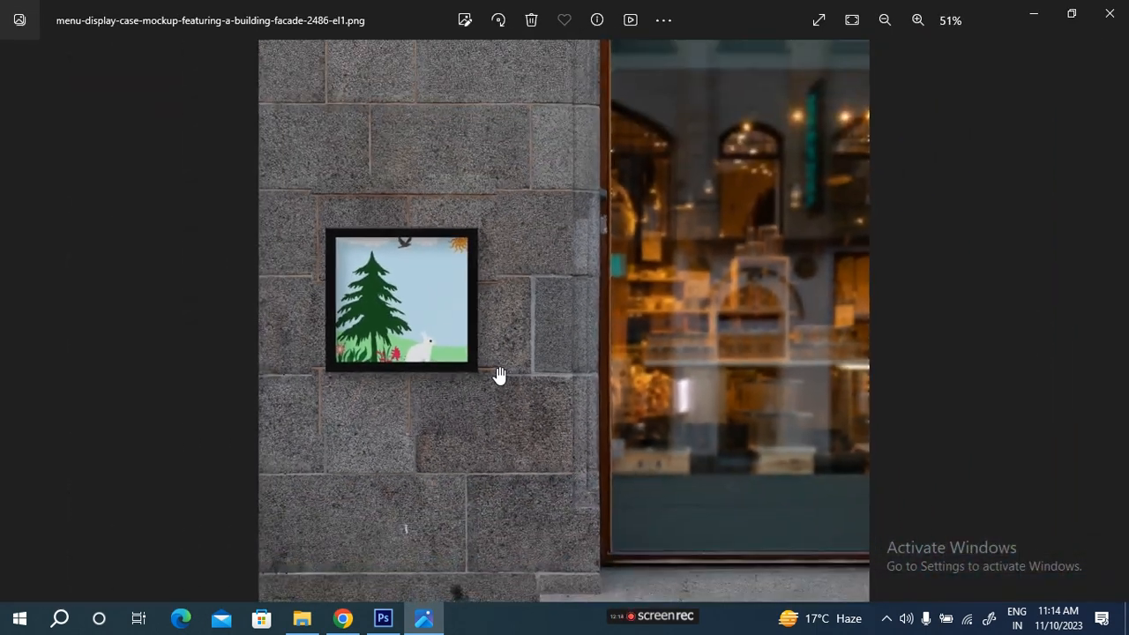
scroll(499, 375, "up", 2)
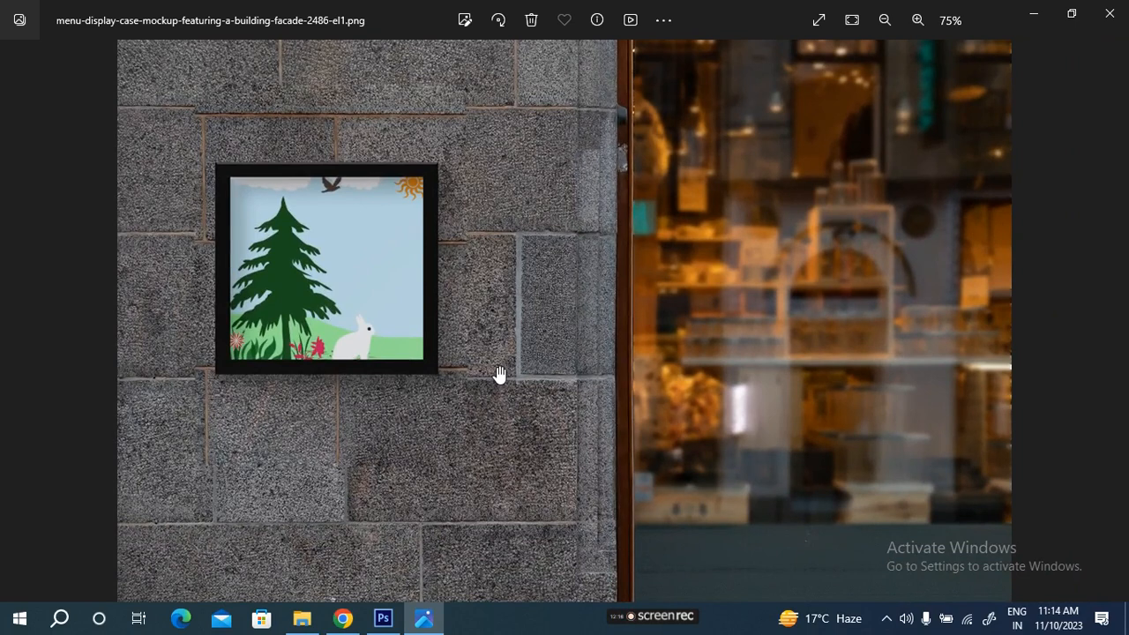
scroll(641, 296, "down", 3)
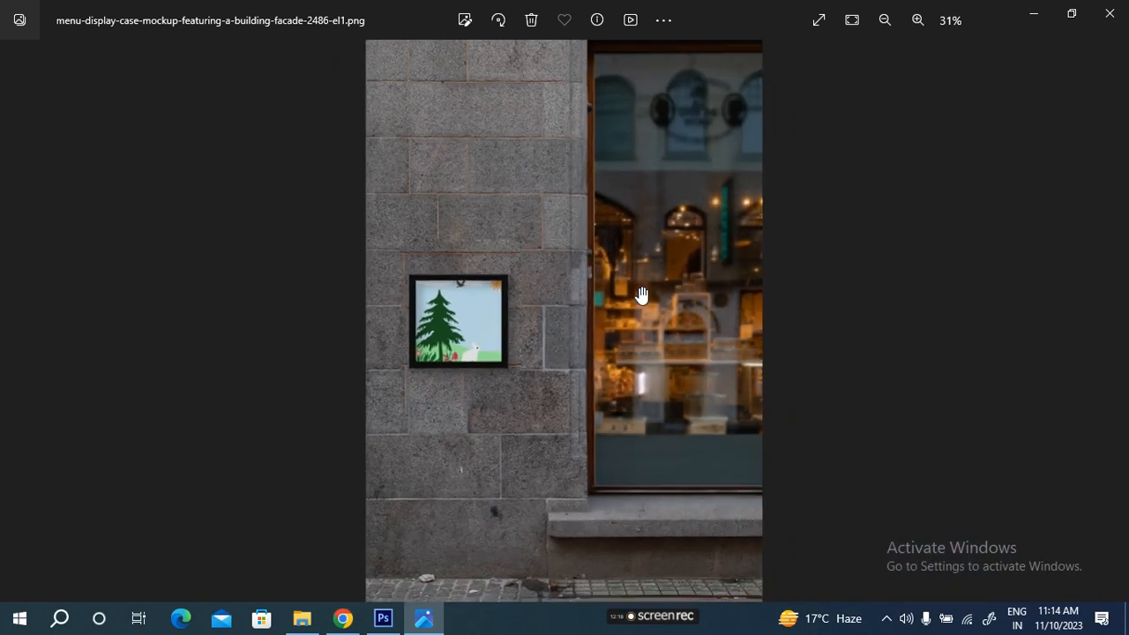
Step: Close the image viewer and switch back to the Placeit menu display case mockup in Chrome
left_click(1110, 13)
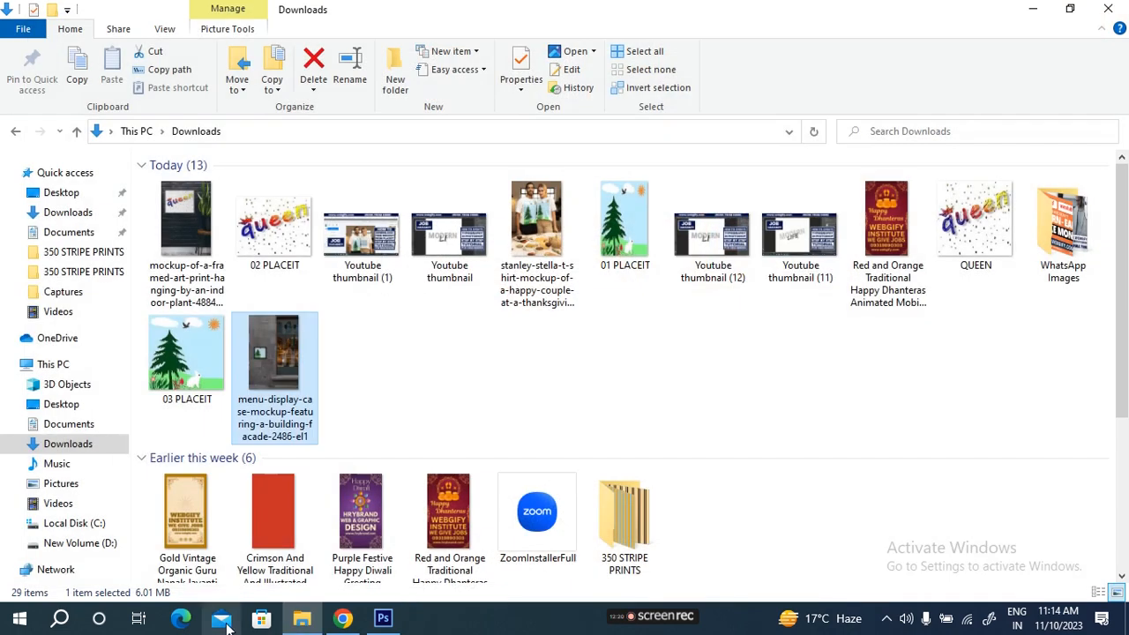
left_click(334, 623)
scroll(641, 324, "down", 3)
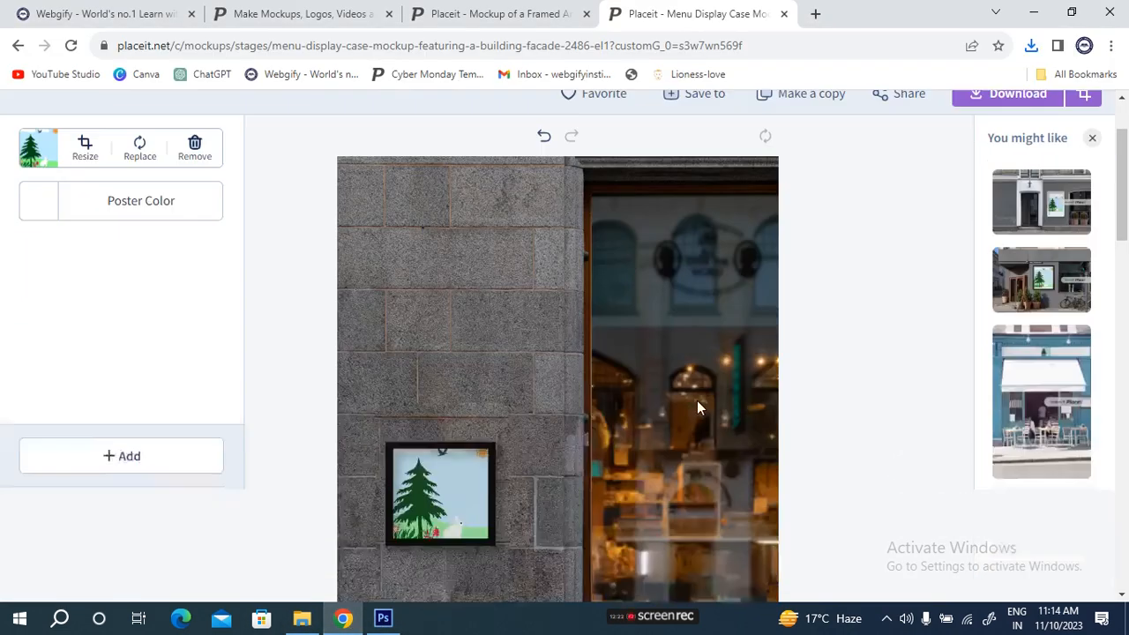